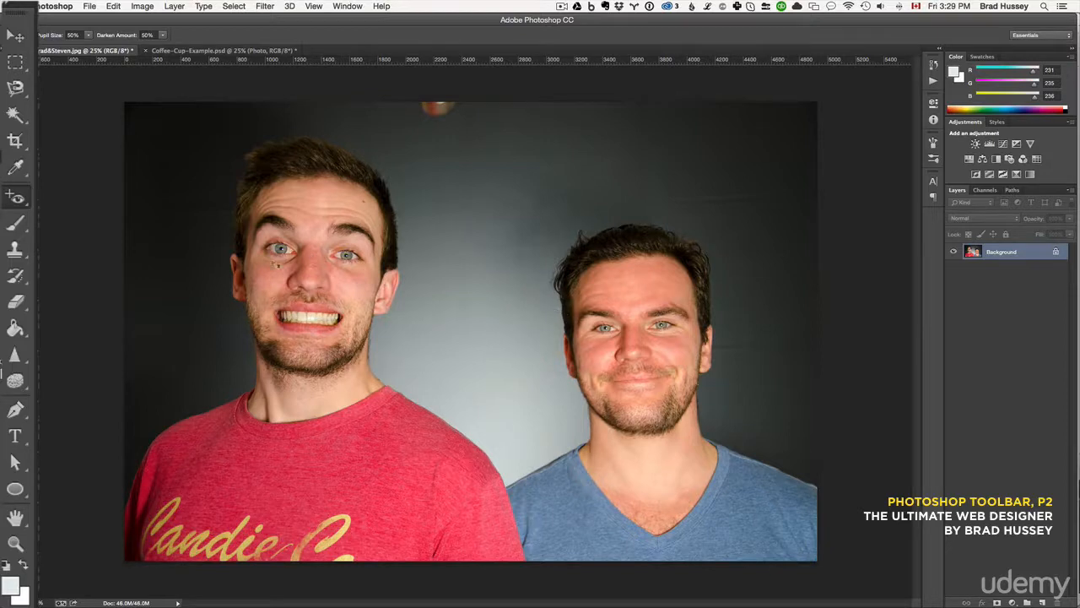
- Apply the Red Eye tool to one of the taller man's eyes and set the pupil size to 39%
left_click(282, 250)
left_click(89, 38)
left_click_drag(85, 51, 123, 50)
left_click(63, 47)
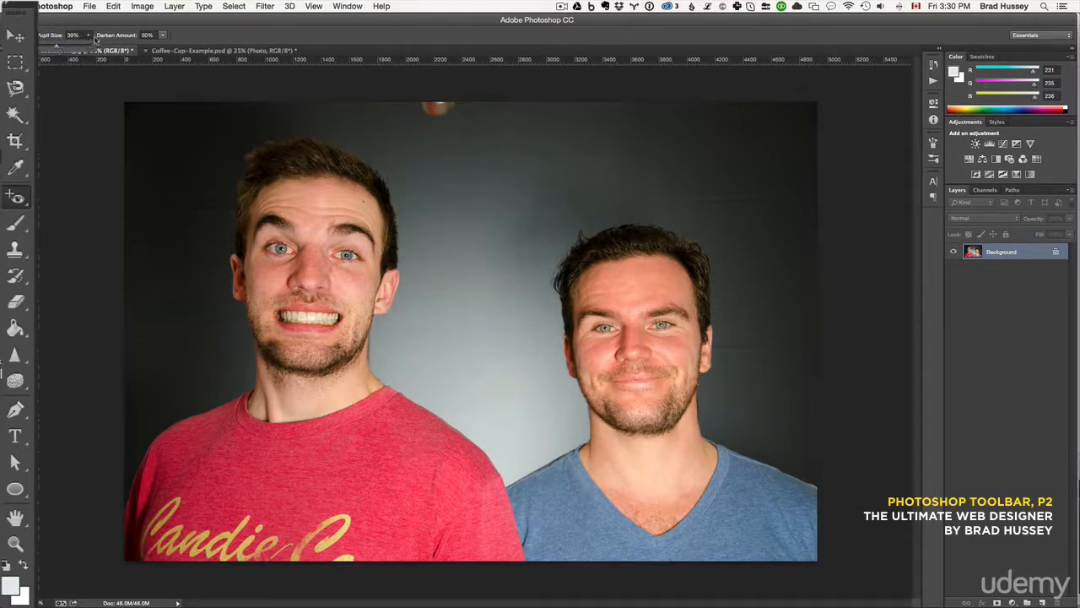
left_click(92, 37)
- Choose the Brush tool and pick an angled bristle brush preset
left_click(17, 224)
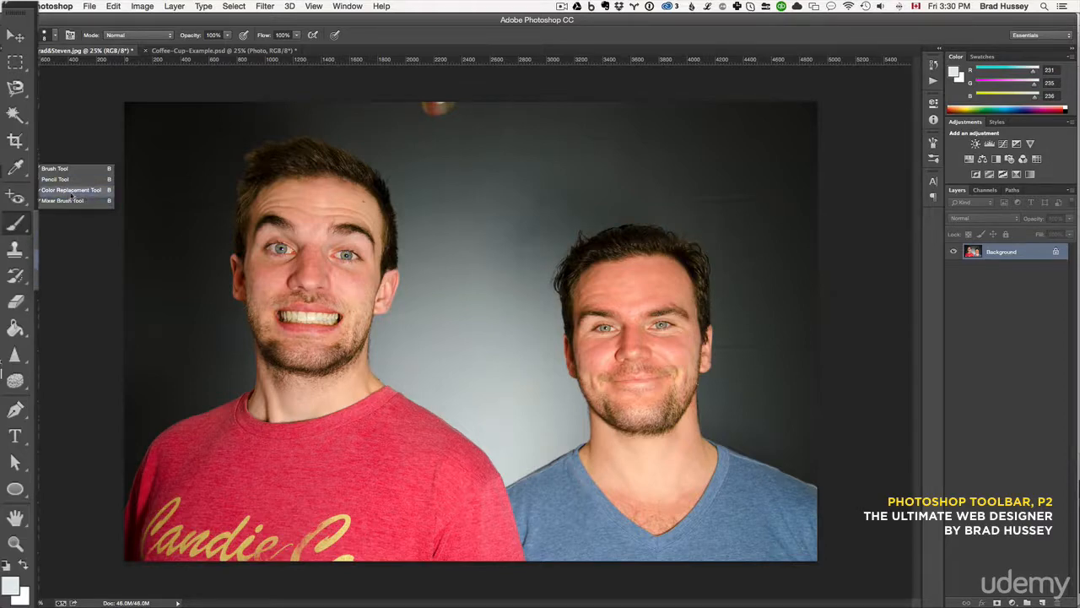
left_click(59, 169)
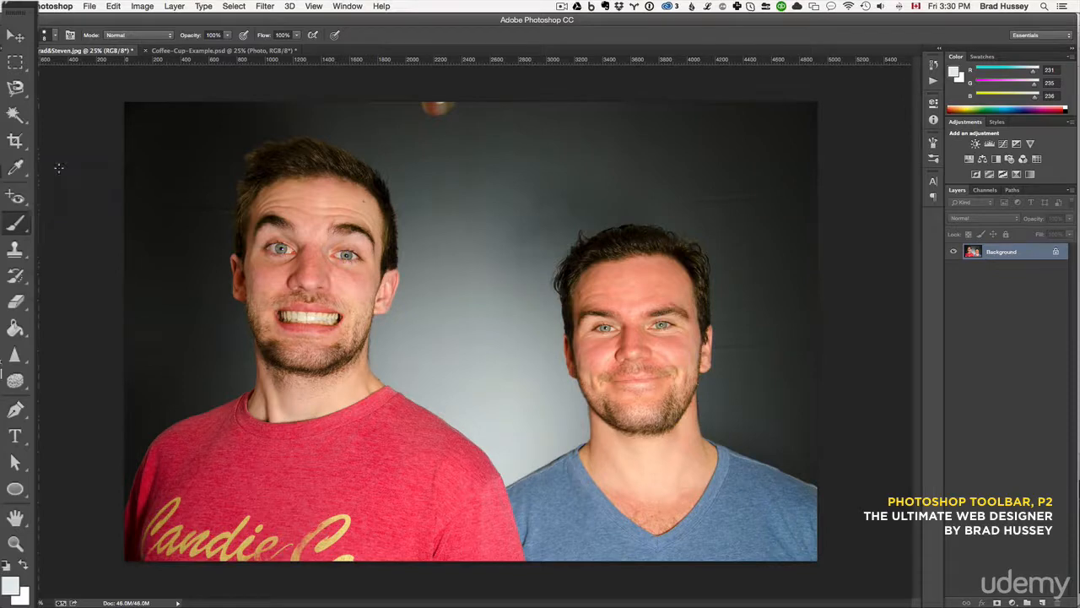
left_click(54, 36)
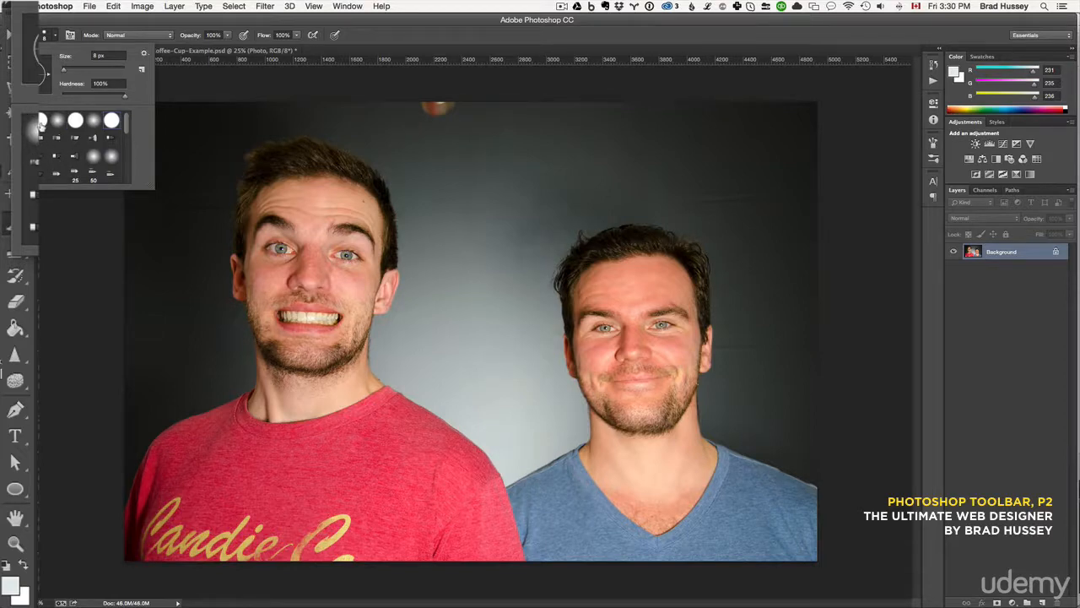
left_click(33, 130)
left_click(74, 140)
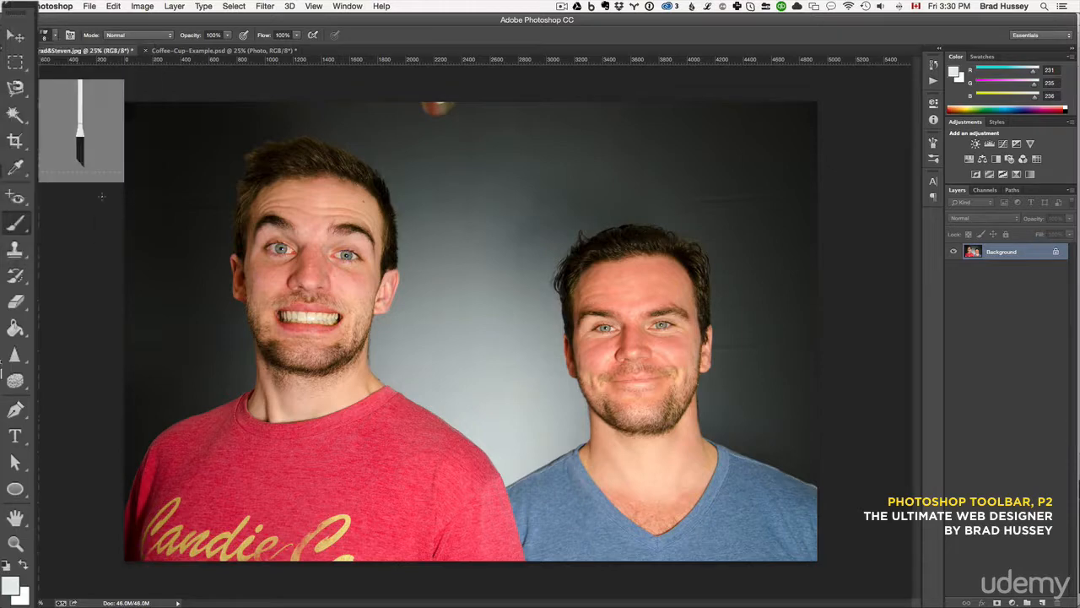
left_click(55, 38)
- Set the foreground color to a bright cyan blue, RGB 73, 194, 224
left_click(11, 583)
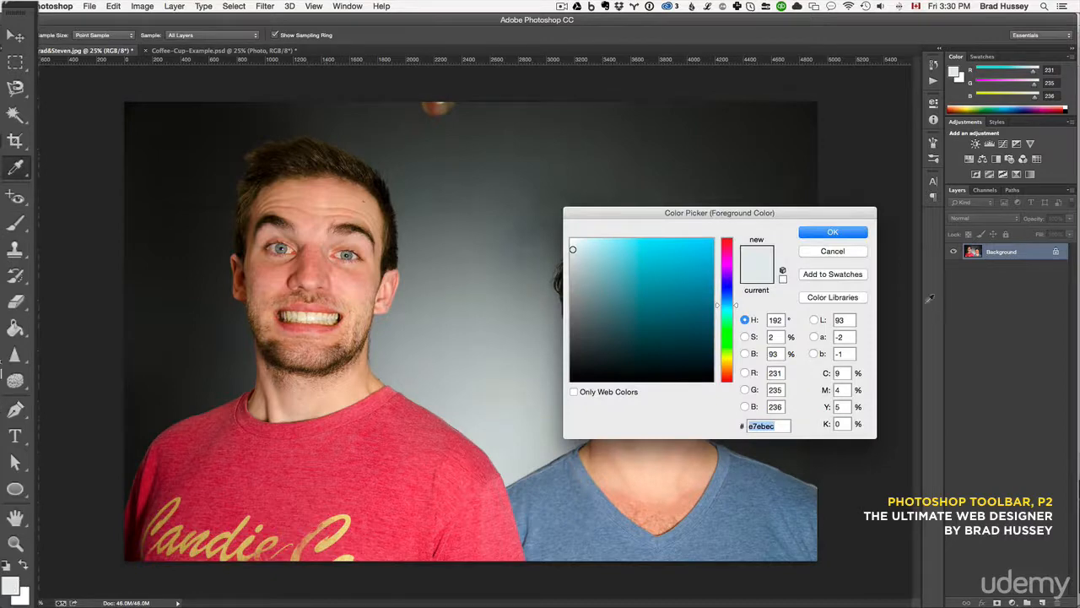
left_click_drag(647, 301, 699, 309)
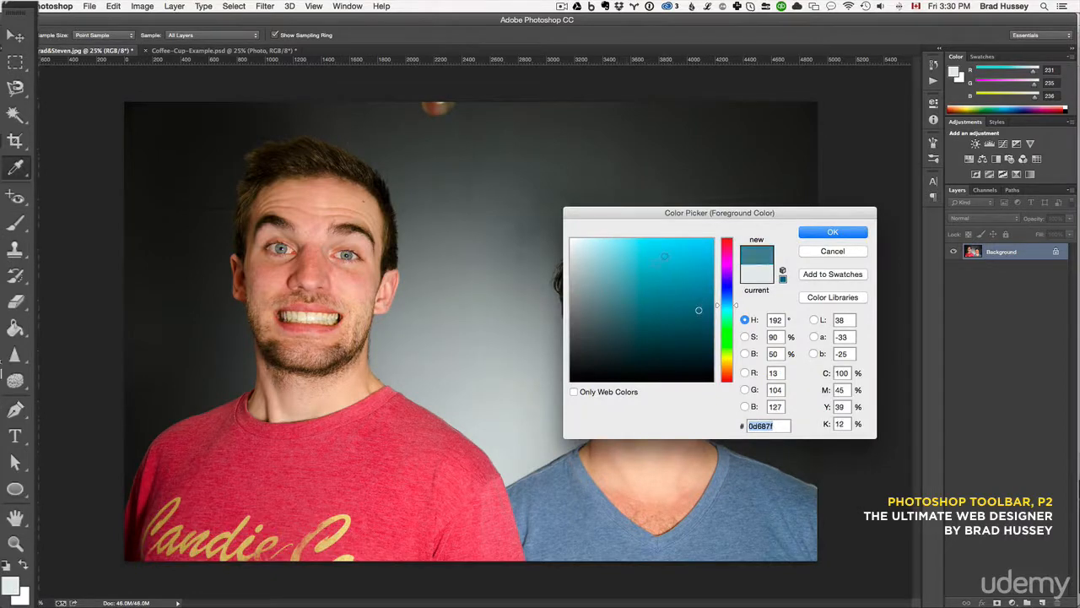
left_click(666, 255)
left_click(833, 233)
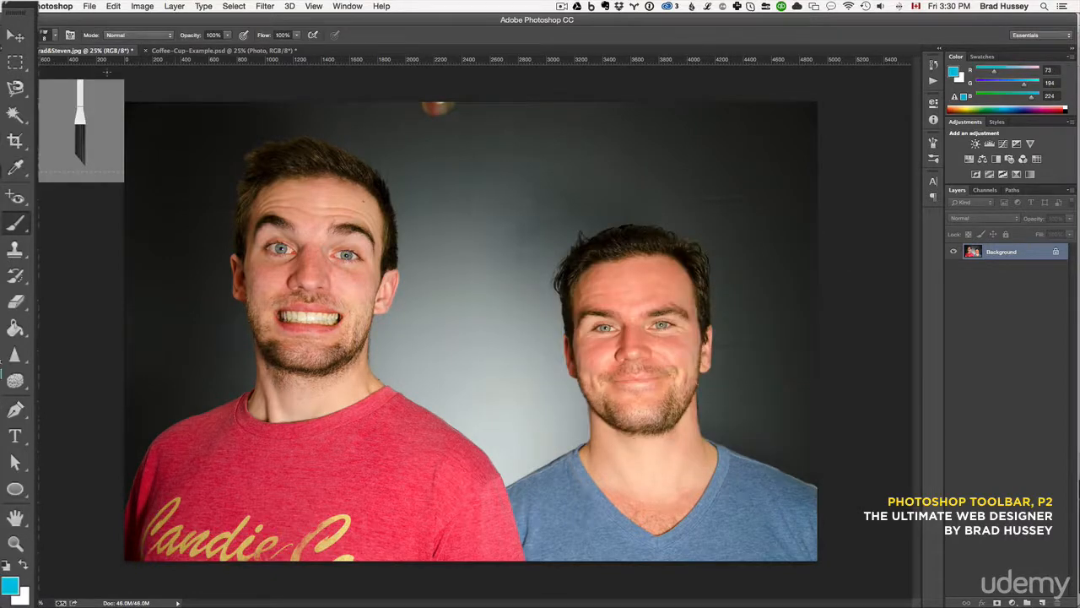
- Paint a thin wavy stroke at 8 px between the two men and a thick one at 63 px above the shorter man's head
left_click(53, 38)
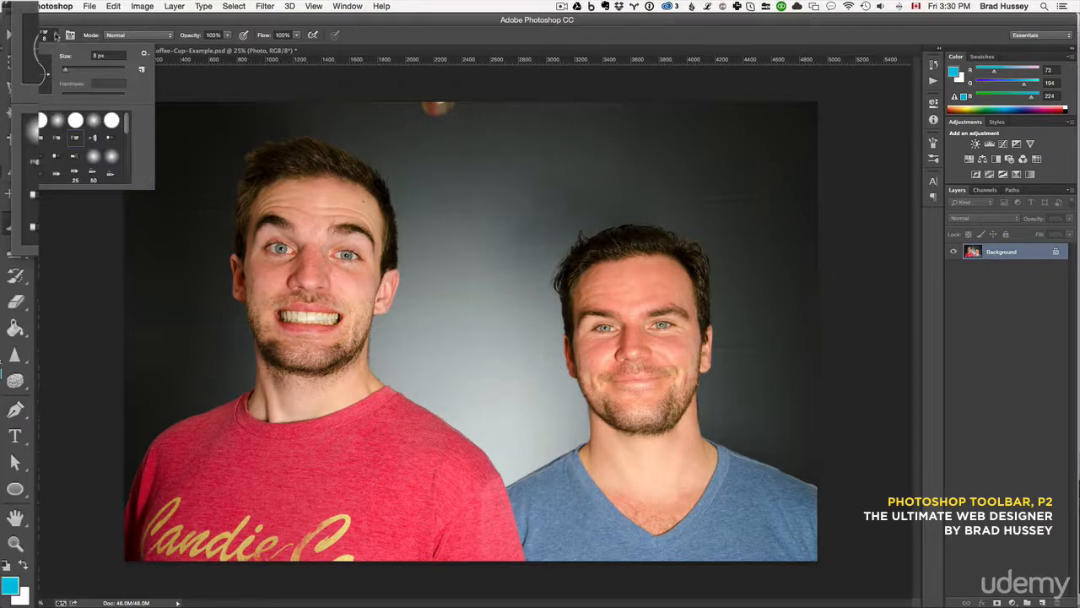
mouse_move(399, 166)
left_mouse_down()
mouse_move(408, 193)
mouse_move(426, 186)
mouse_move(433, 198)
mouse_move(424, 219)
mouse_move(452, 207)
mouse_move(464, 227)
mouse_move(448, 247)
mouse_move(475, 243)
mouse_move(465, 287)
mouse_move(501, 281)
mouse_move(522, 334)
left_mouse_up()
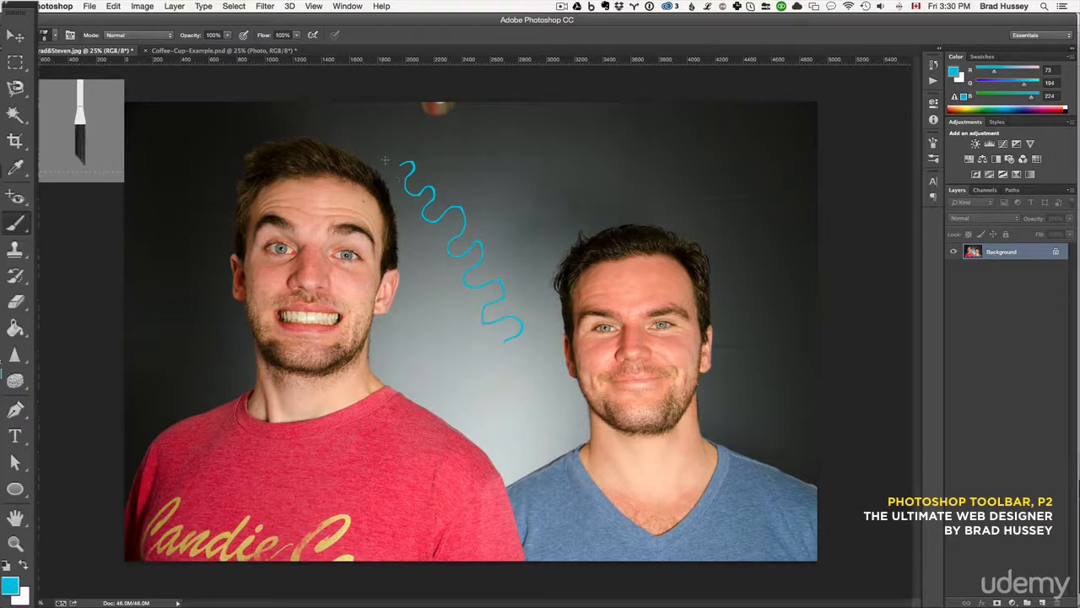
left_click(53, 36)
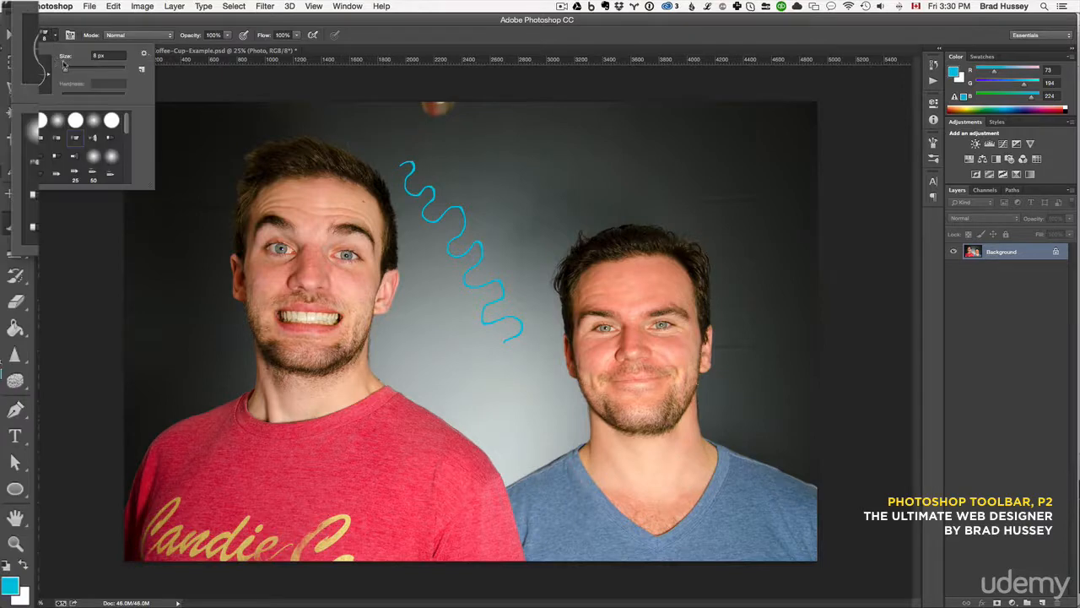
left_click_drag(67, 75, 95, 75)
left_click(433, 158)
mouse_move(431, 159)
left_mouse_down()
mouse_move(459, 147)
mouse_move(627, 181)
mouse_move(560, 203)
mouse_move(707, 187)
left_mouse_up()
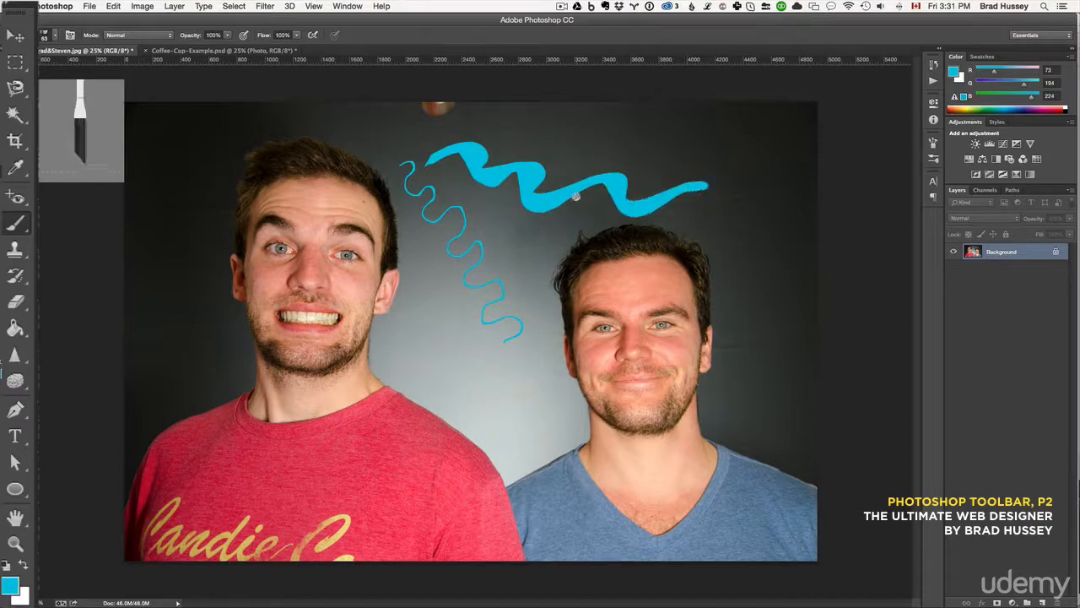
left_click(56, 38)
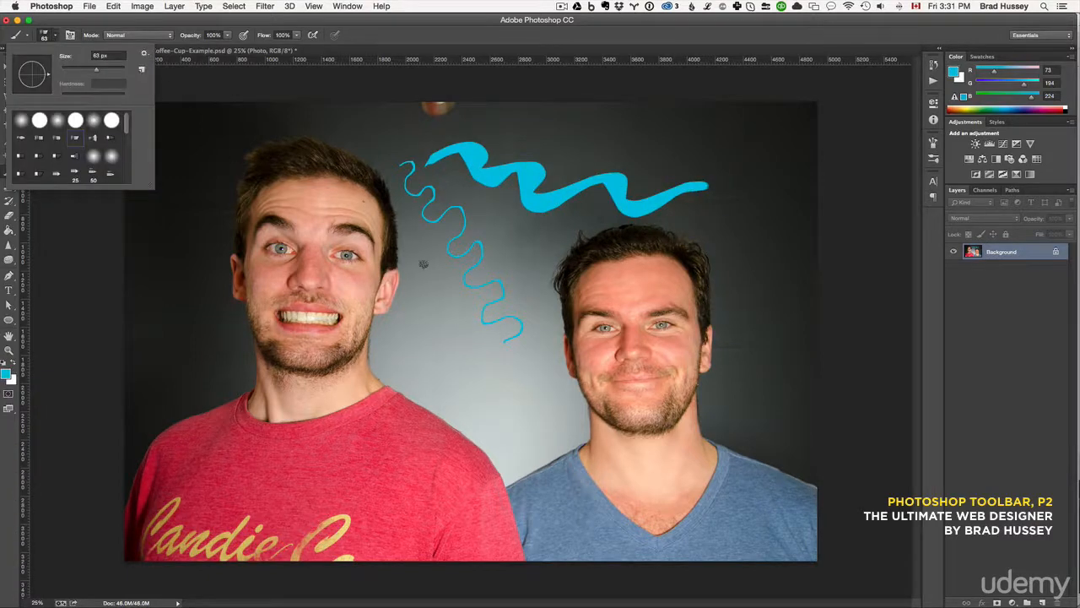
left_click(56, 37)
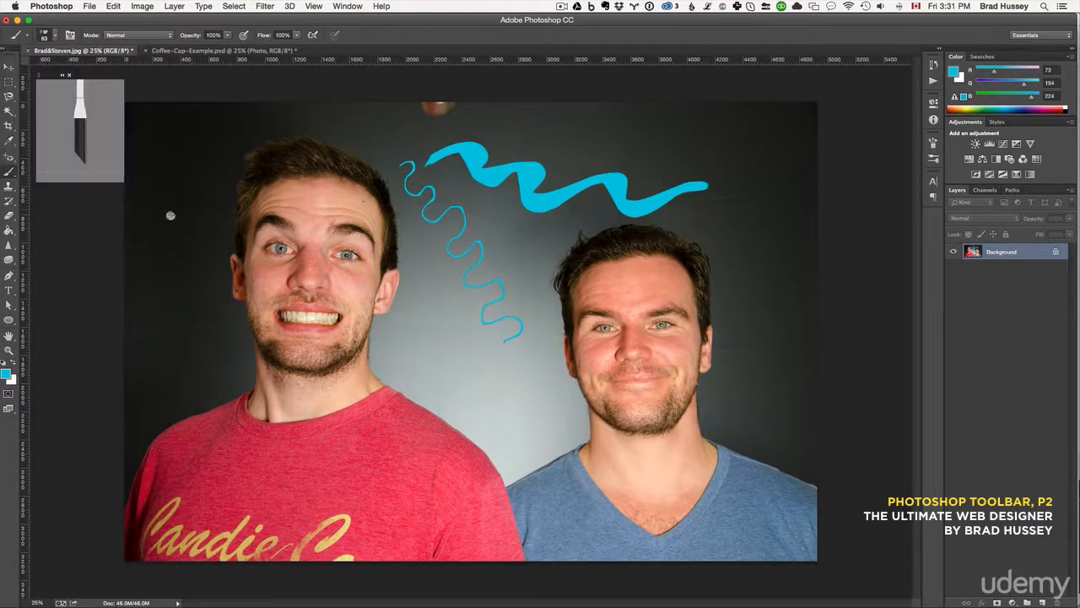
- Draw a thin freehand line with the Pencil tool at 17 px on the backdrop between the two men
right_click(9, 172)
left_click(55, 179)
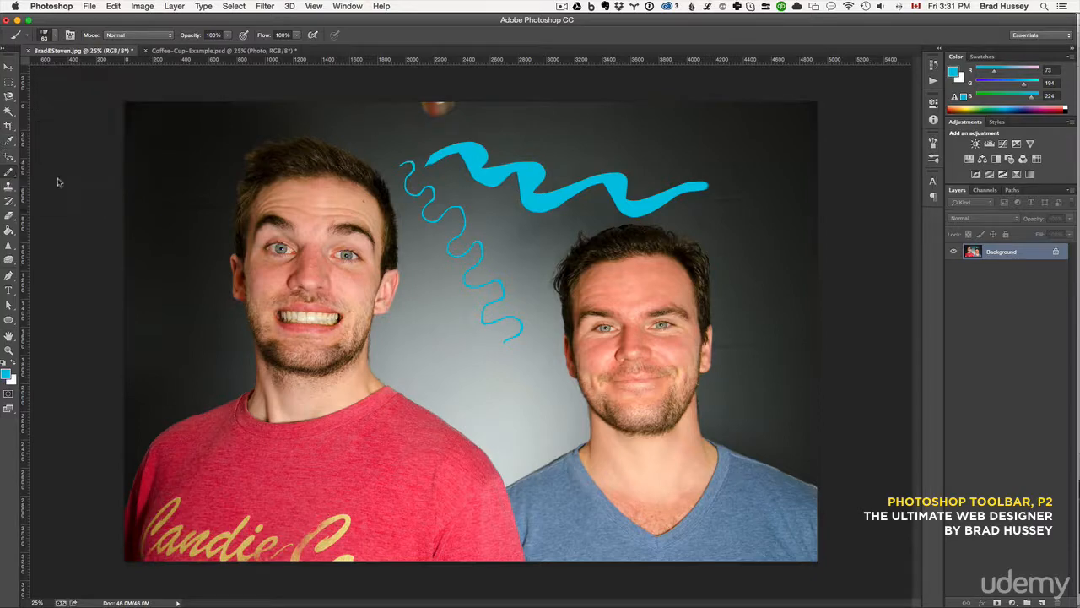
left_click(55, 37)
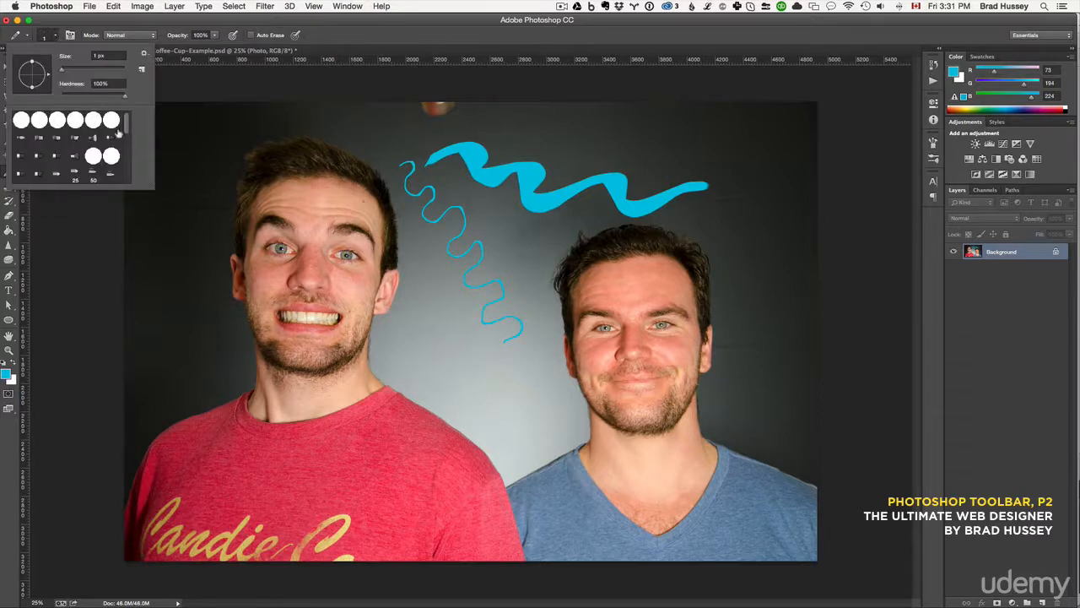
left_click_drag(62, 72, 68, 71)
left_click(74, 46)
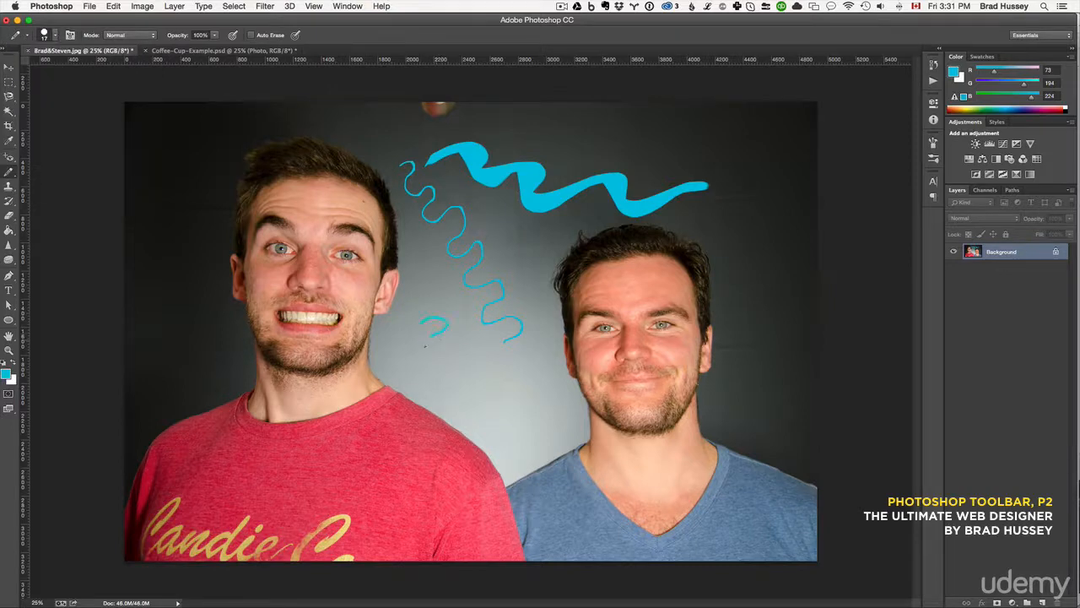
mouse_move(425, 346)
left_mouse_down()
mouse_move(457, 346)
mouse_move(488, 384)
mouse_move(544, 378)
mouse_move(558, 307)
mouse_move(501, 239)
mouse_move(568, 236)
mouse_move(507, 218)
left_mouse_up()
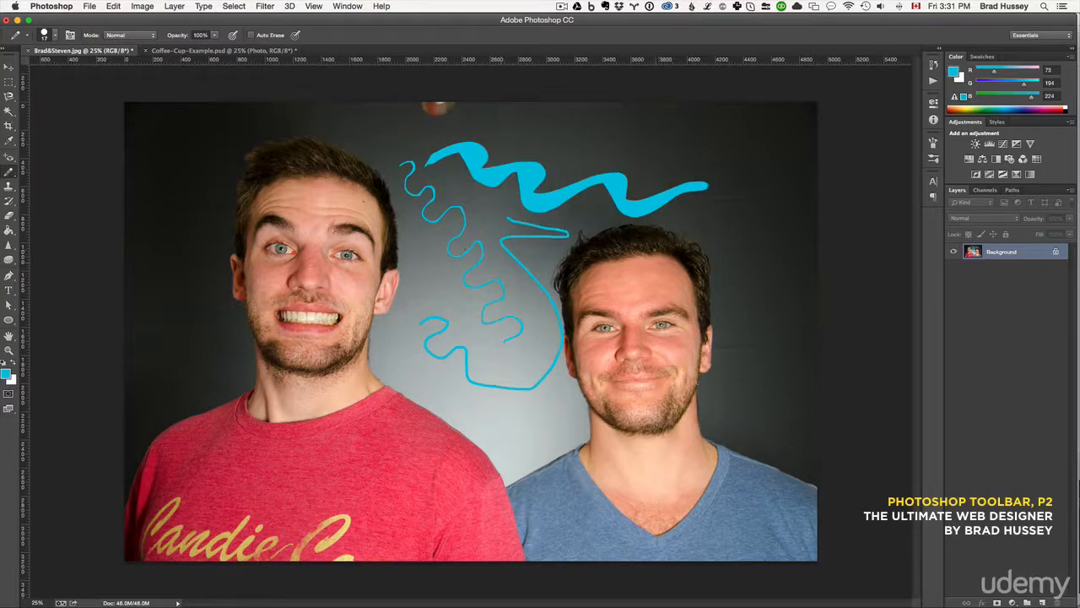
- Select the Clone Stamp tool
left_click(9, 186)
left_click(9, 187)
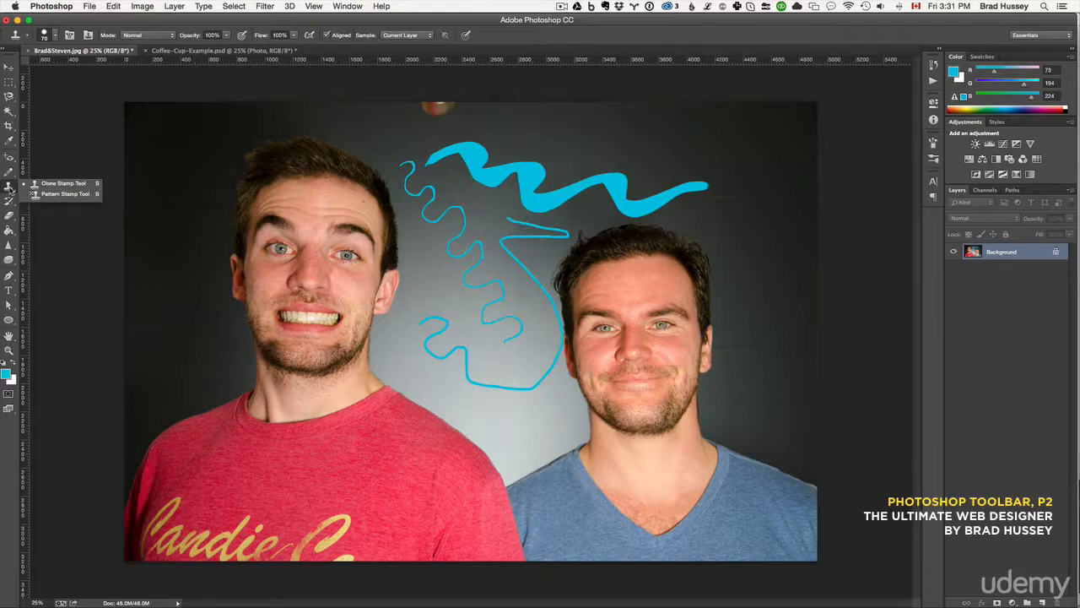
left_click(61, 185)
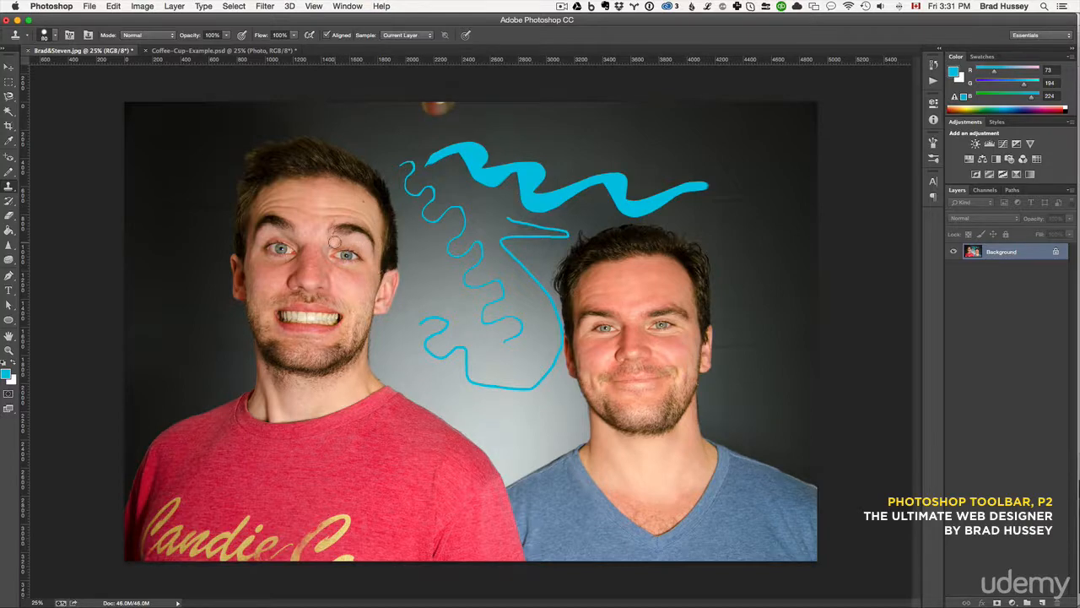
- Try cloning the taller man's eye and eyebrow slightly lower on his face with a 400 px brush, and undo it
key("bracketright")
key("bracketright")
key("bracketright")
key("bracketright")
key("bracketright")
key("bracketright")
key("bracketright")
left_click_drag(346, 257, 348, 253)
key("super+z")
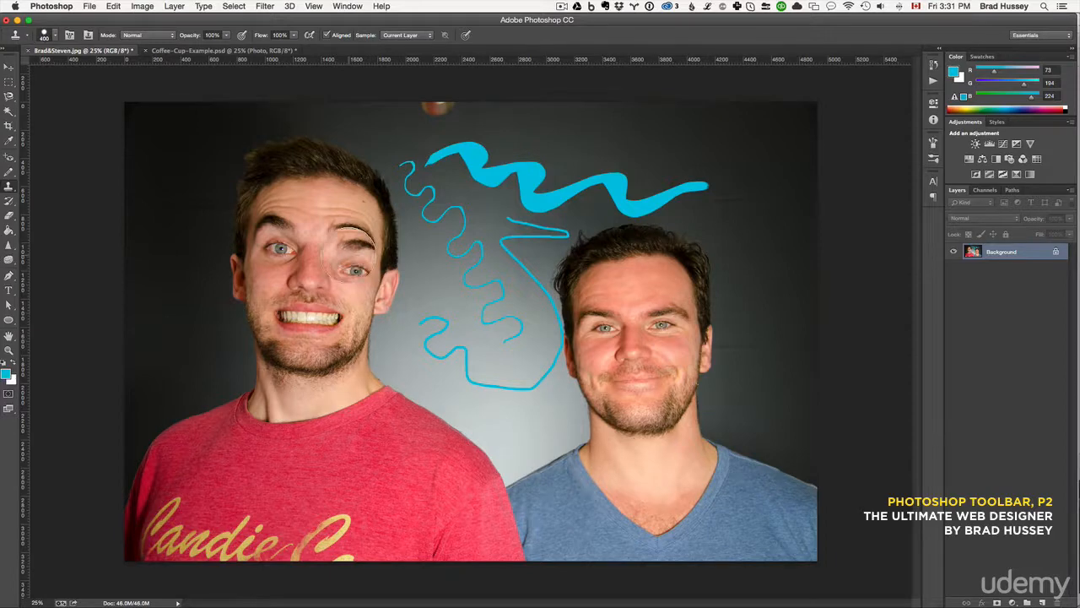
- Try another 400 px clone stroke over the taller man's eyebrow and forehead
key("bracketright")
key("bracketright")
key("bracketright")
key("bracketright")
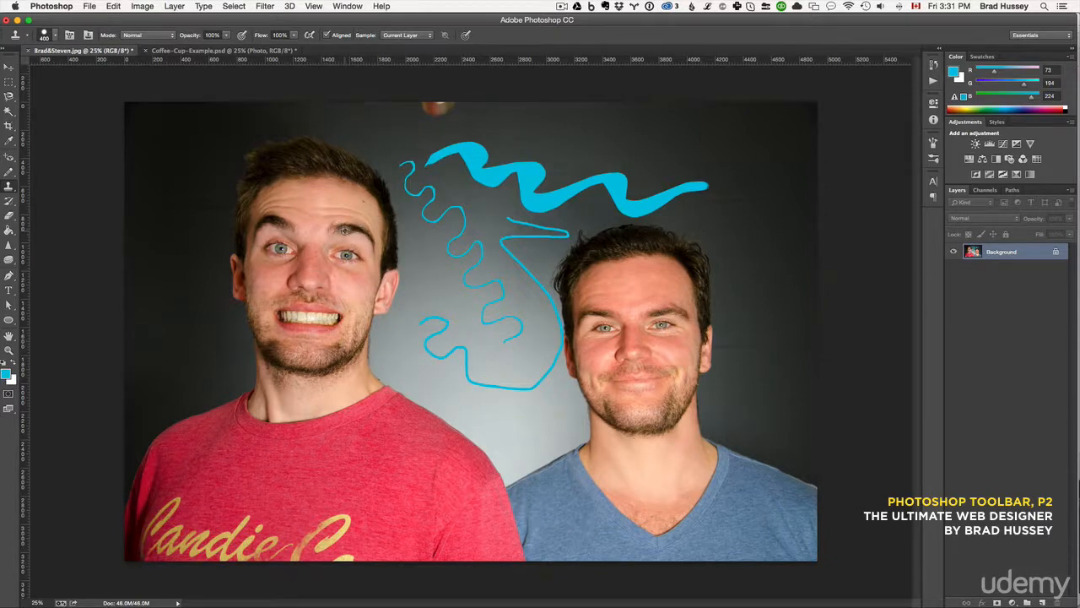
left_click_drag(345, 228, 368, 225)
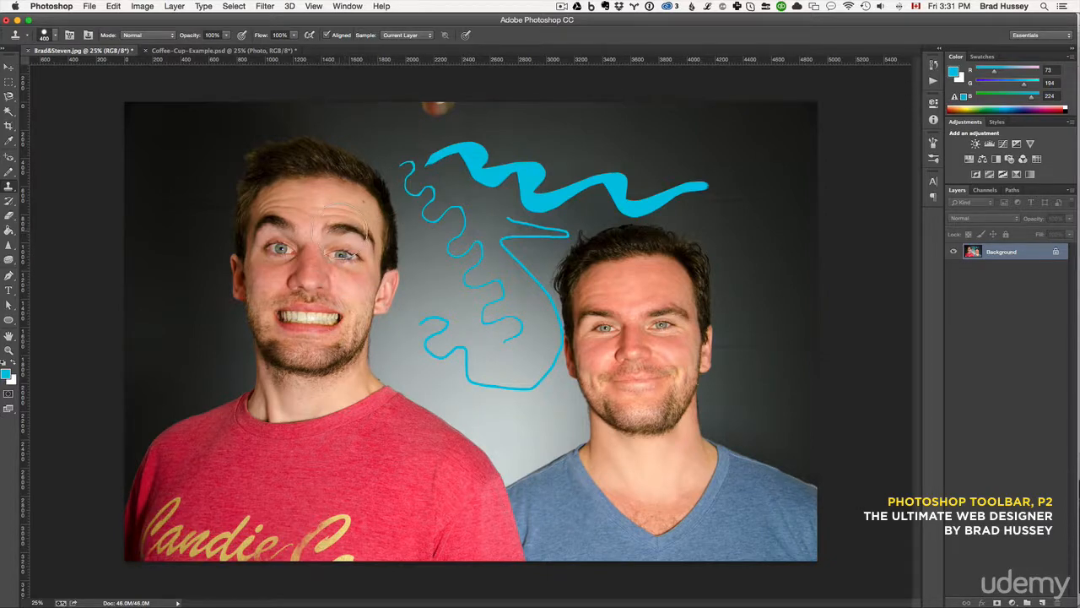
- Reduce the Clone Stamp brush to 100 px and clone eyebrow hair across the gap between the taller man's eyebrows
key("bracketleft")
key("bracketleft")
key("bracketleft")
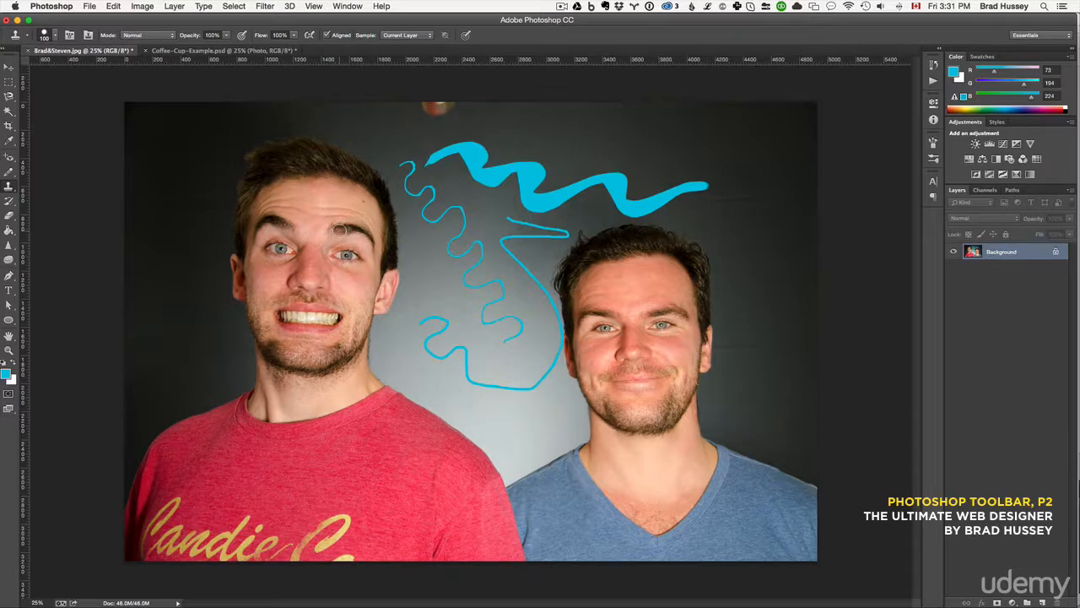
key("bracketleft")
mouse_move(331, 232)
left_mouse_down()
mouse_move(287, 226)
mouse_move(295, 229)
left_mouse_up()
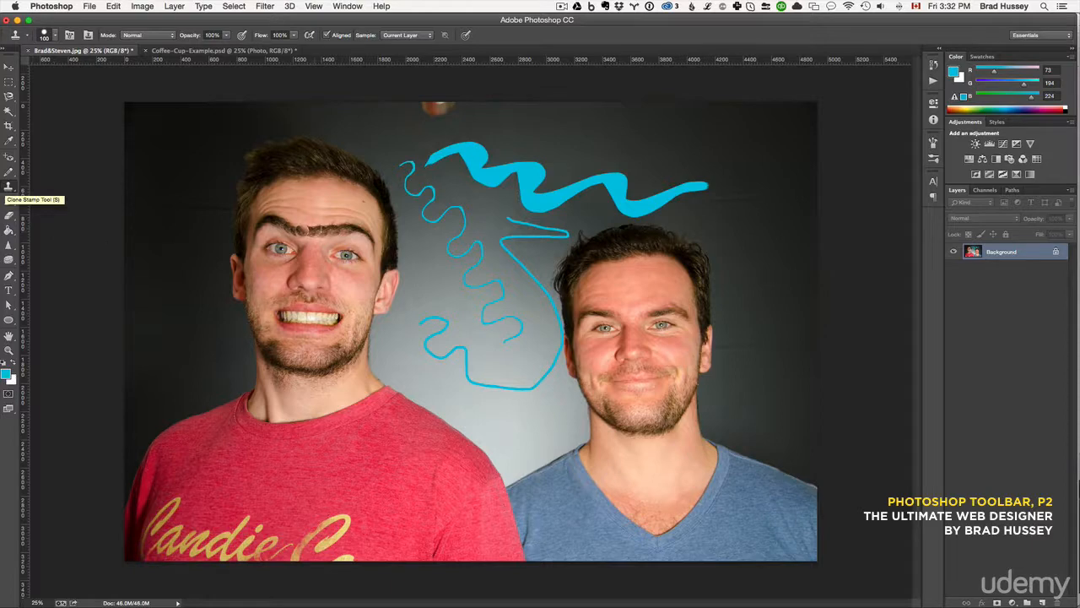
- Select the History Brush tool and enlarge its brush to 200 px
left_click(14, 191)
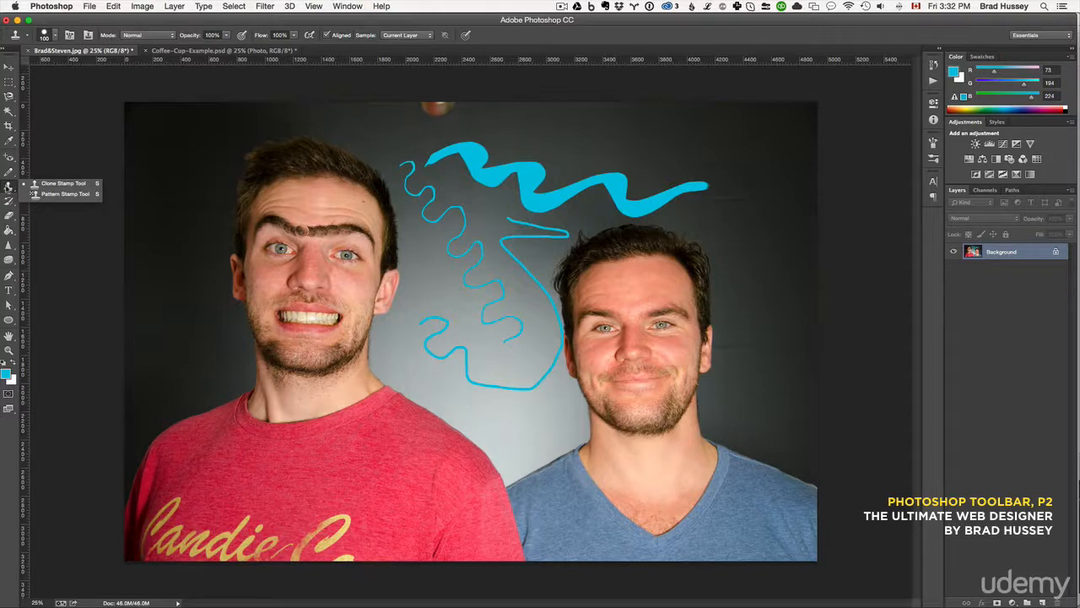
left_click(12, 189)
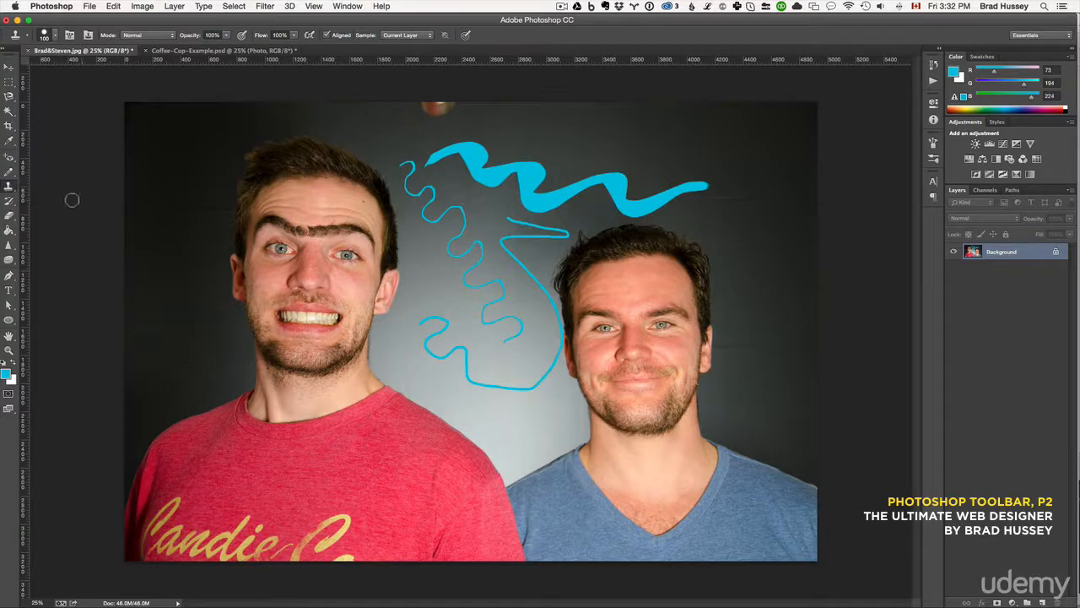
left_click(9, 201)
left_click(10, 202)
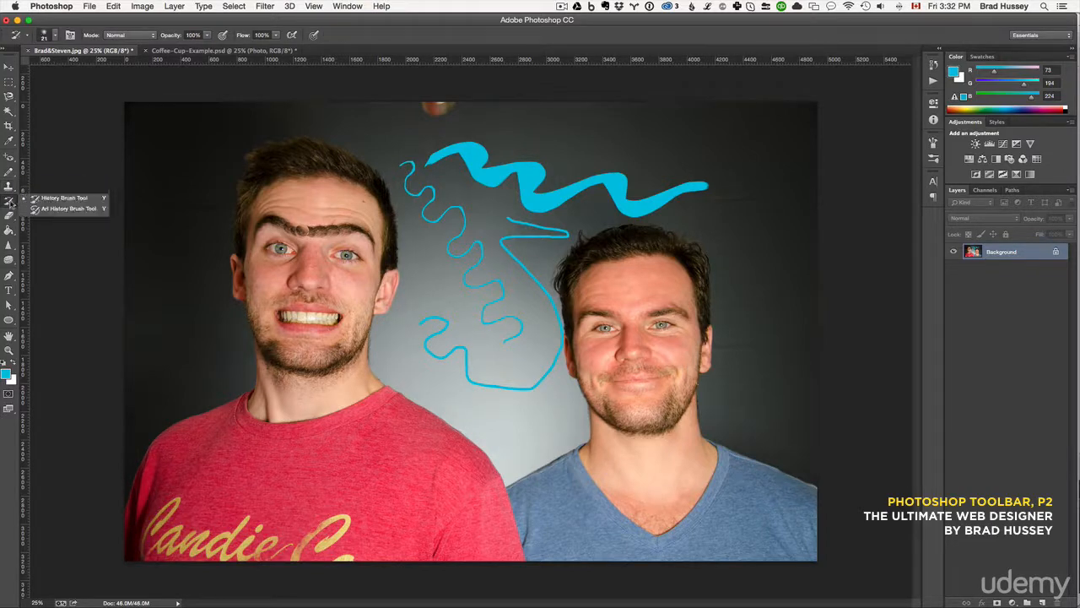
left_click(49, 199)
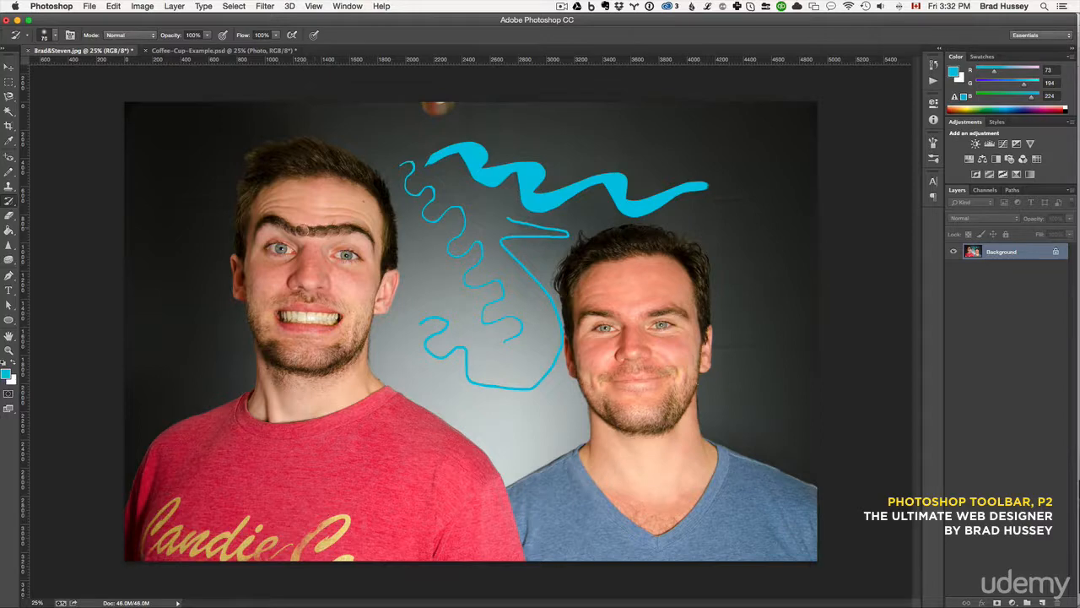
key("bracketright")
key("bracketright")
key("bracketright")
key("bracketright")
- Paint over the cloned hair between the taller man's eyebrows to restore the original skin, undoing each stroke
mouse_move(294, 226)
left_mouse_down()
mouse_move(331, 229)
mouse_move(287, 229)
left_mouse_up()
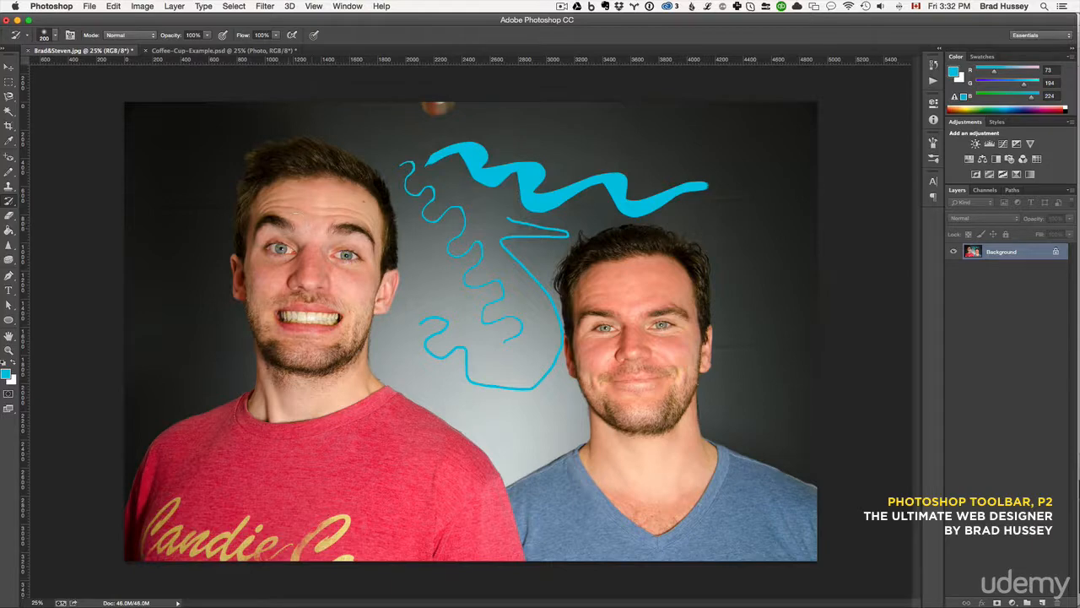
key("super+z")
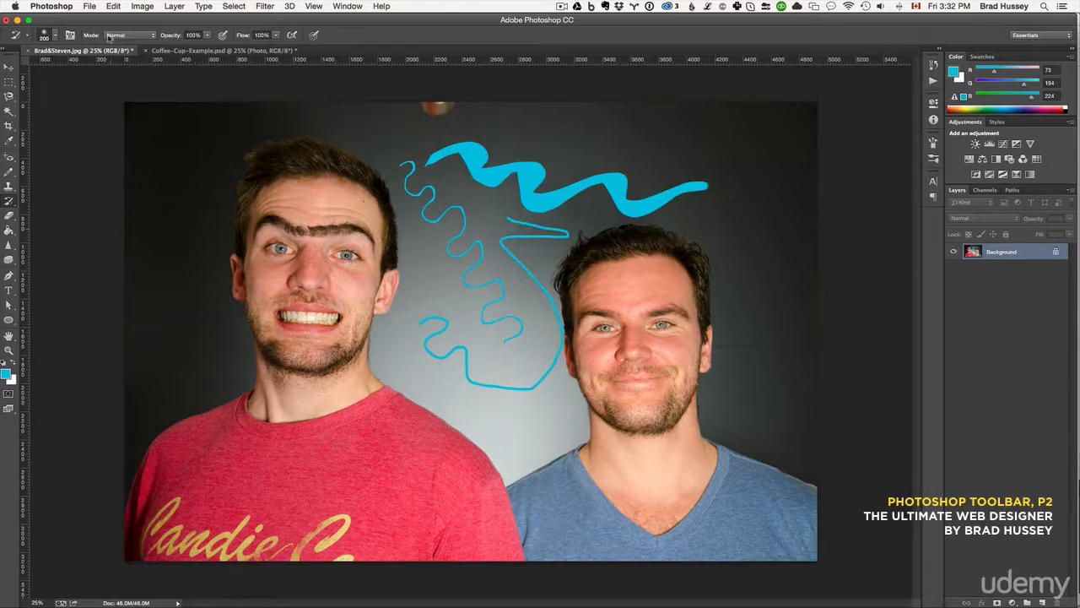
left_click_drag(295, 226, 327, 229)
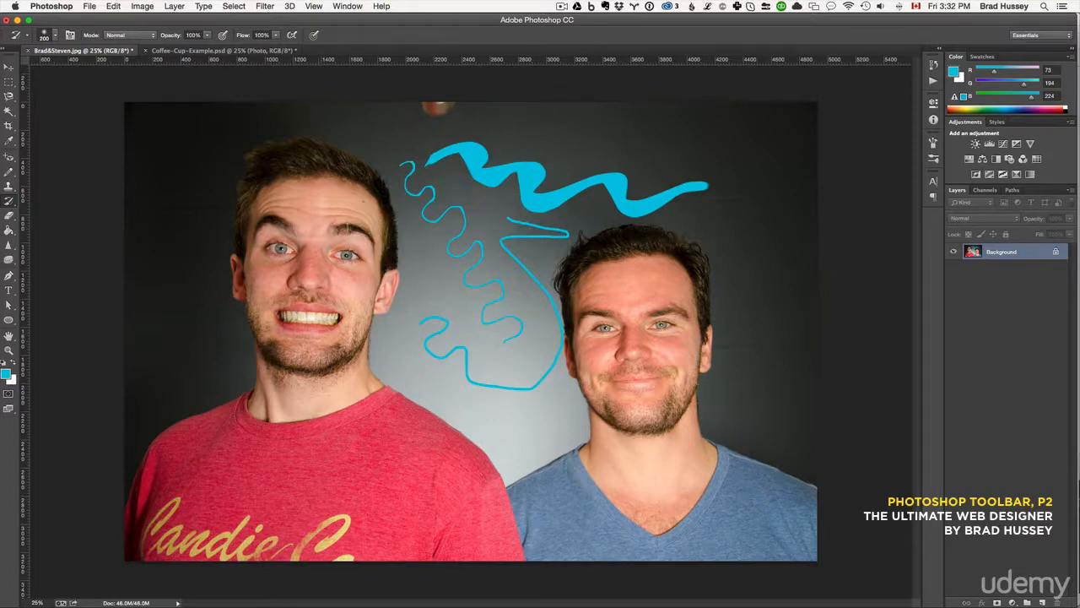
key("super+z")
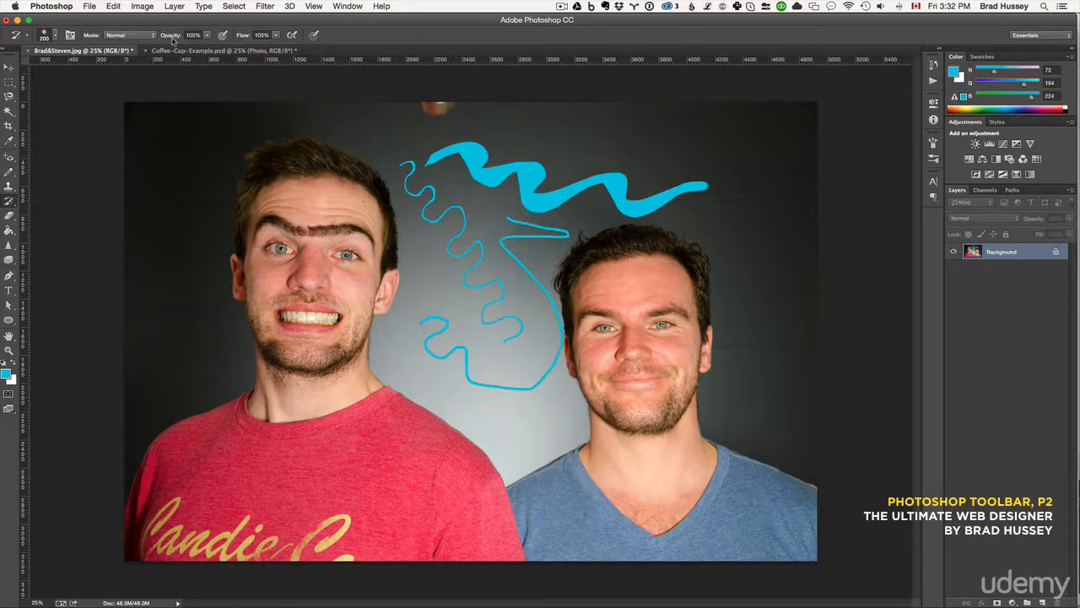
- Set the History Brush opacity to 47%
left_click(206, 35)
left_click(180, 48)
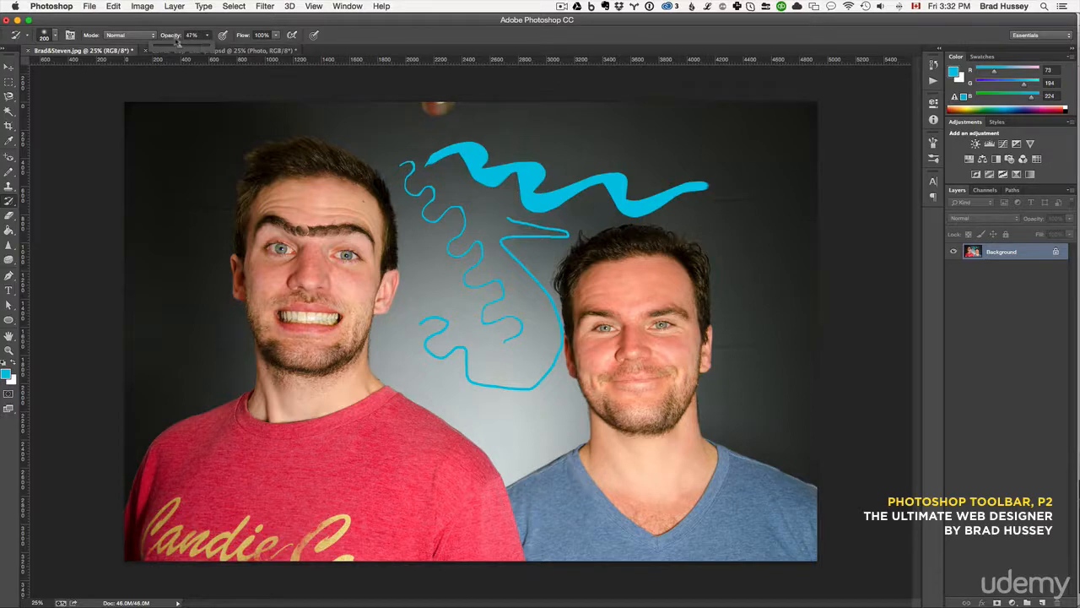
left_click(213, 39)
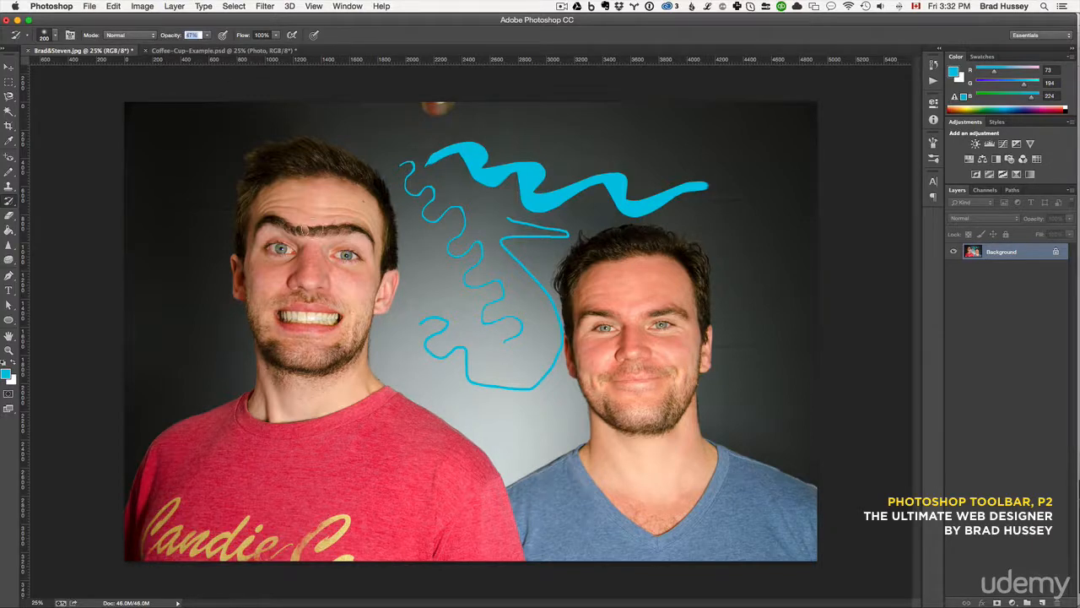
- Paint over the cloned hair between the taller man's eyebrows with the History Brush to partly restore the skin
mouse_move(291, 230)
left_mouse_down()
mouse_move(338, 228)
mouse_move(299, 226)
mouse_move(327, 230)
left_mouse_up()
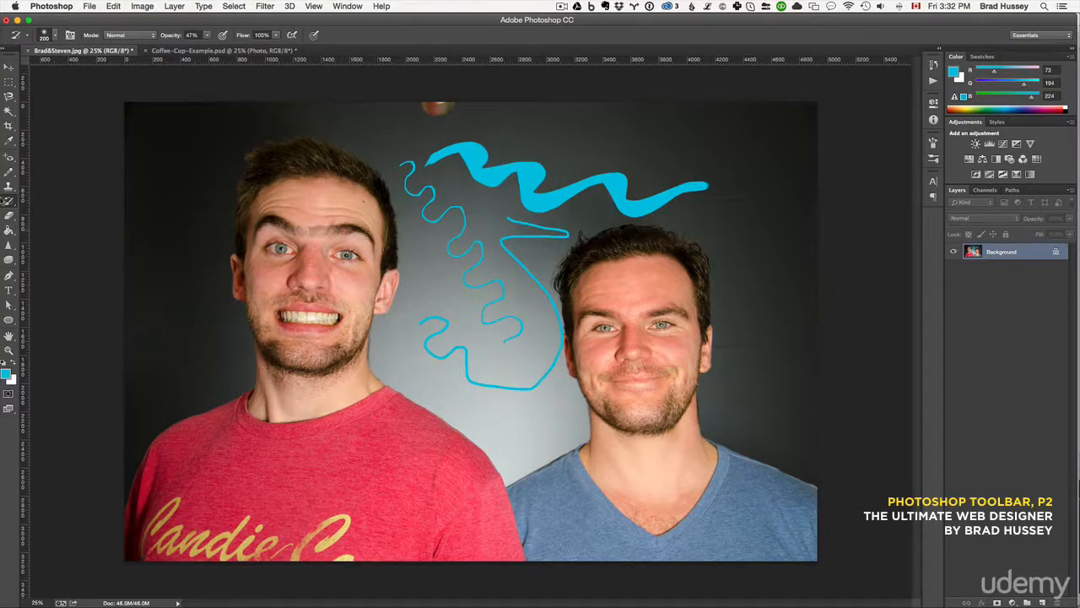
left_click(8, 201)
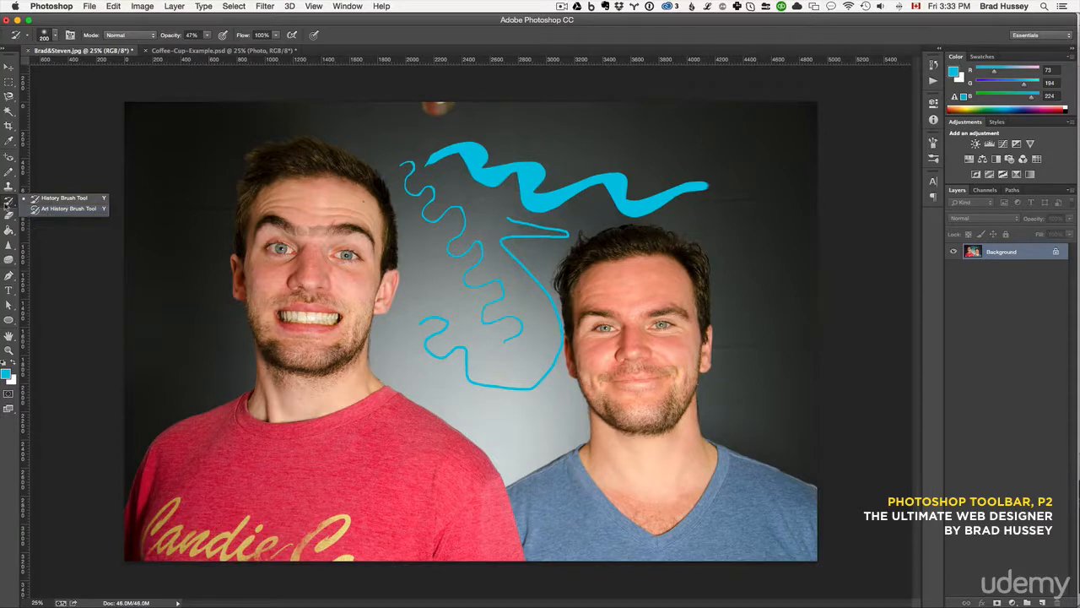
left_click(14, 203)
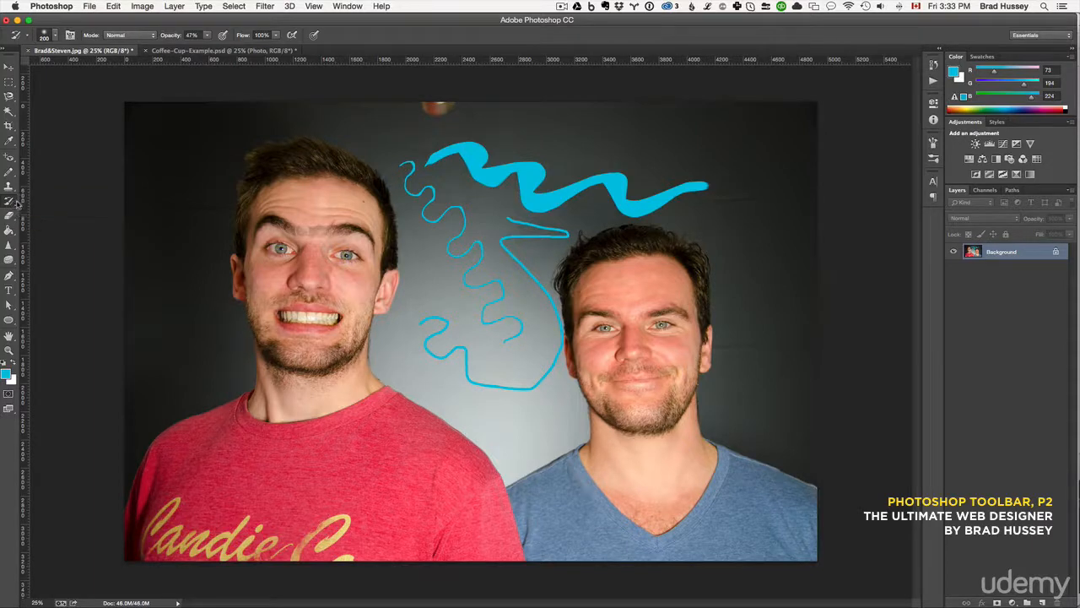
- Try the Eraser tool on the area between the taller man's eyebrows, and undo the erasing
left_click(9, 218)
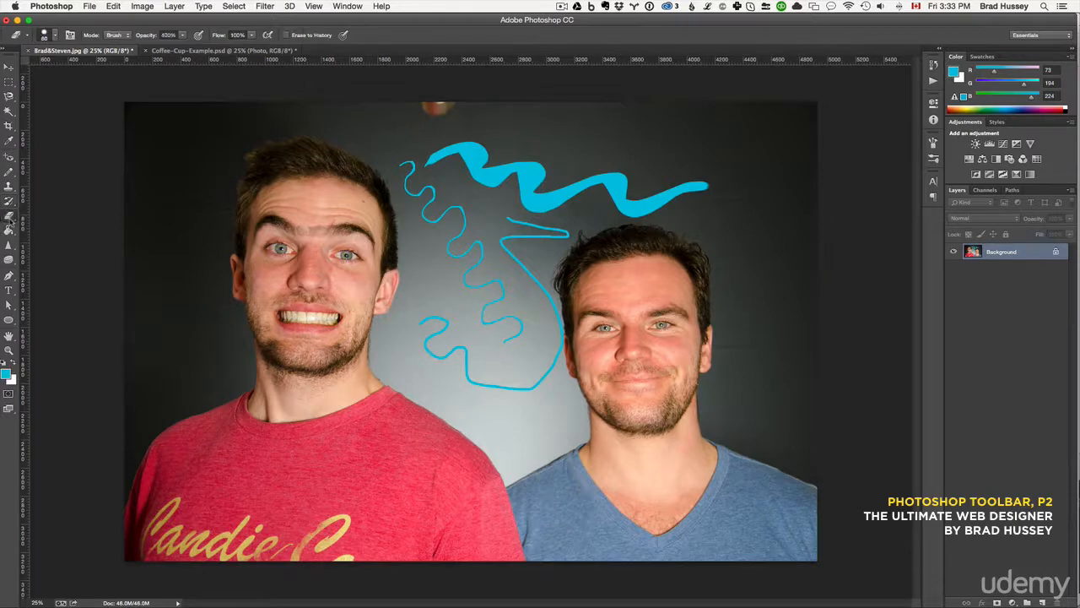
left_click(53, 220)
mouse_move(342, 231)
left_mouse_down()
mouse_move(287, 229)
mouse_move(314, 216)
mouse_move(309, 242)
mouse_move(338, 245)
left_mouse_up()
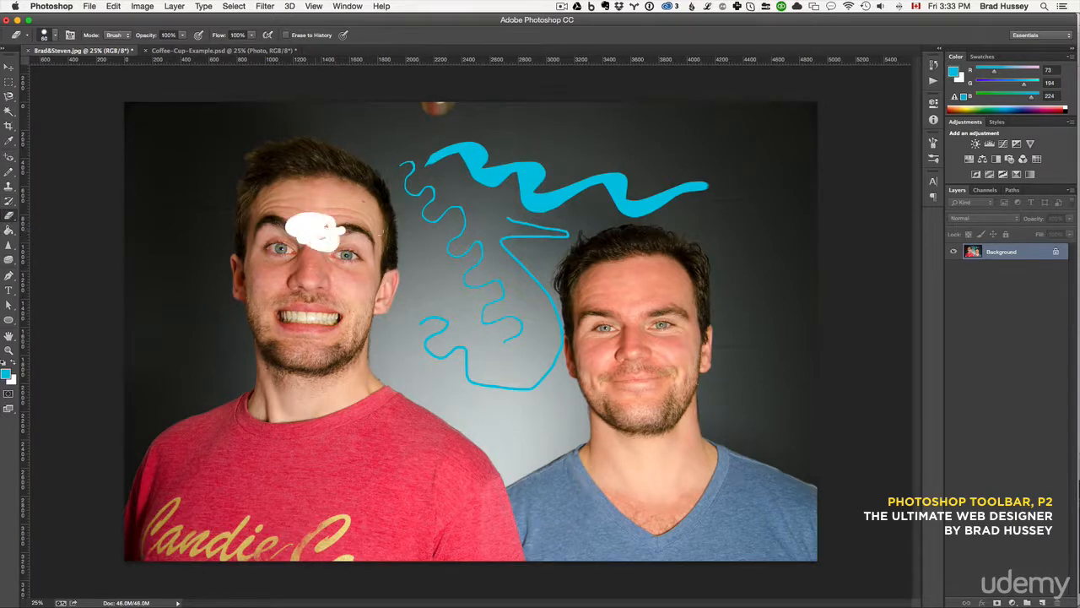
key("super+z")
- Try the Background Eraser tool on the backdrop beside the taller man's ear, and undo the stroke
left_click(9, 216)
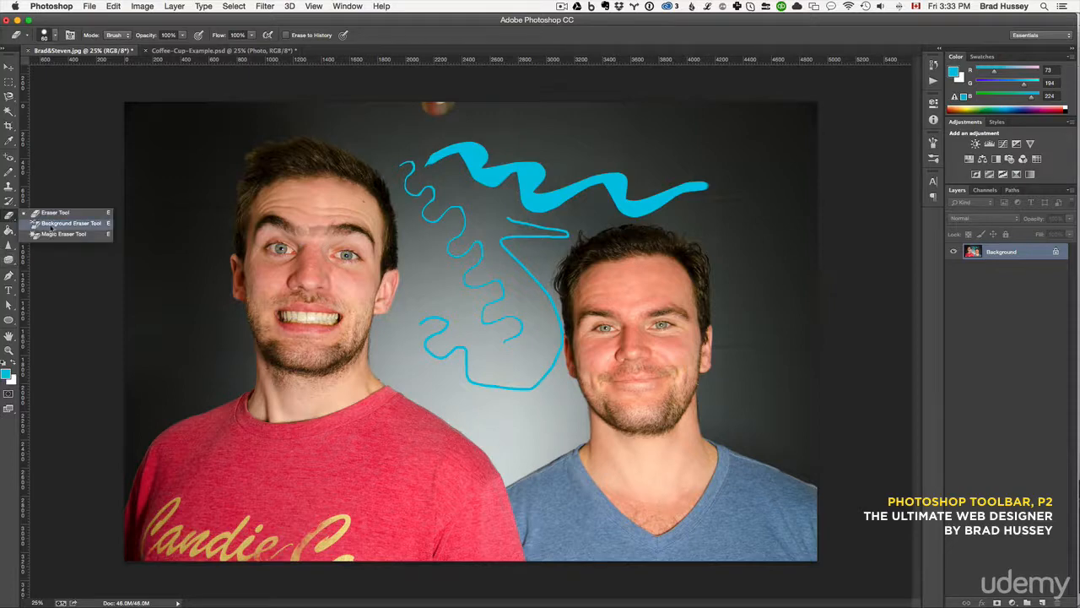
left_click(52, 224)
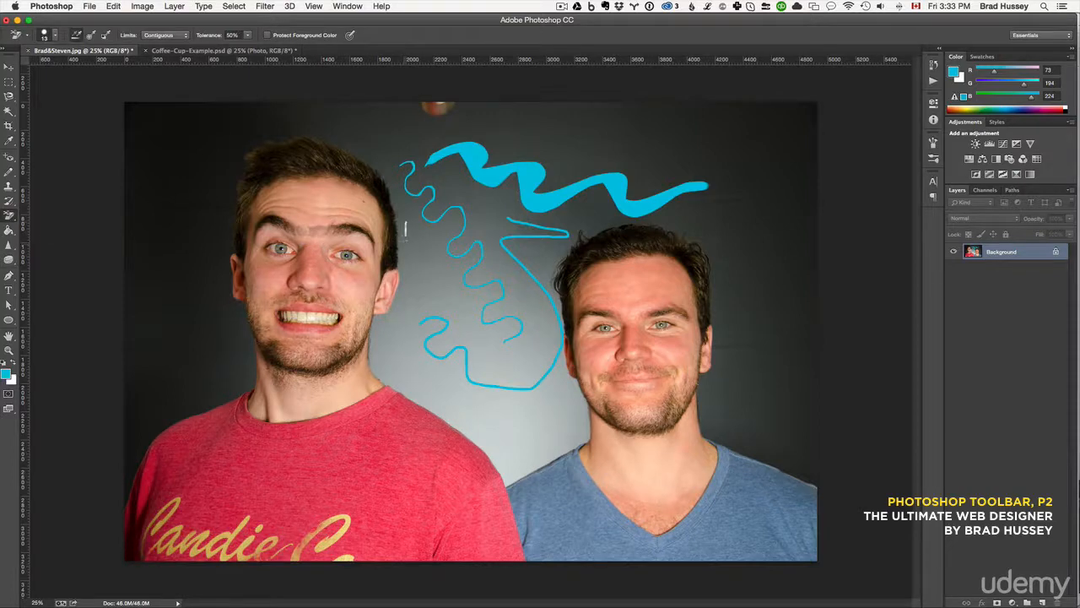
left_click(399, 246)
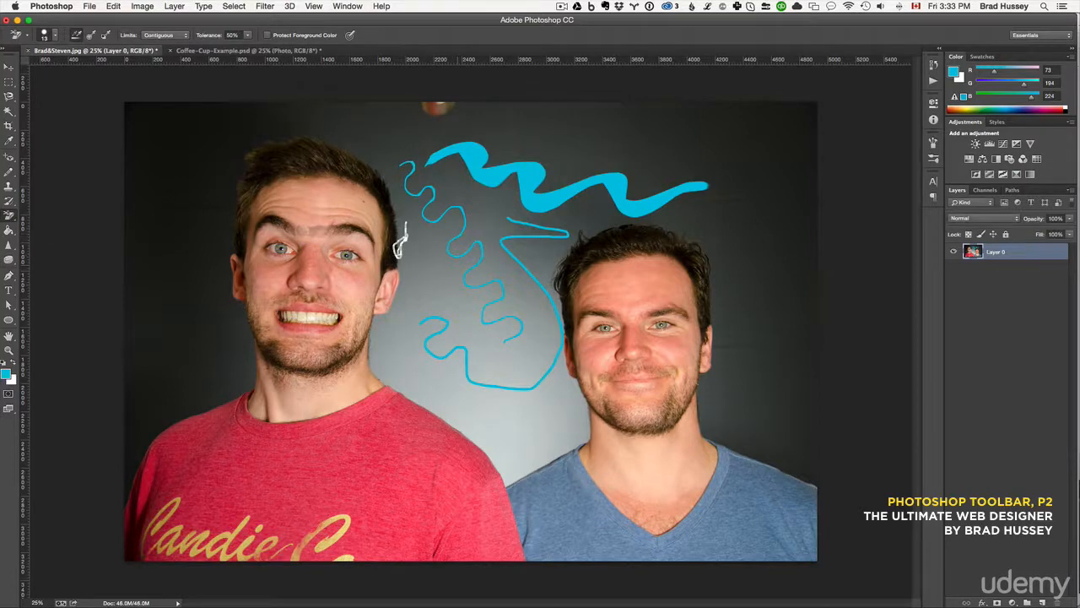
key("super+z")
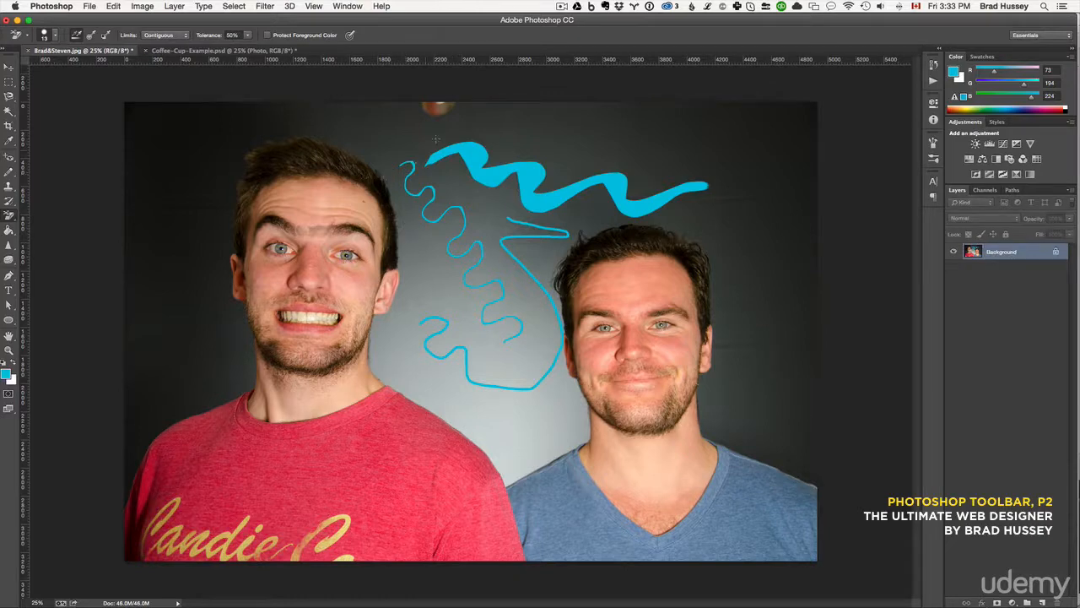
- Enlarge the Background Eraser brush to 175 px and erase the backdrop along the taller man's outline and the other man's neck and shoulders
key("bracketright")
key("bracketright")
key("bracketright")
key("bracketright")
key("bracketright")
key("bracketright")
mouse_move(360, 151)
left_mouse_down()
mouse_move(403, 182)
mouse_move(411, 257)
mouse_move(409, 294)
mouse_move(383, 323)
mouse_move(381, 370)
mouse_move(495, 456)
mouse_move(488, 417)
mouse_move(509, 493)
mouse_move(499, 461)
mouse_move(509, 477)
mouse_move(582, 433)
mouse_move(563, 381)
mouse_move(581, 433)
left_mouse_up()
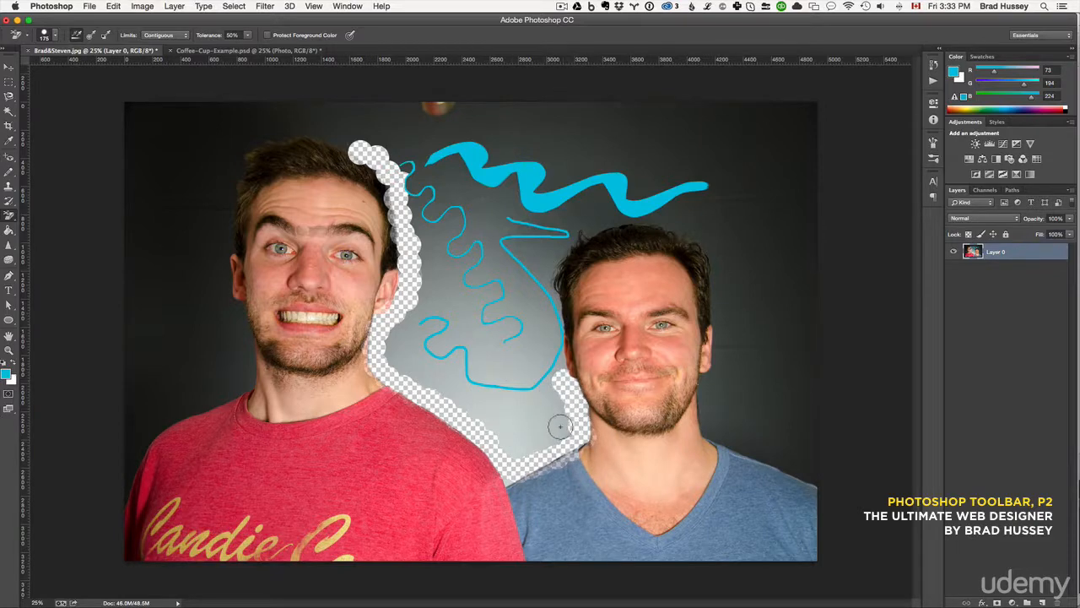
left_click(709, 385)
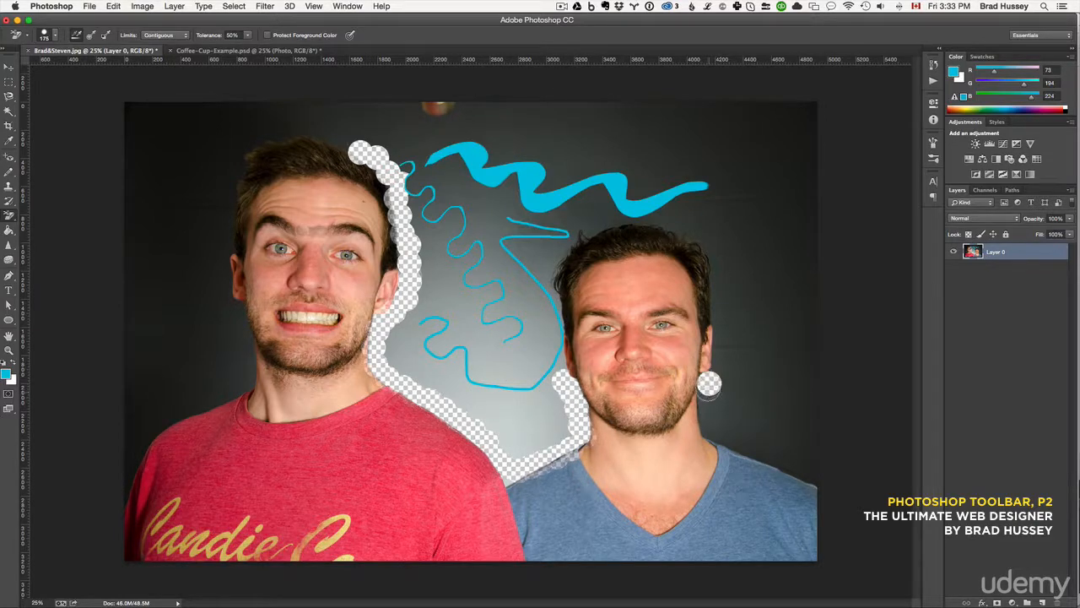
mouse_move(709, 384)
left_mouse_down()
mouse_move(715, 430)
mouse_move(764, 450)
left_mouse_up()
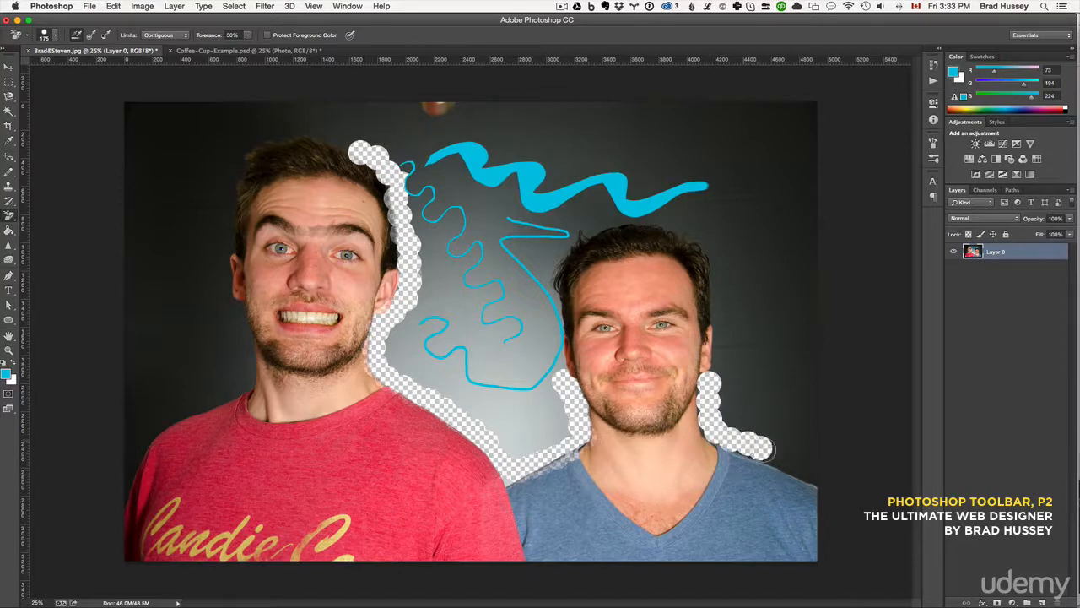
- Undo all the Background Eraser strokes around the two men to restore the full photo
key("super+alt+z")
key("super+alt+z")
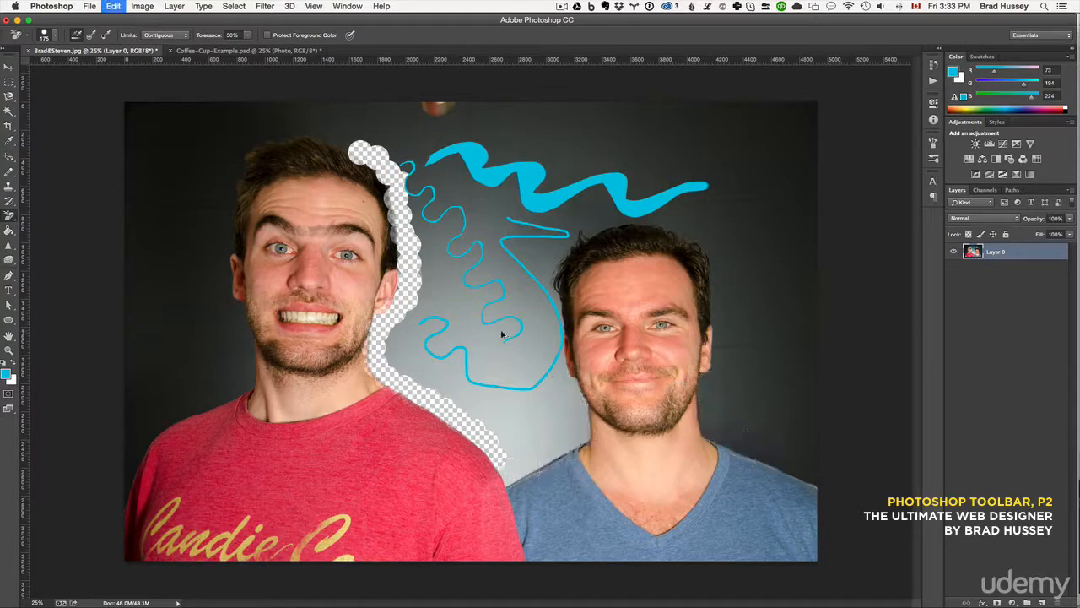
key("super+alt+z")
key("super+alt+z")
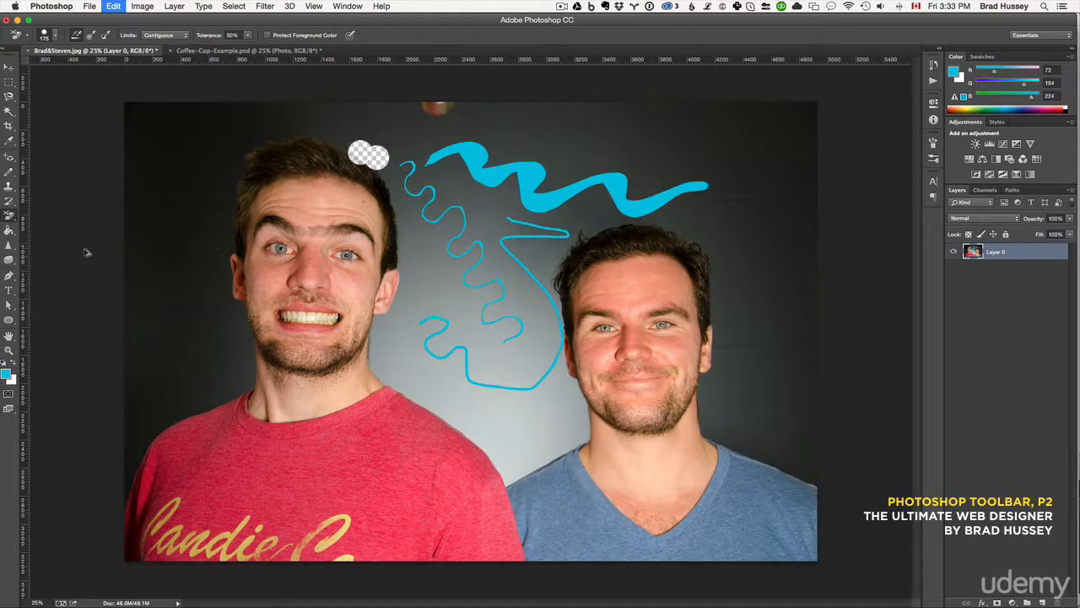
key("super+alt+z")
- Select the Gradient tool from the group it shares with the Paint Bucket
left_click(8, 226)
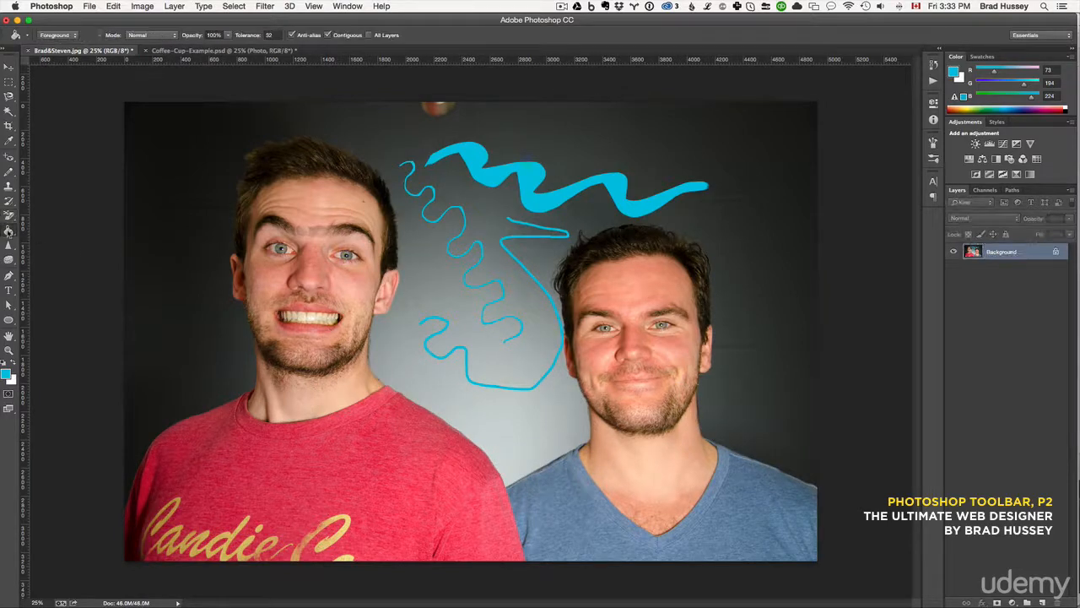
left_click(39, 229)
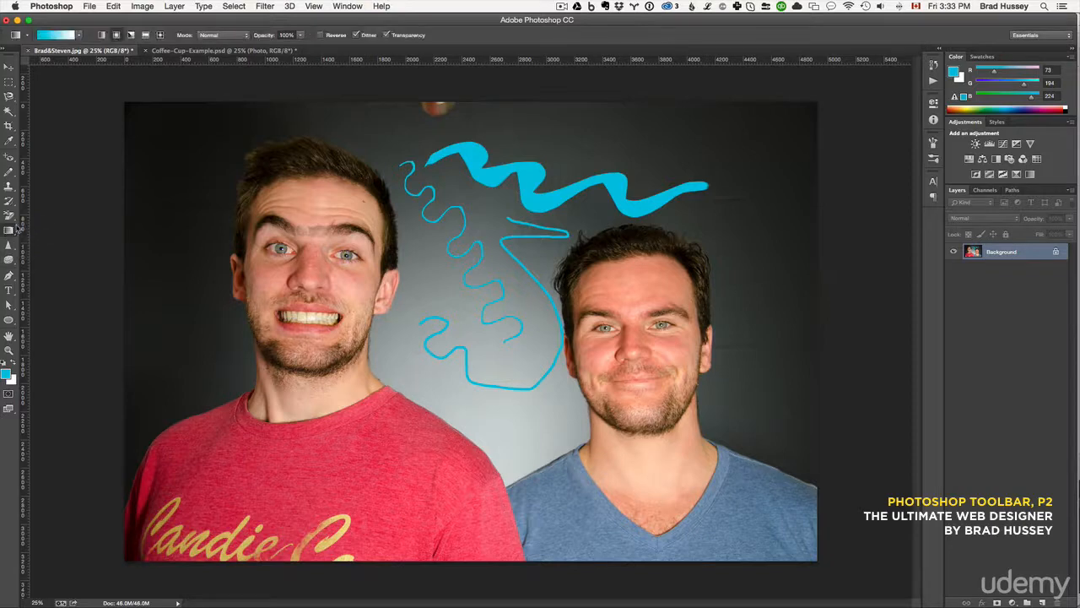
left_click(8, 232)
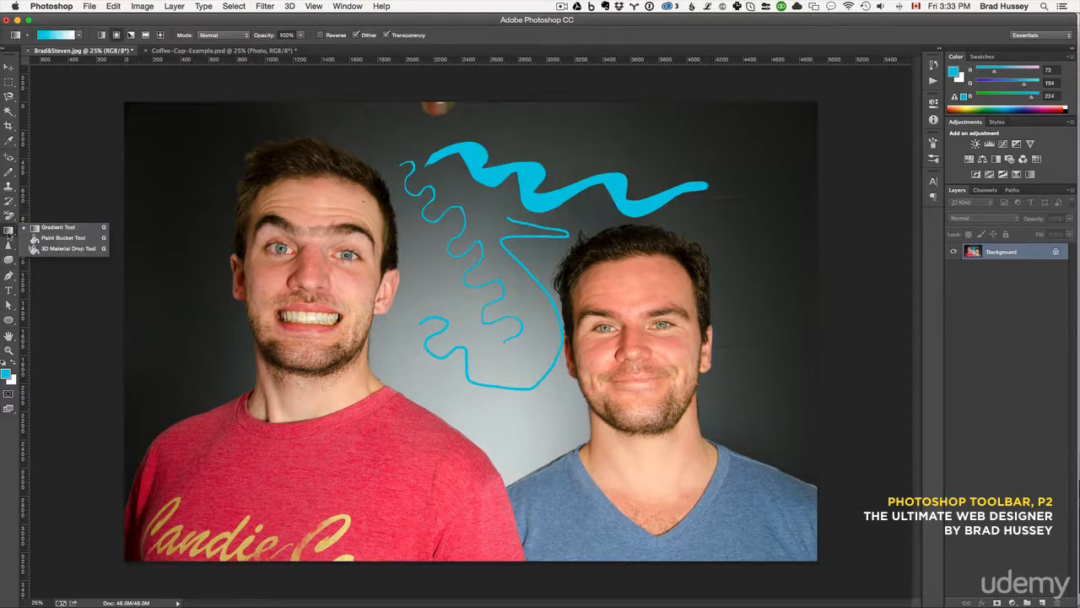
left_click(67, 229)
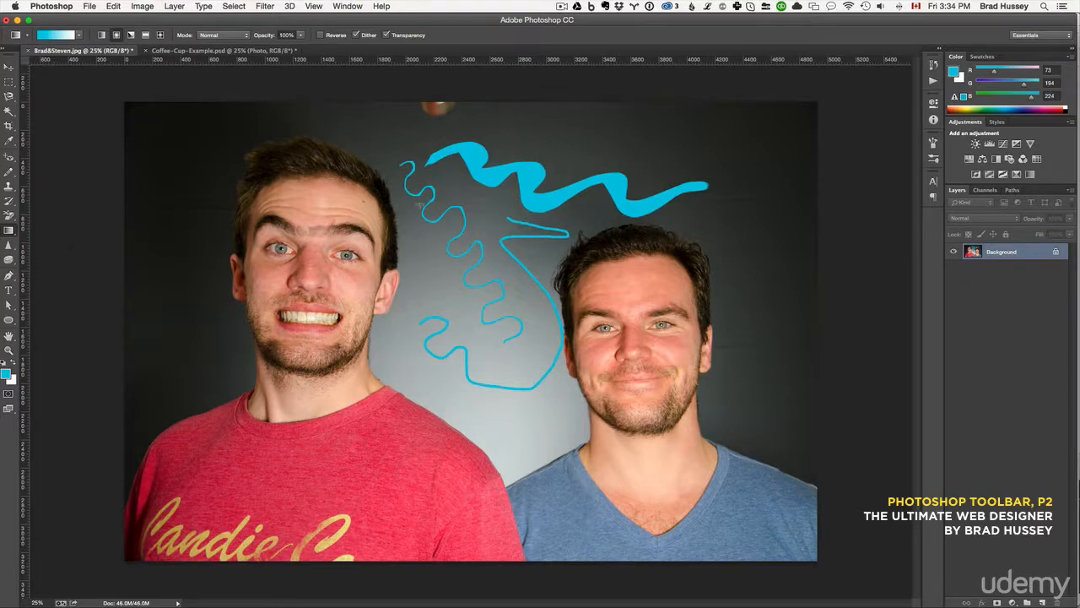
- Select both men with the Quick Selection tool, using a brush enlarged to 500 px
key("w")
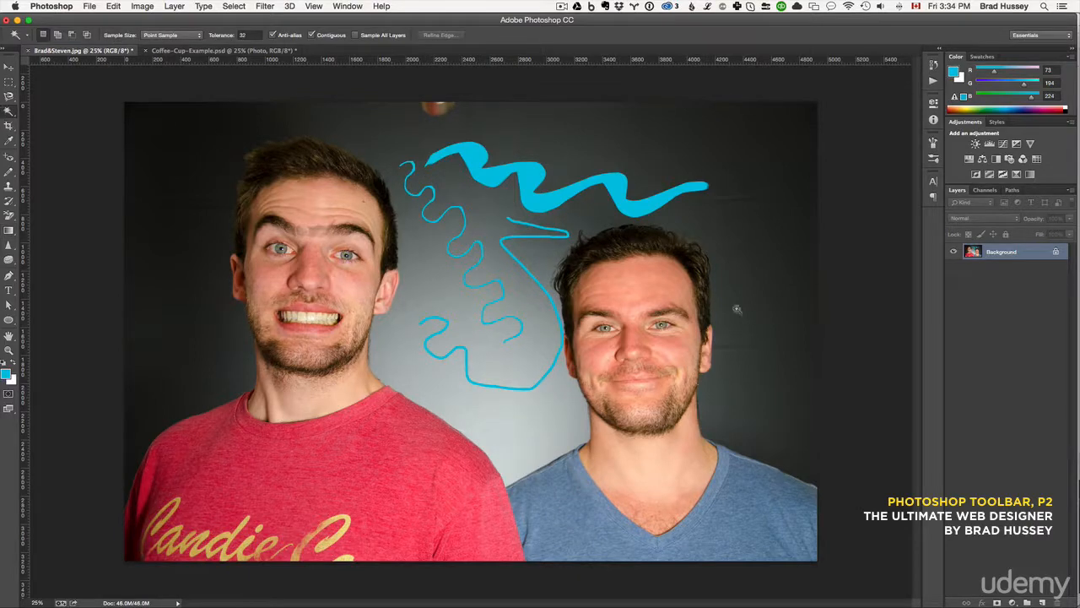
left_click(9, 112)
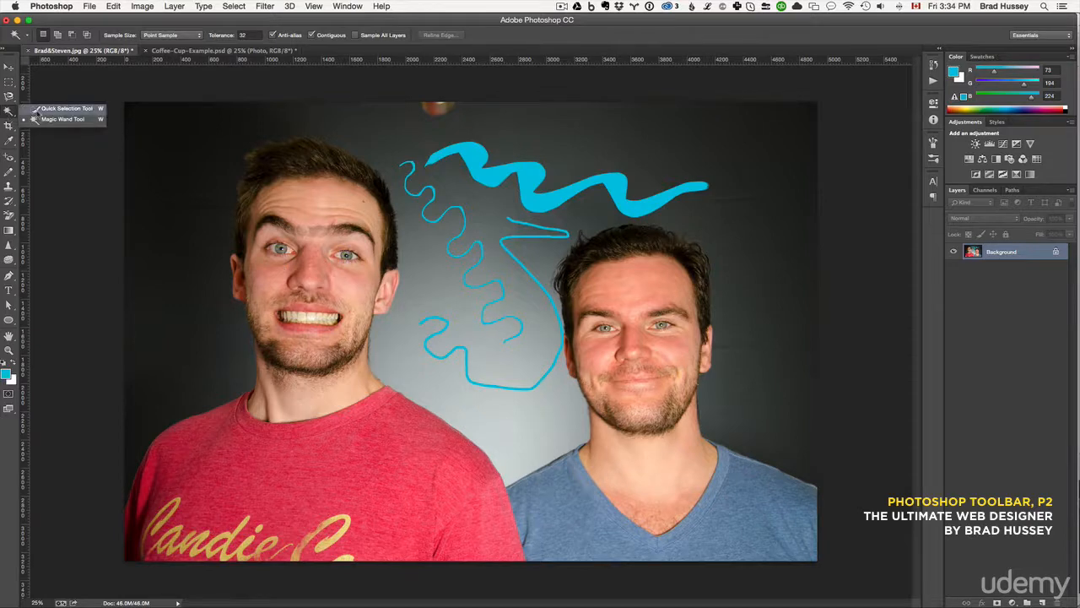
left_click(65, 108)
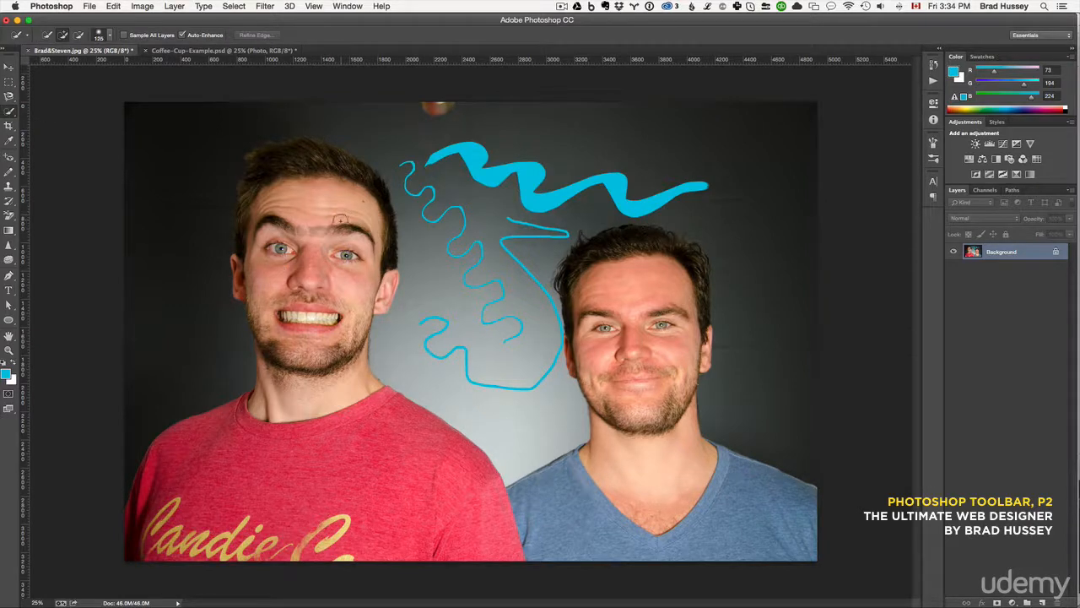
key("bracketright")
key("bracketright")
key("bracketright")
mouse_move(300, 262)
left_mouse_down()
mouse_move(311, 186)
mouse_move(323, 191)
mouse_move(293, 188)
mouse_move(276, 205)
mouse_move(266, 171)
mouse_move(269, 224)
mouse_move(283, 183)
mouse_move(315, 179)
mouse_move(212, 508)
mouse_move(234, 524)
mouse_move(380, 504)
mouse_move(510, 530)
mouse_move(738, 519)
mouse_move(656, 328)
mouse_move(633, 314)
mouse_move(648, 267)
mouse_move(666, 276)
mouse_move(671, 261)
mouse_move(599, 281)
mouse_move(625, 304)
left_mouse_up()
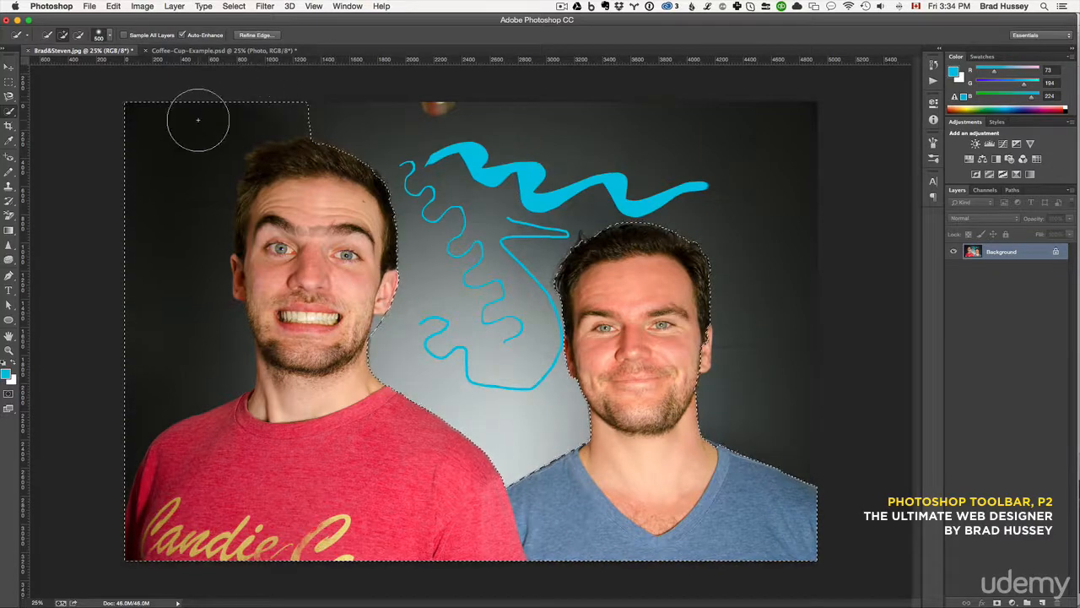
- Subtract the backdrop on the taller man's left side of the photo from the selection, keeping the photo at 25% zoom
mouse_move(189, 121)
left_mouse_down()
mouse_move(263, 115)
mouse_move(286, 100)
mouse_move(216, 113)
mouse_move(163, 151)
mouse_move(140, 209)
mouse_move(182, 341)
left_mouse_up()
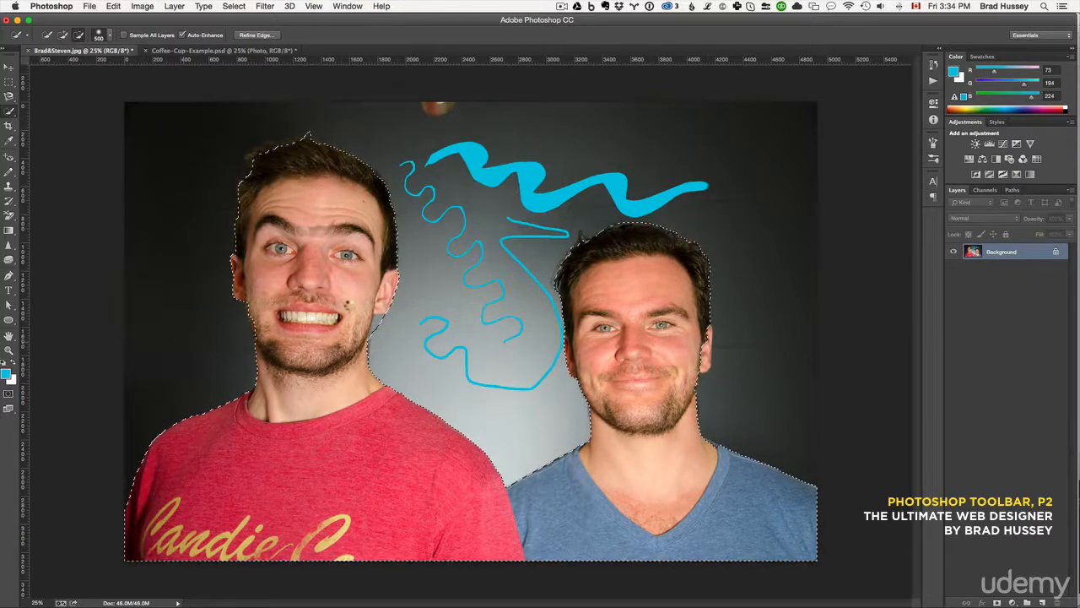
scroll(434, 334, "down", 10)
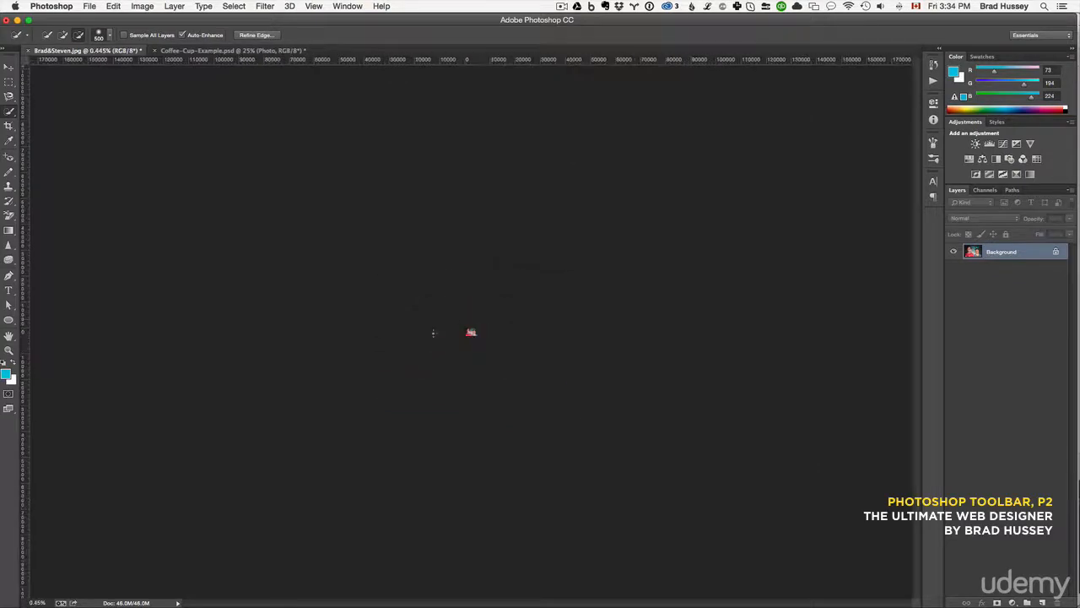
key("super+1")
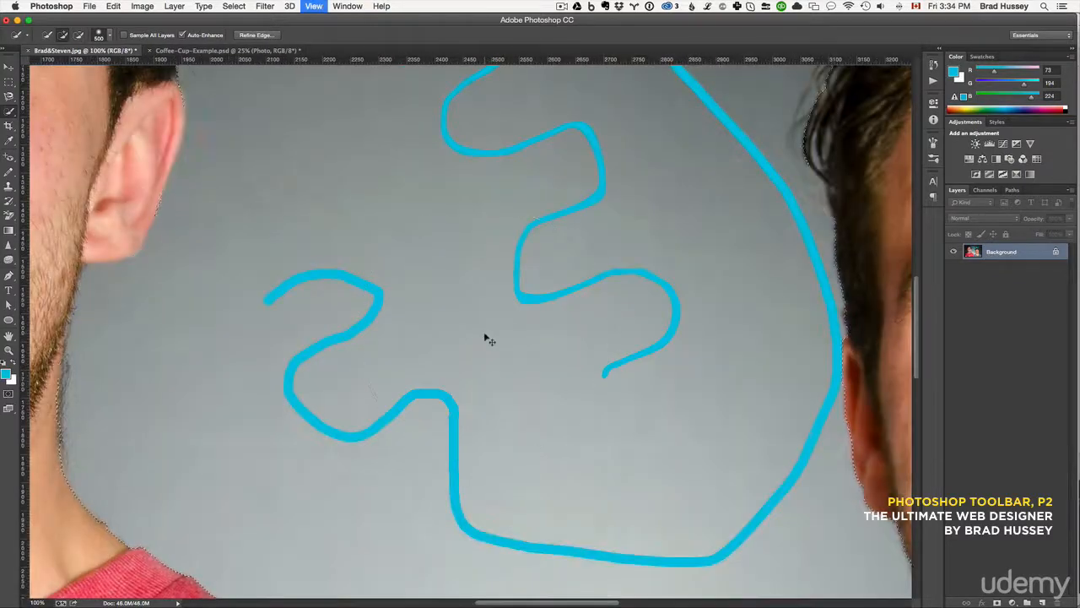
key("super+minus")
key("super+minus")
key("super+minus")
key("super+minus")
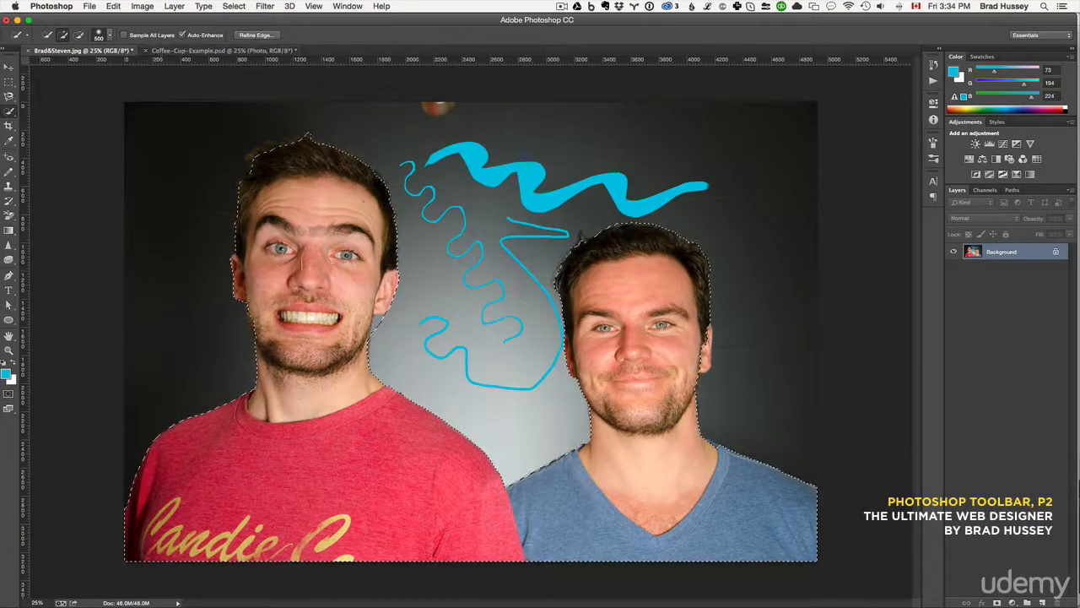
- Convert the locked Background into a regular layer named Layer 0, dismissing the Fill dialog
key("BackSpace")
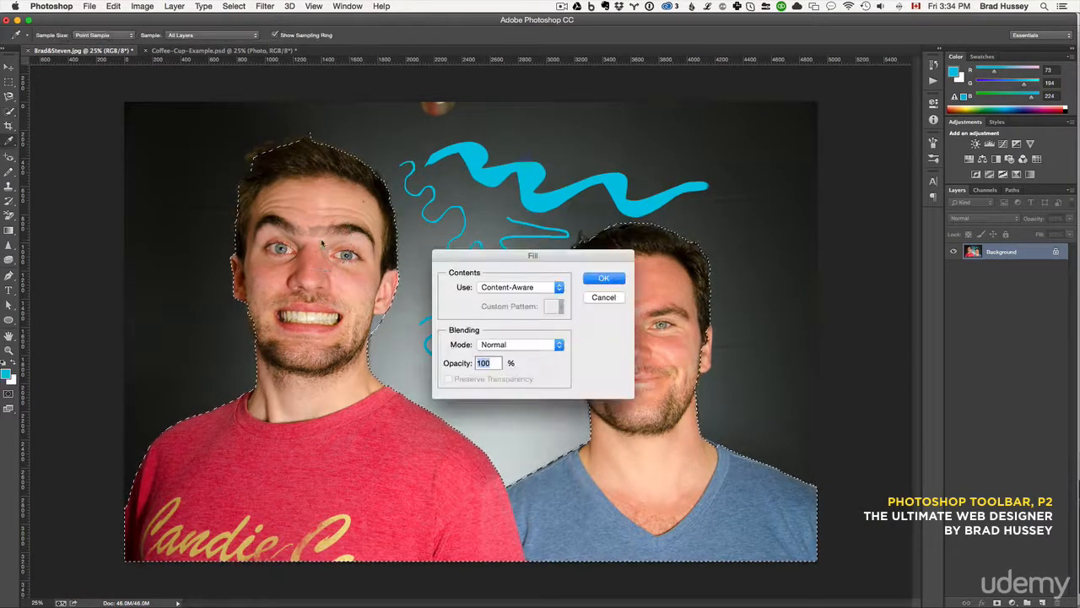
left_click(604, 298)
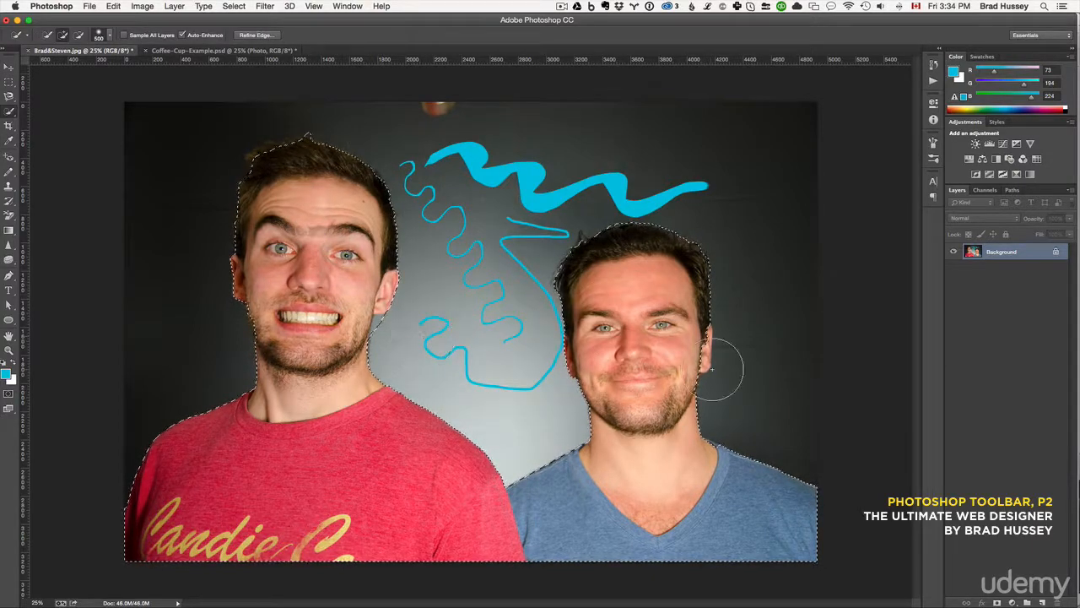
double_click(1038, 256)
left_click(638, 273)
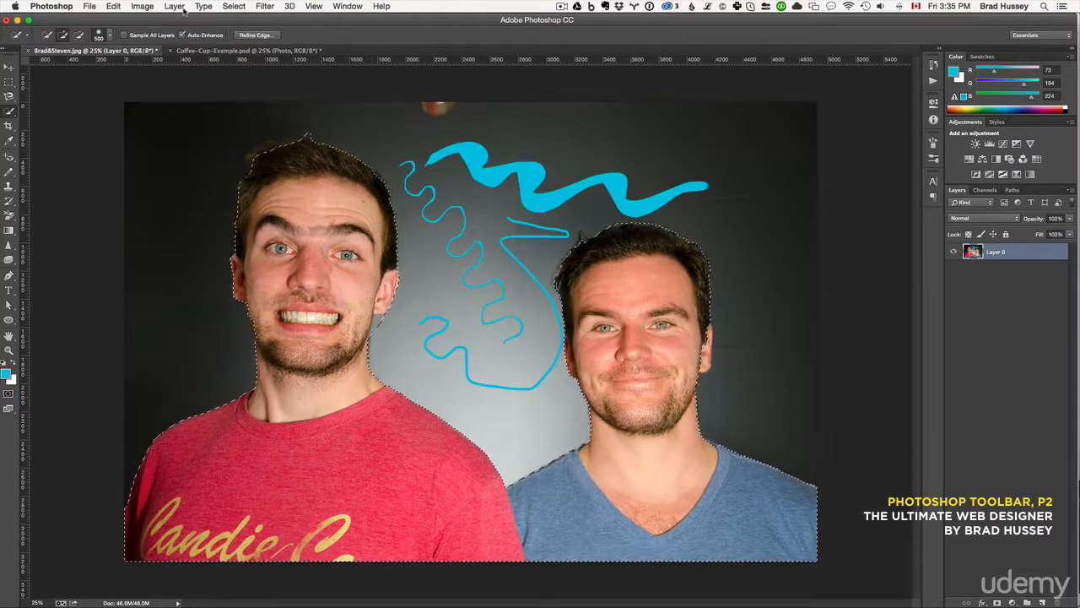
- Invert the selection, delete the backdrop behind the two men, and deselect
left_click(228, 6)
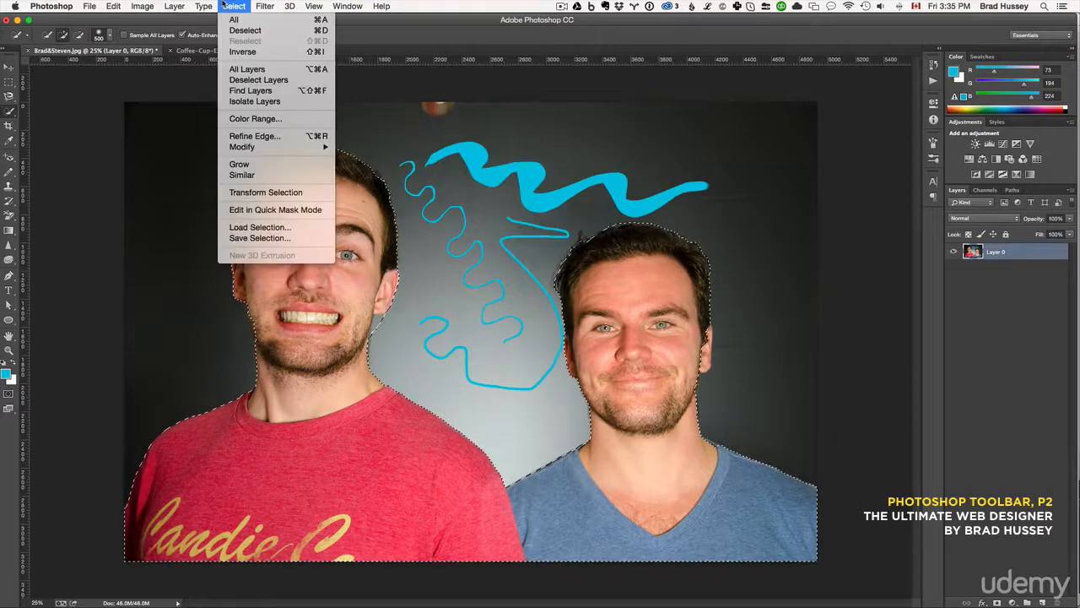
left_click(267, 54)
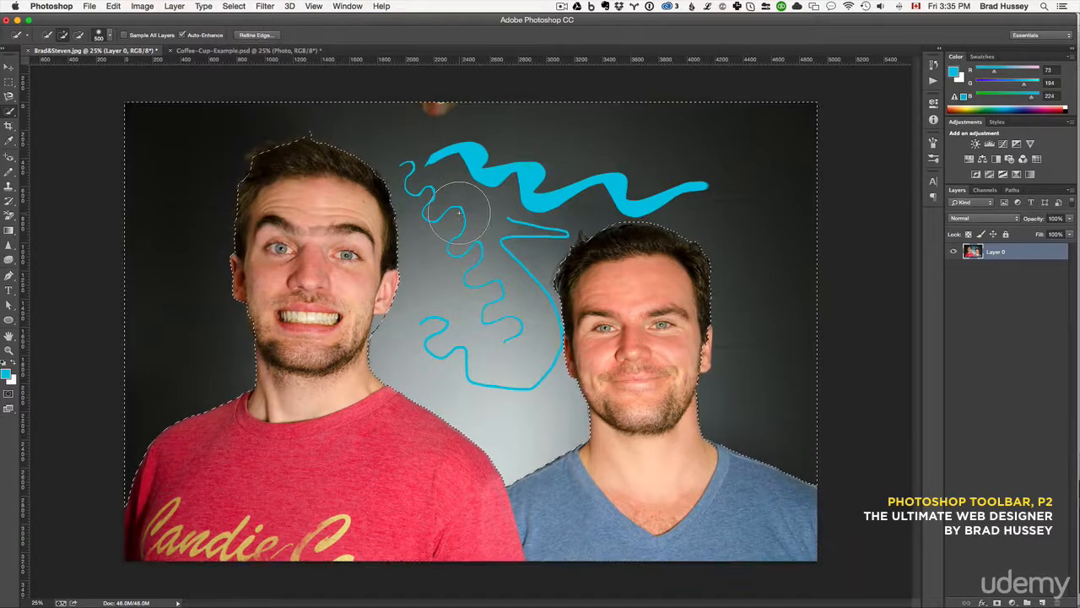
key("Delete")
key("super+d")
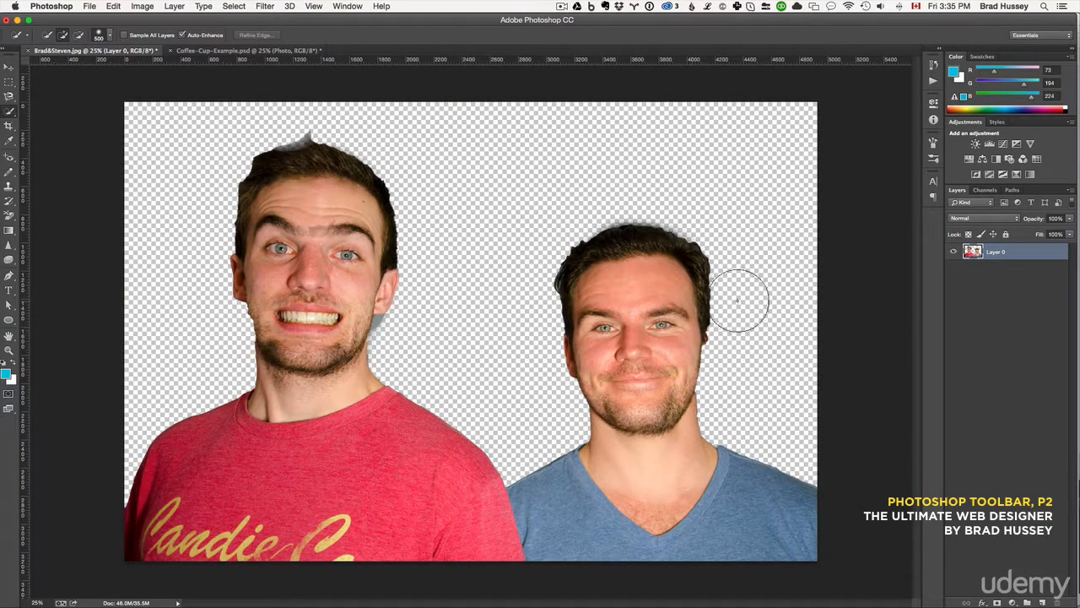
- Add a new empty layer and move it below Layer 0 with the cut-out men
left_click(955, 254)
left_click(955, 254)
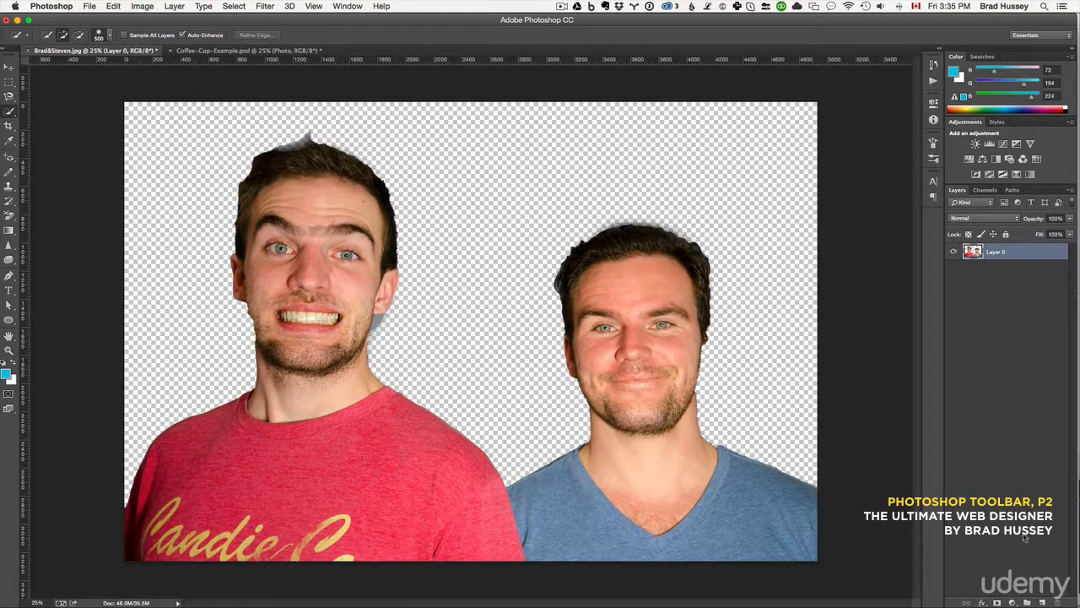
left_click(1044, 601)
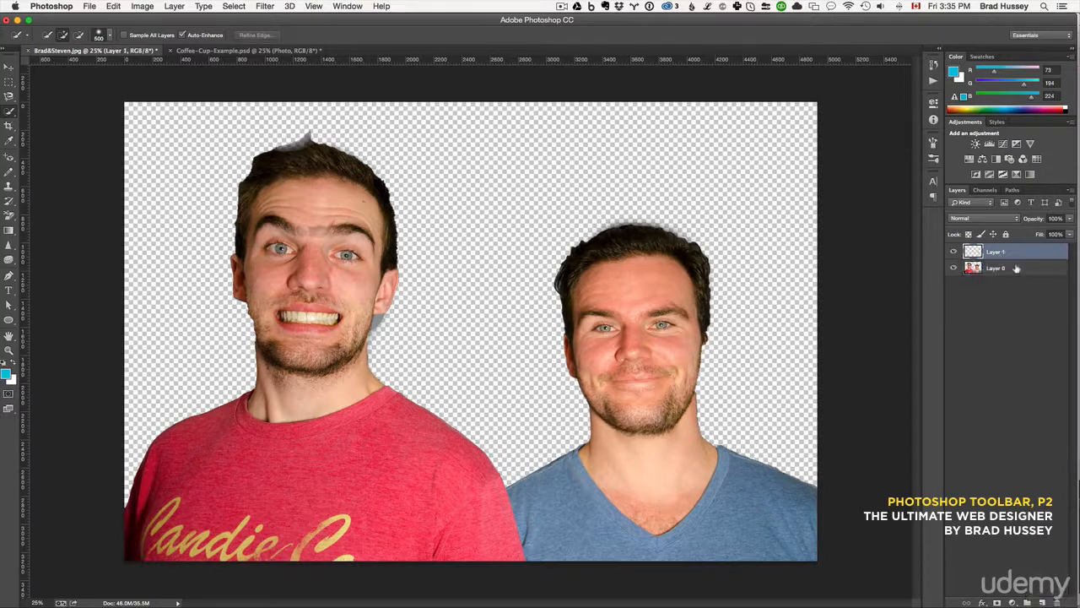
left_click_drag(1028, 252, 1019, 272)
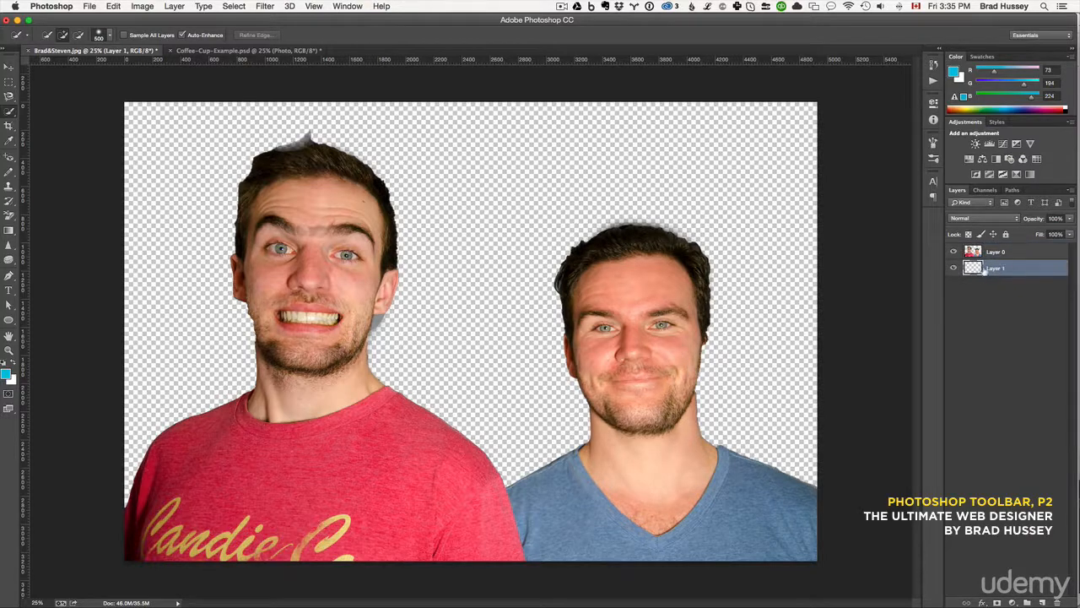
- Fill Layer 1 behind the two men with a radial blue-to-white gradient using the Foreground to Background preset
left_click(9, 229)
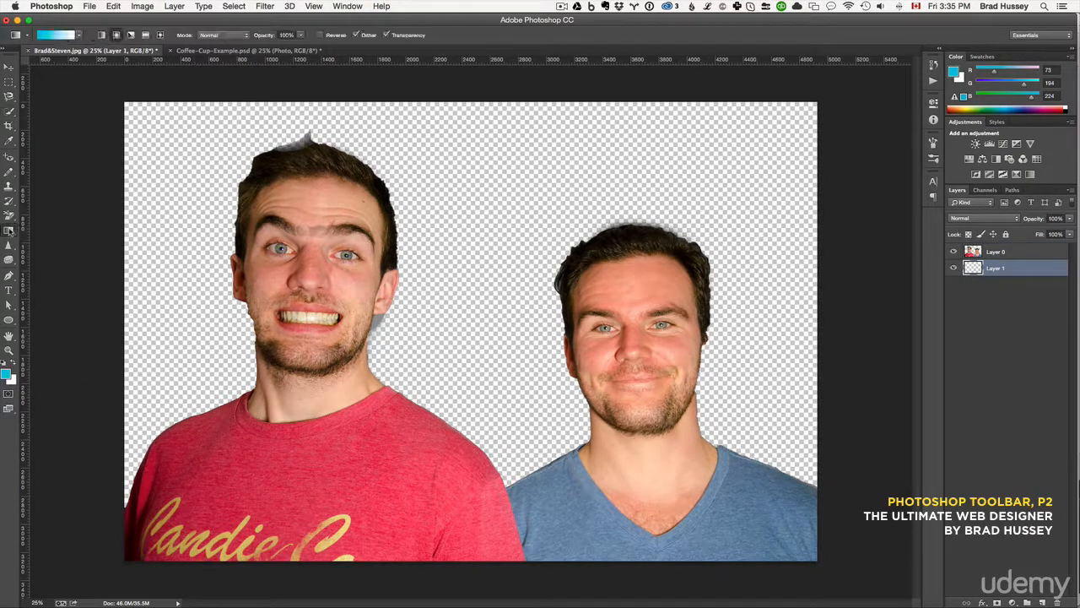
left_click(69, 36)
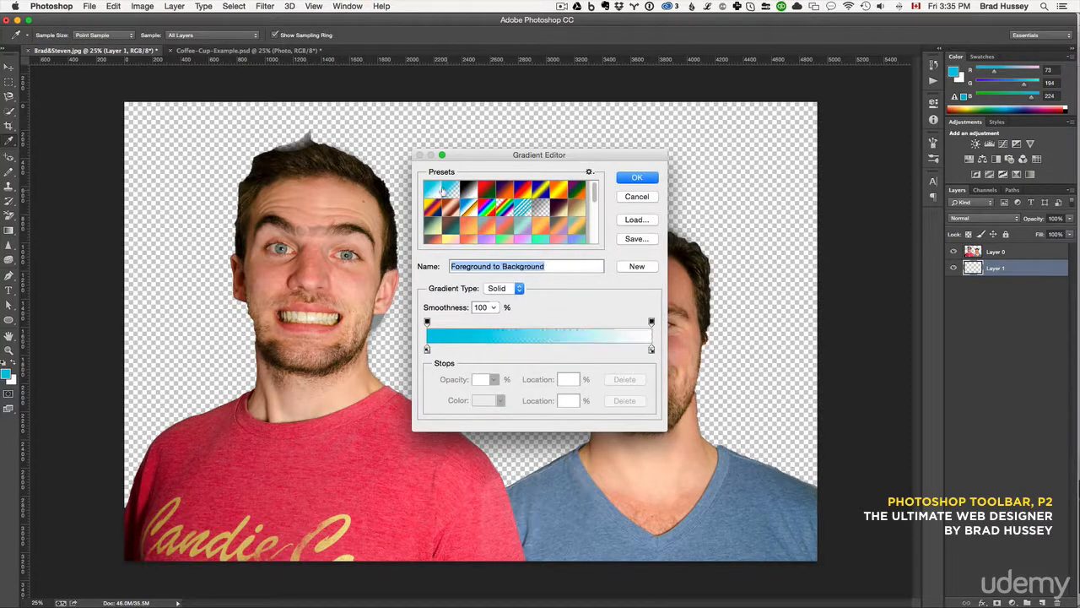
left_click(485, 192)
left_click(469, 192)
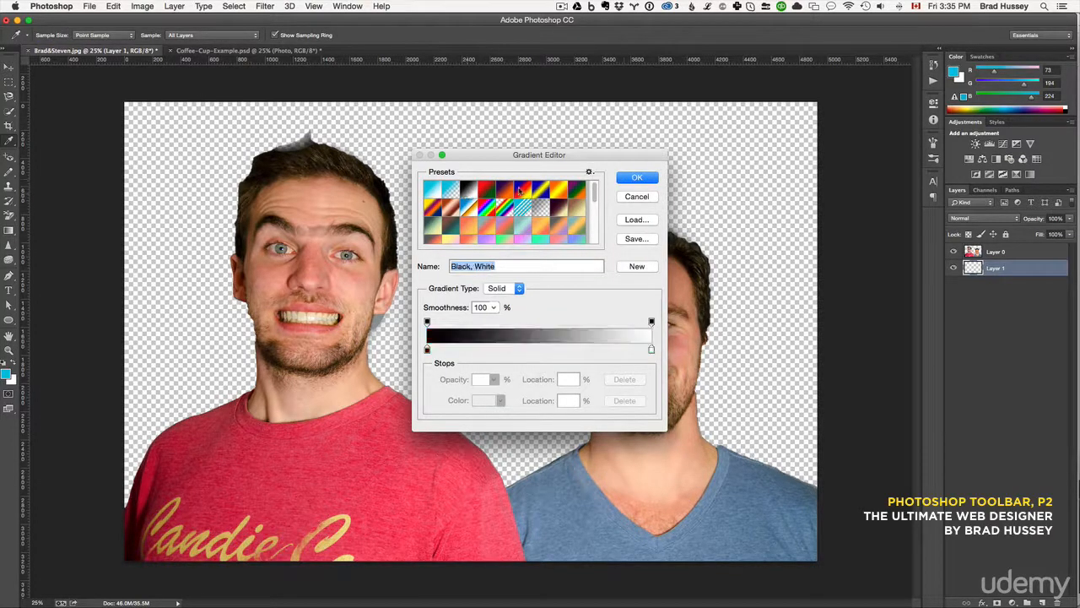
left_click(431, 193)
left_click(637, 177)
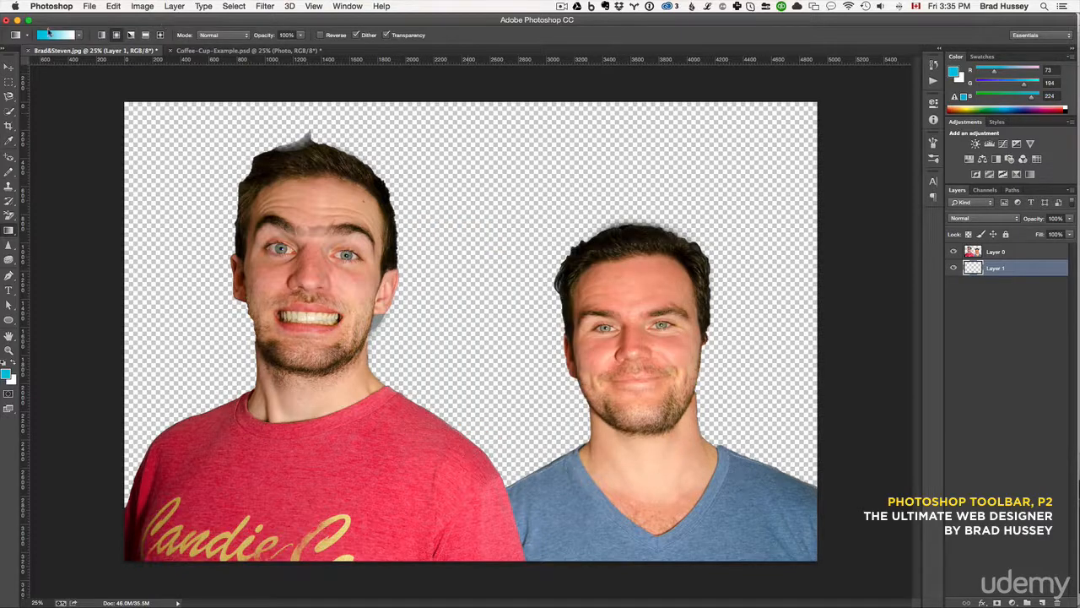
left_click(101, 36)
left_click_drag(449, 309, 785, 138)
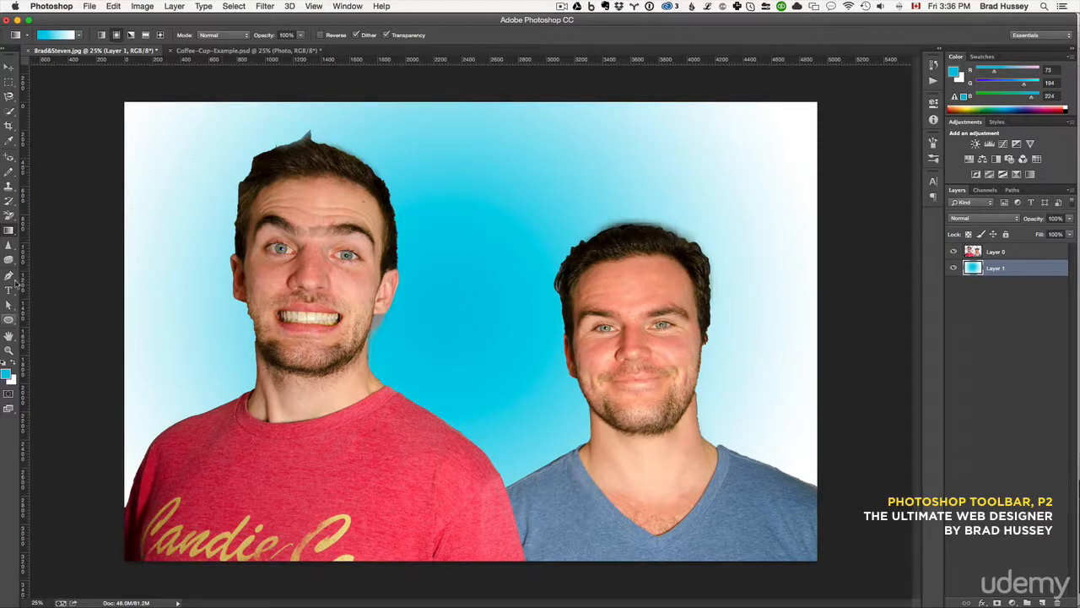
- Undo the gradient, the added layer and the backdrop removal to bring back the photo's original background
key("super+alt+z")
key("super+alt+z")
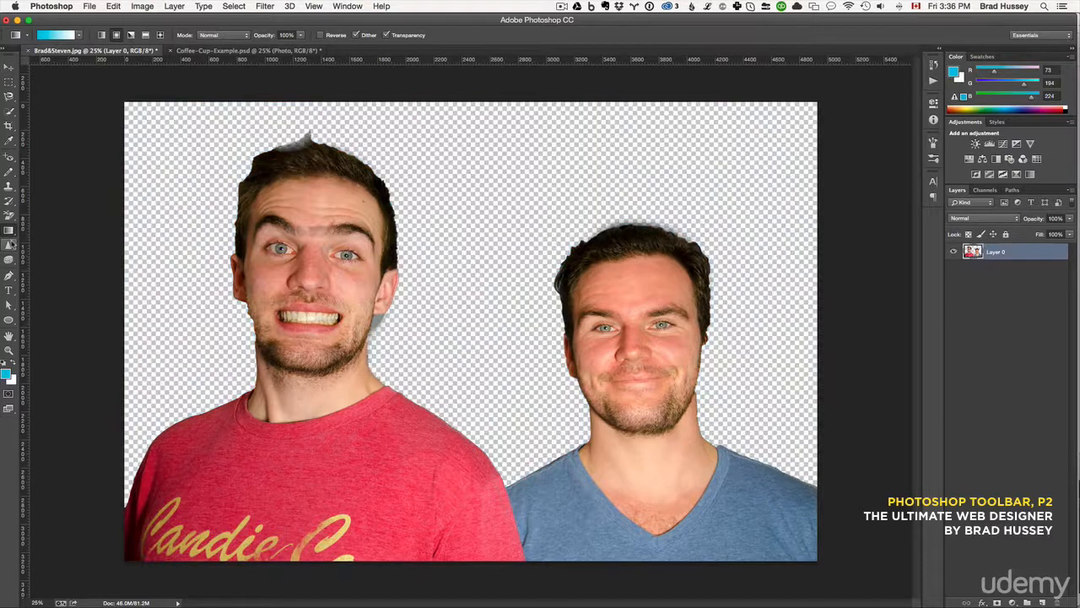
key("super+alt+z")
key("super+alt+z")
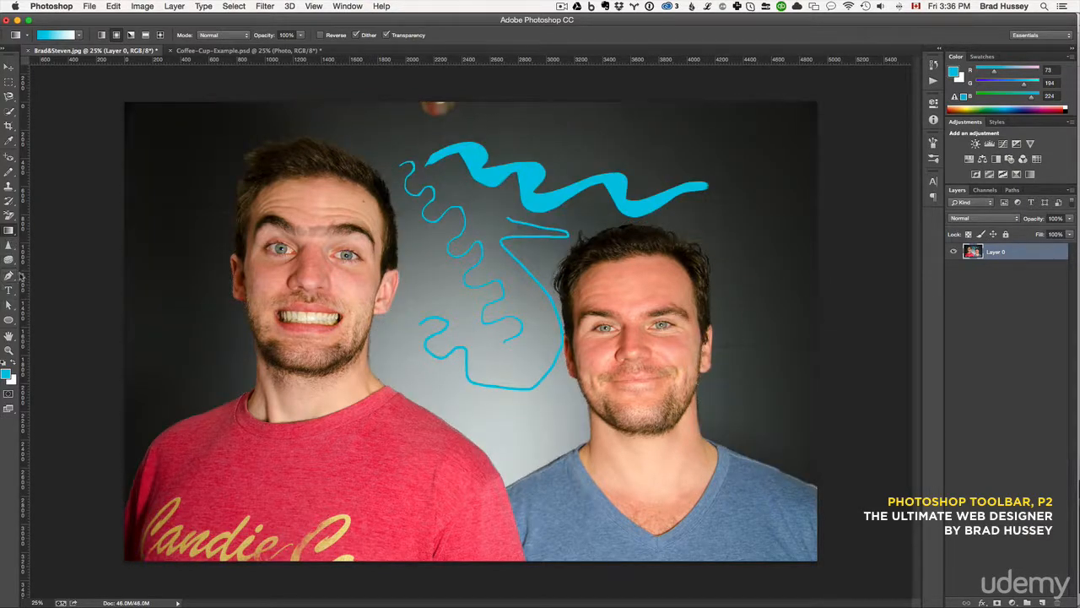
- Blur the skin just below the taller man's eye nearest the blue strokes with the Blur tool at 100% strength
left_click(10, 247)
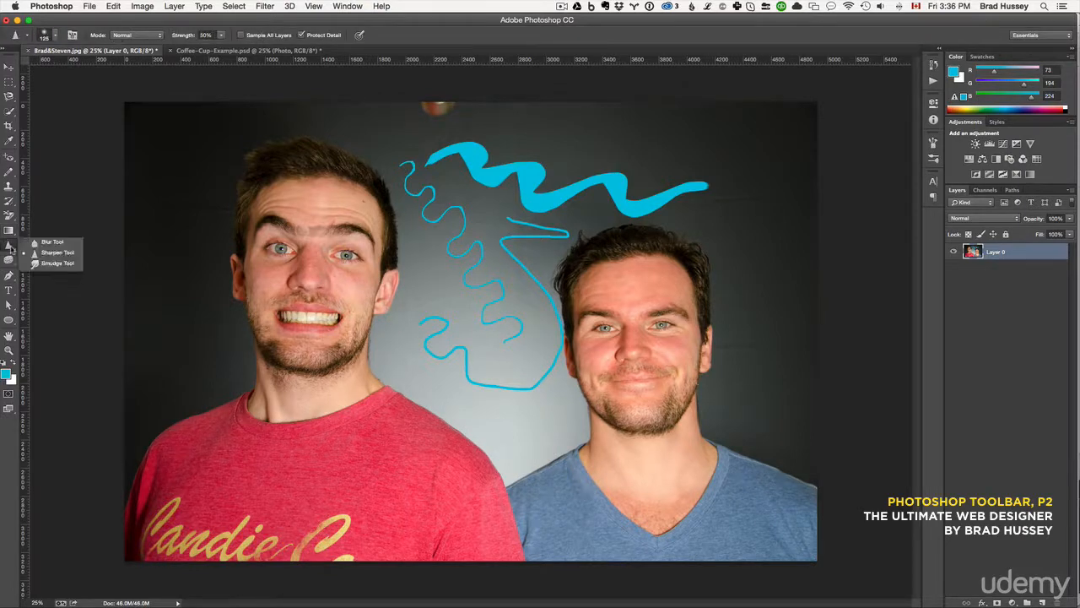
left_click(65, 244)
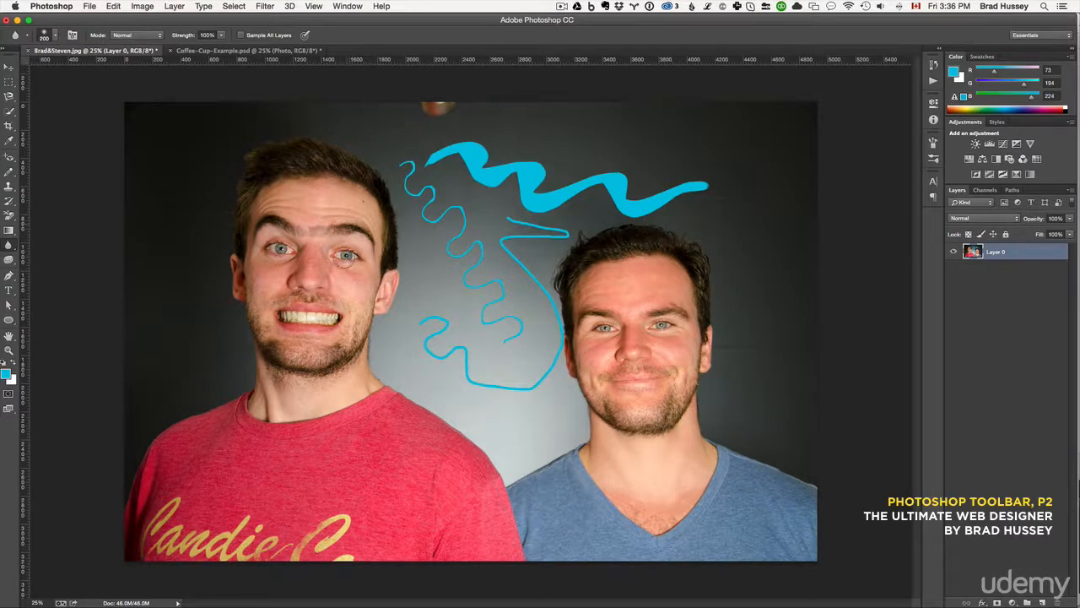
mouse_move(351, 263)
left_mouse_down()
mouse_move(346, 272)
mouse_move(362, 265)
left_mouse_up()
- Smudge the shorter man's ears outward and his chin downward using a 200 px brush at 50% strength
left_click(8, 245)
left_click_drag(14, 249, 38, 267)
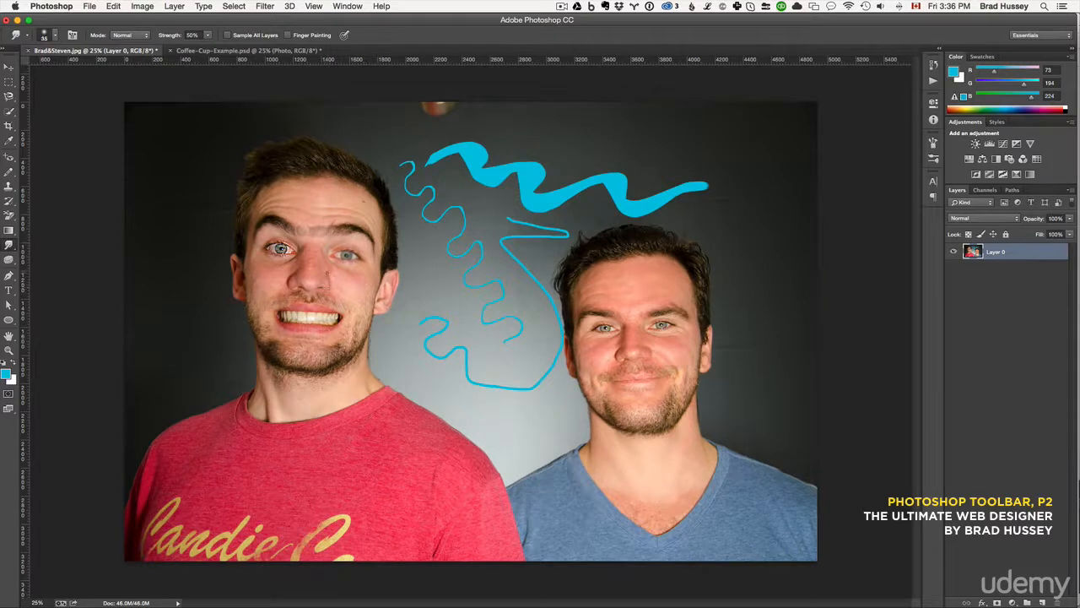
key("bracketright")
key("bracketright")
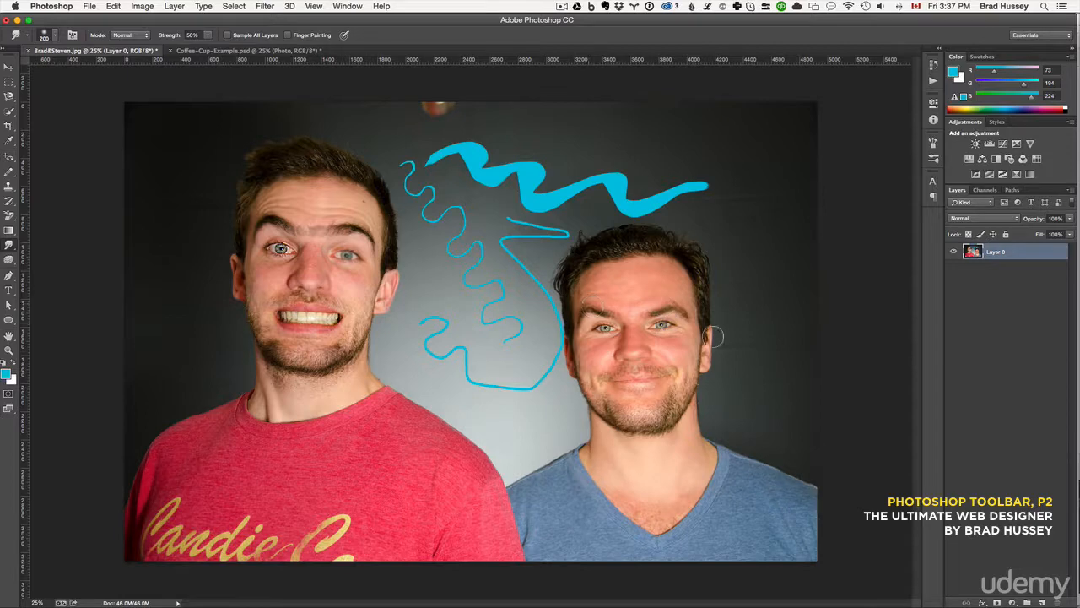
left_click_drag(581, 343, 557, 333)
left_click_drag(714, 330, 721, 320)
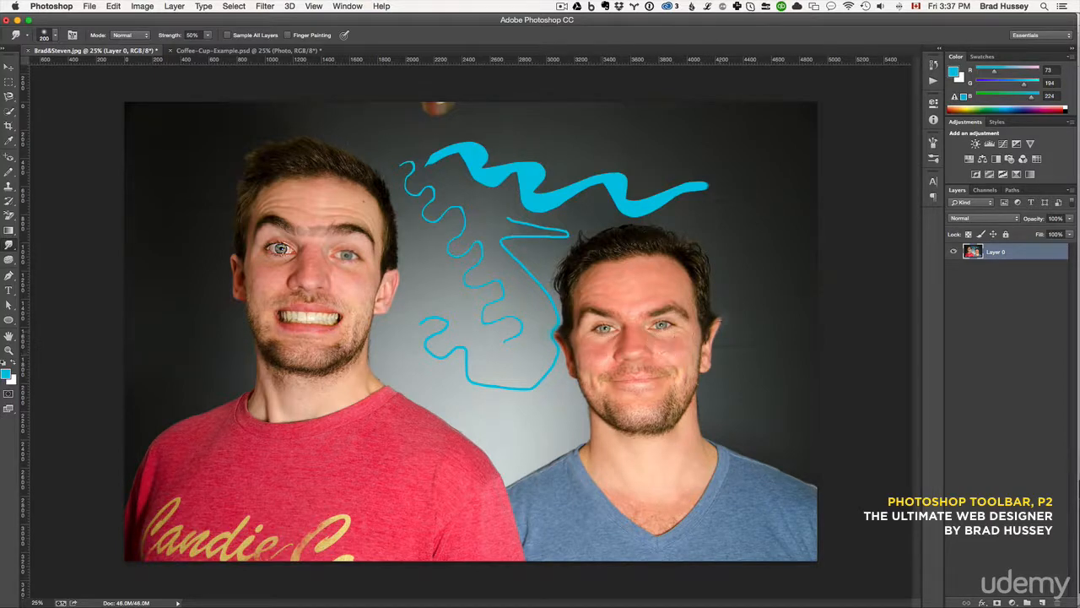
mouse_move(641, 417)
left_mouse_down()
mouse_move(654, 415)
mouse_move(629, 446)
left_mouse_up()
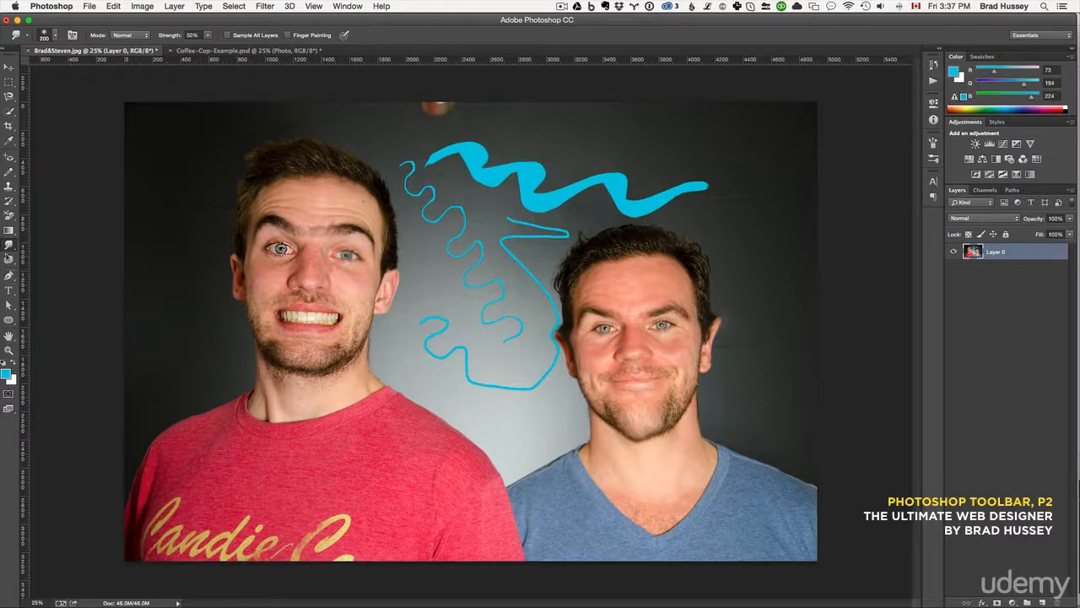
- Lighten the taller man's teeth with the Dodge tool, using a 150 px brush on Midtones at 50% exposure
left_click(8, 259)
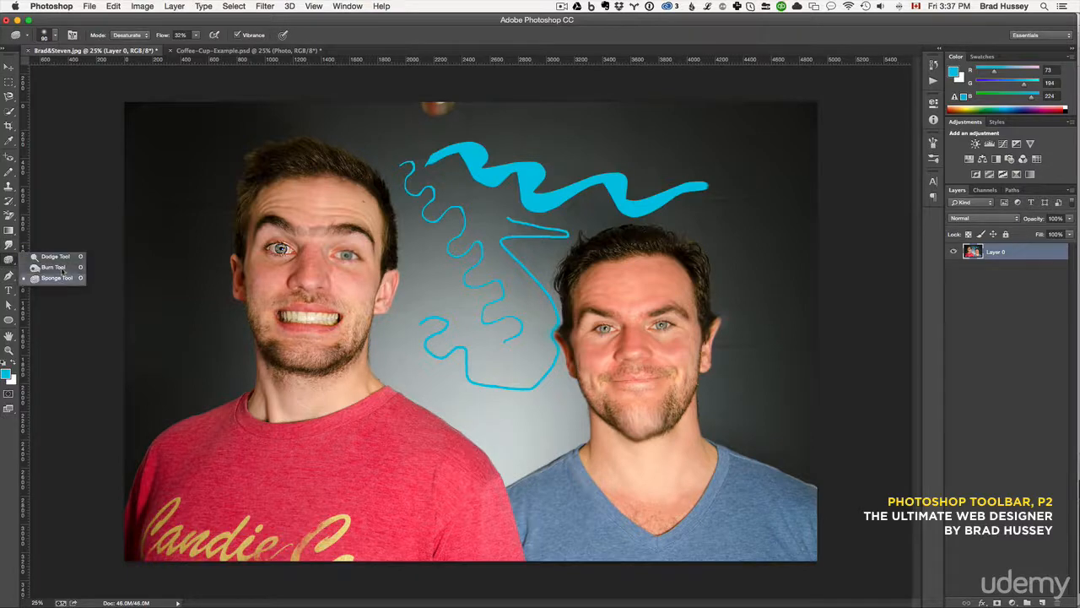
left_click(56, 267)
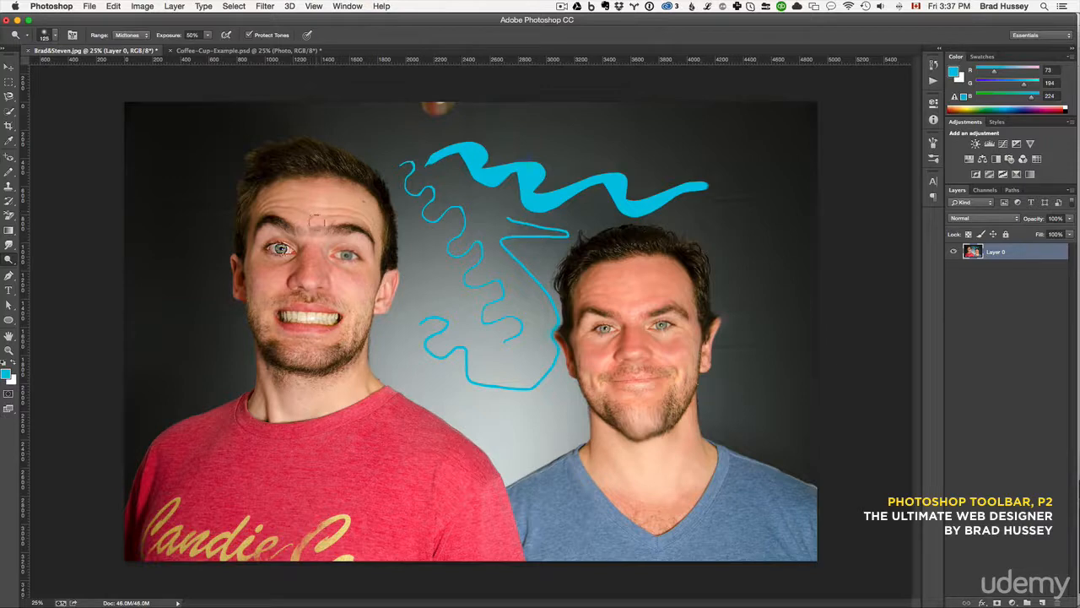
key("bracketright")
key("bracketright")
key("bracketright")
key("bracketright")
key("bracketright")
key("bracketright")
key("bracketright")
key("bracketright")
key("bracketright")
key("bracketright")
key("bracketright")
key("bracketright")
key("bracketleft")
key("bracketleft")
key("bracketleft")
mouse_move(305, 317)
left_mouse_down()
mouse_move(339, 317)
mouse_move(306, 317)
mouse_move(329, 317)
left_mouse_up()
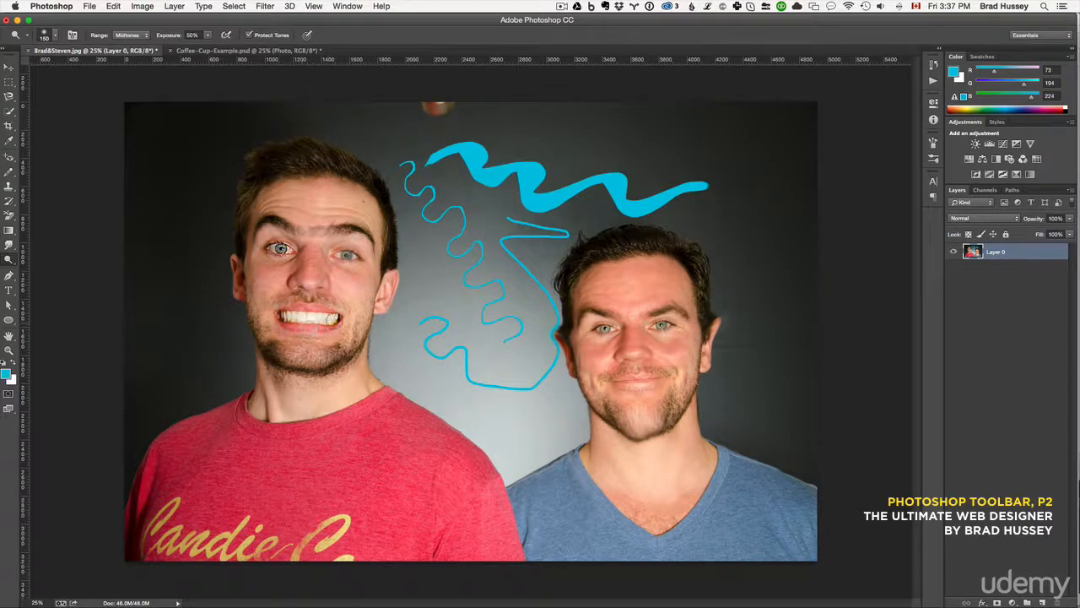
- Try darkening the taller man's teeth with the Burn tool in the Highlights and Midtones ranges, and undo the strokes
left_click(9, 260)
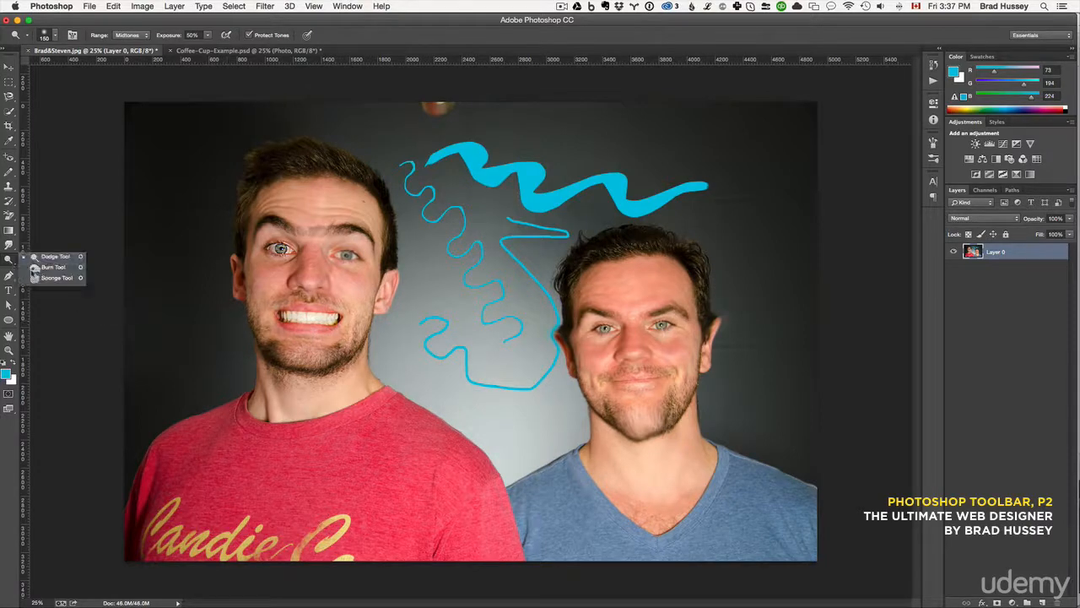
left_click(35, 269)
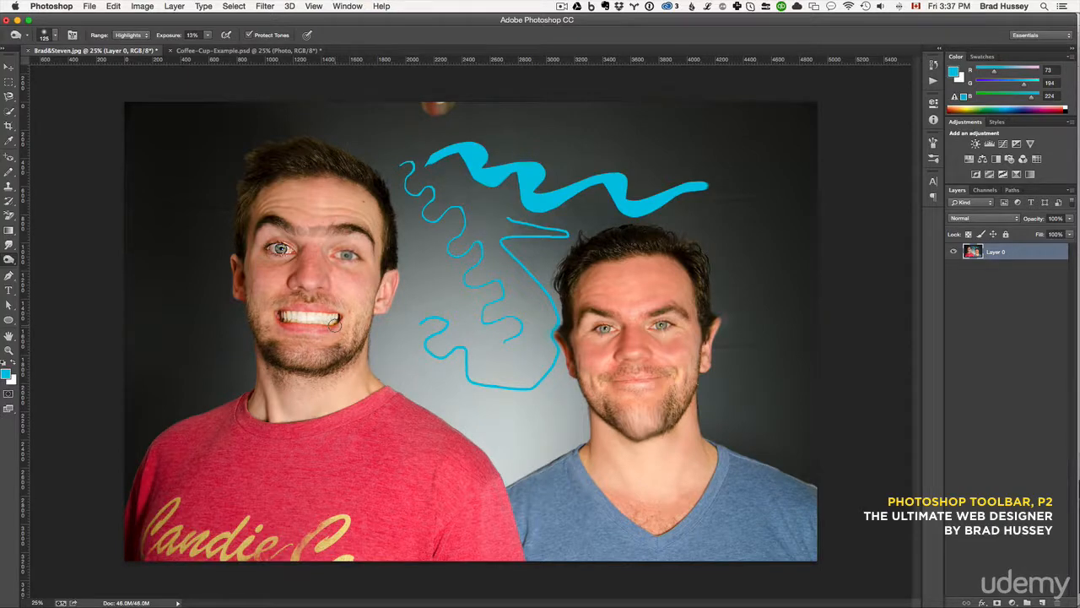
left_click_drag(332, 326, 288, 328)
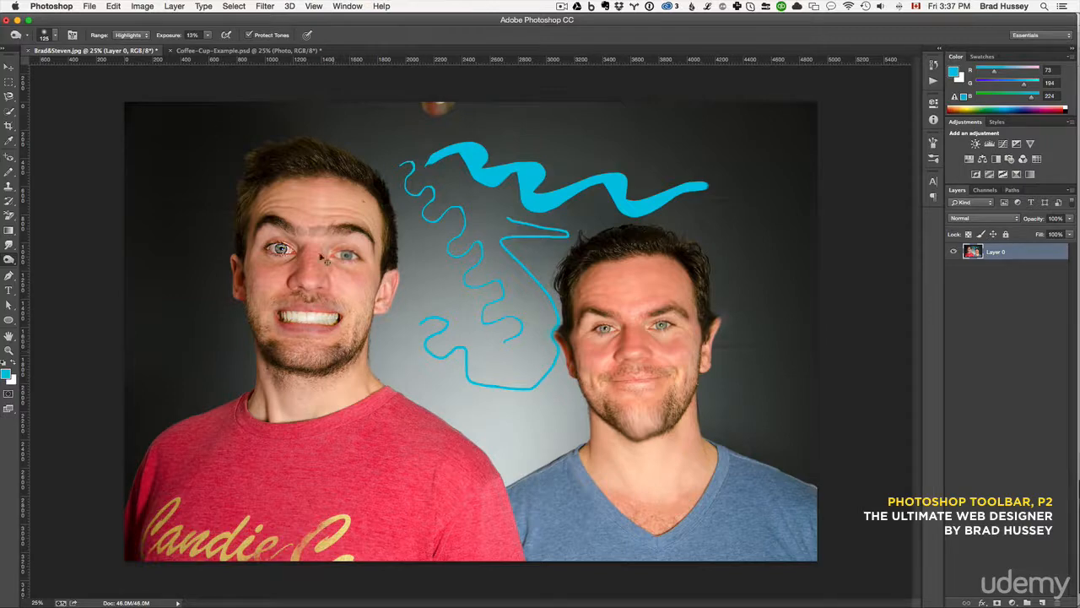
left_click(129, 35)
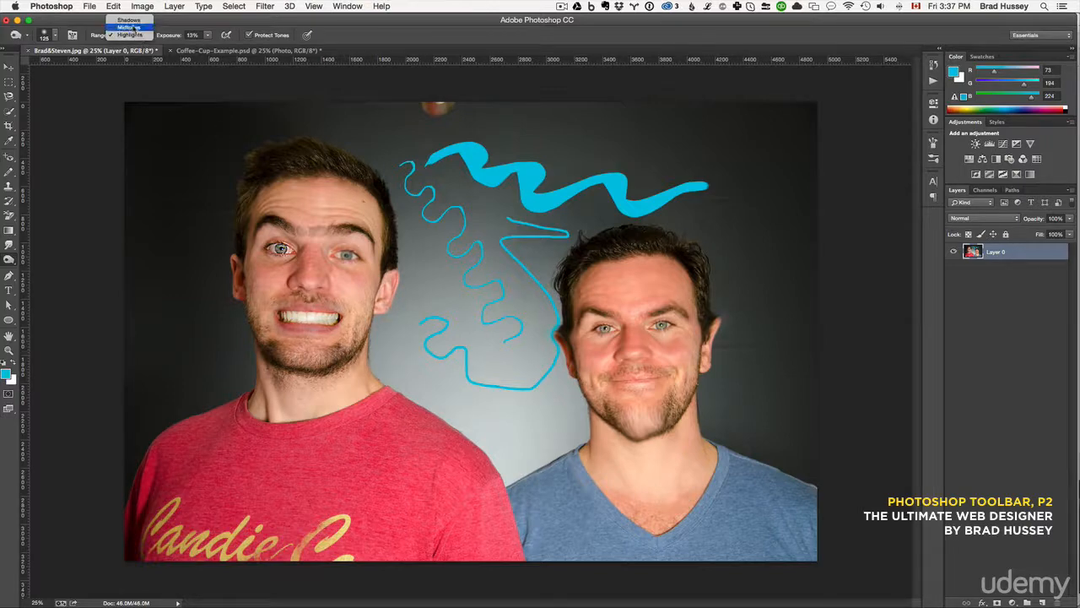
left_click(128, 28)
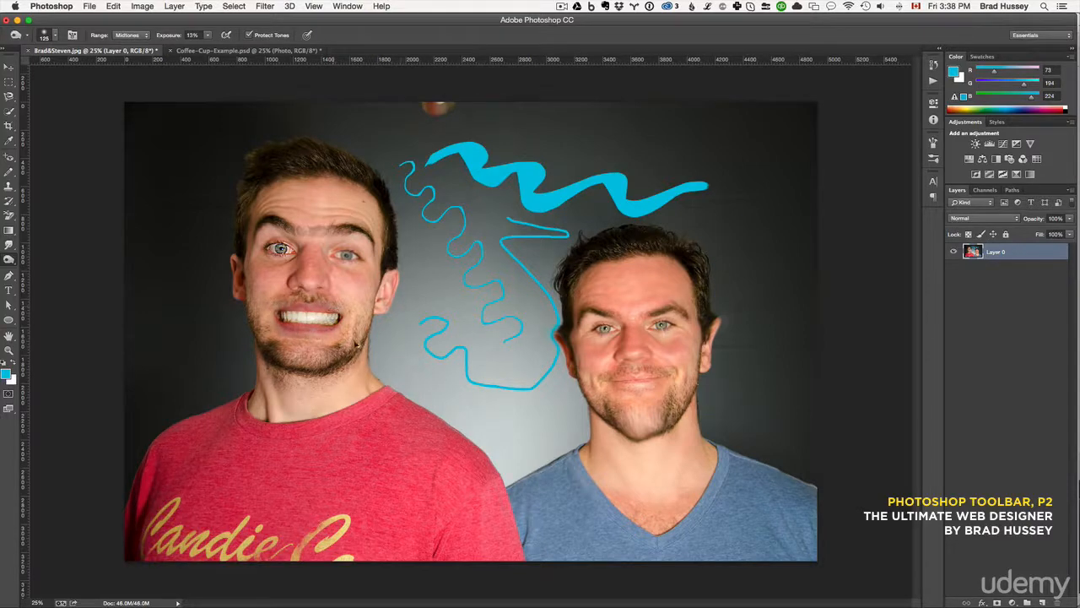
key("alt+super+z")
key("alt+super+z")
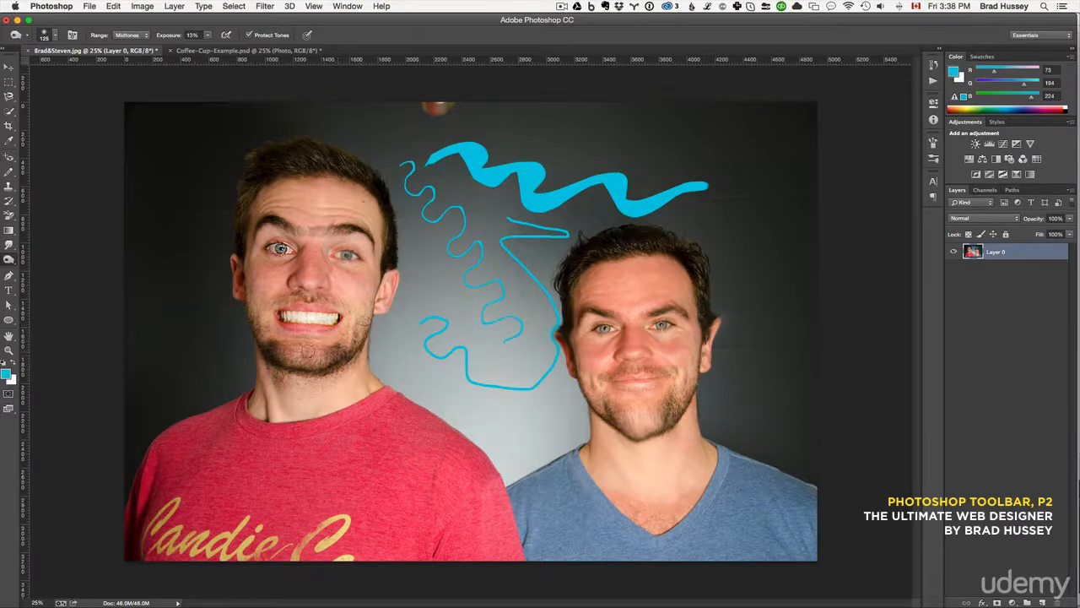
- Darken the taller man's beard with the Burn tool set to Highlights, toggling the last stroke off and on to compare
left_click(127, 36)
left_click(127, 45)
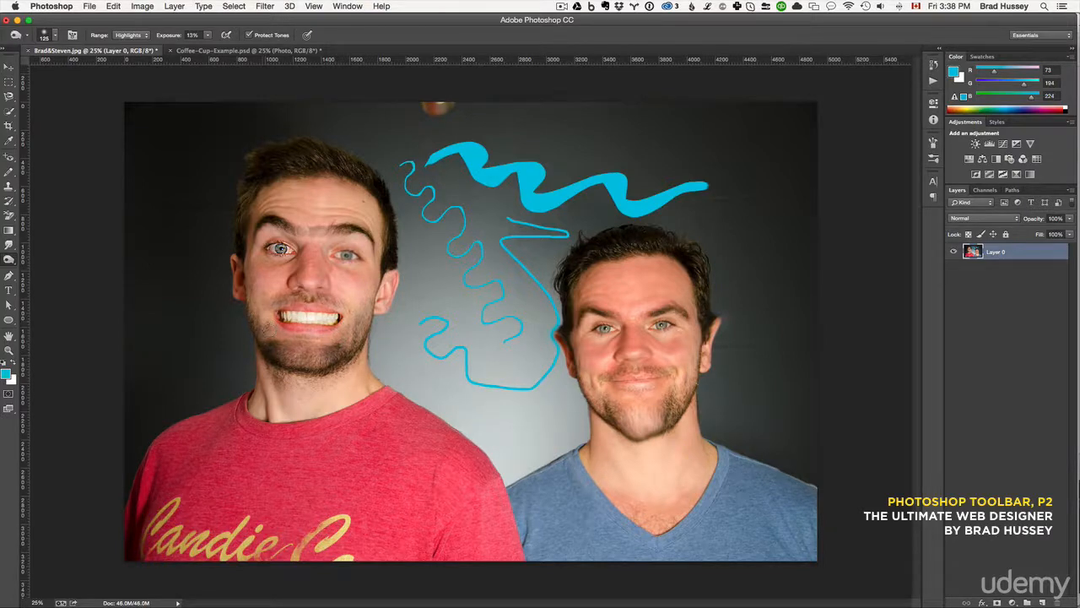
key("super+z")
key("super+z")
key("super+z")
key("super+z")
- Desaturate the taller man's teeth with the Sponge tool at 32% flow, adjusting the brush size to fit them
left_click(10, 259)
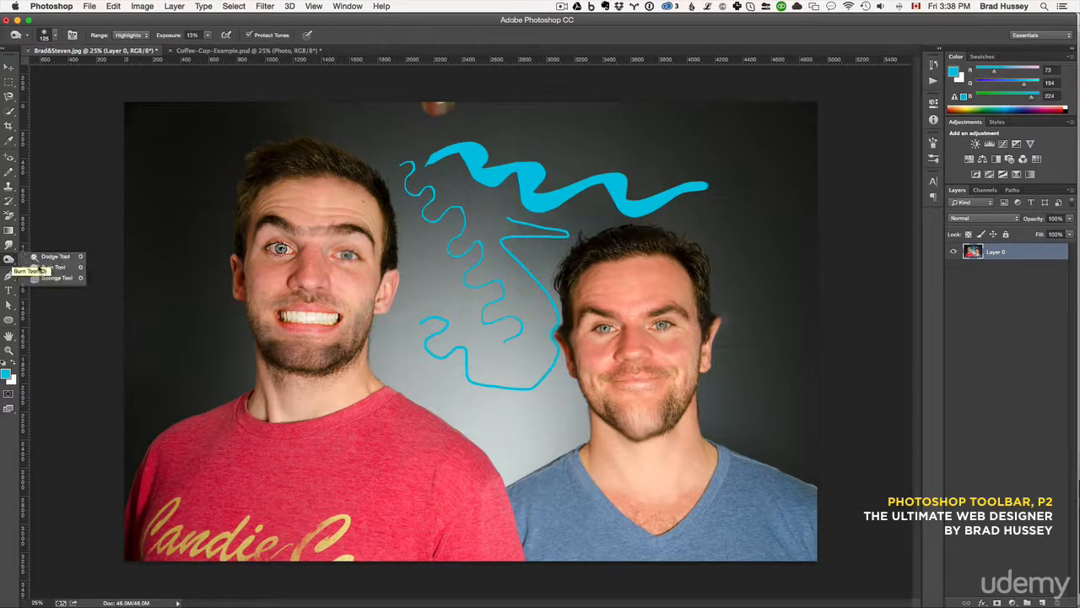
left_click(53, 278)
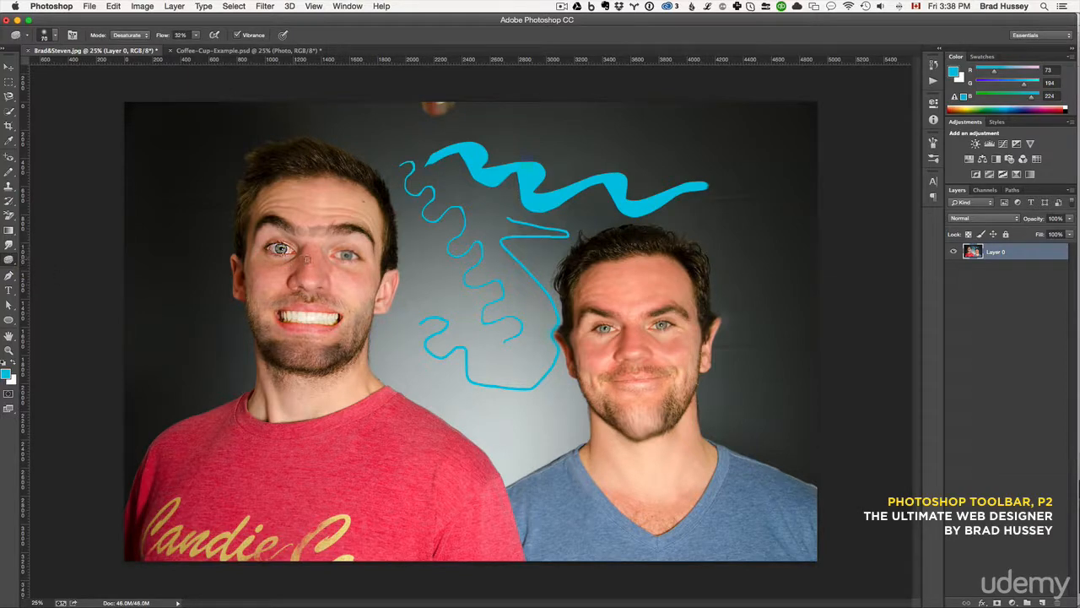
key("bracketright")
key("bracketright")
key("bracketright")
key("bracketright")
key("bracketright")
key("bracketright")
key("super+z")
key("bracketleft")
key("bracketleft")
key("bracketleft")
mouse_move(302, 321)
left_mouse_down()
mouse_move(313, 320)
mouse_move(298, 318)
mouse_move(308, 310)
left_mouse_up()
left_click_drag(317, 317, 305, 317)
- Trace a curved Pen tool path from the taller man's shoulder around his head and back across his shirt
left_click(8, 260)
left_click(7, 275)
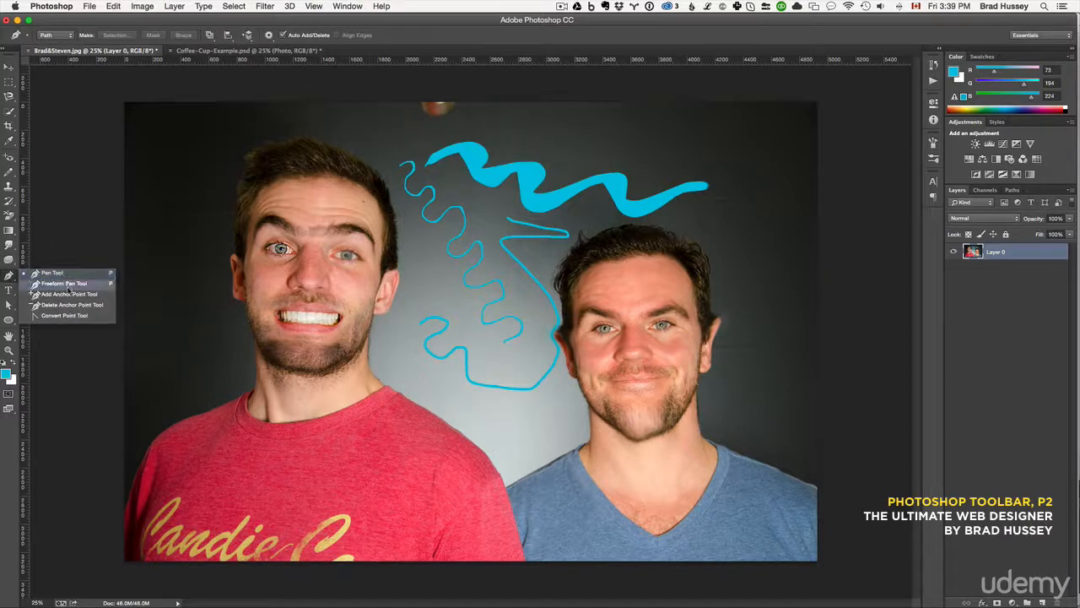
left_click(56, 275)
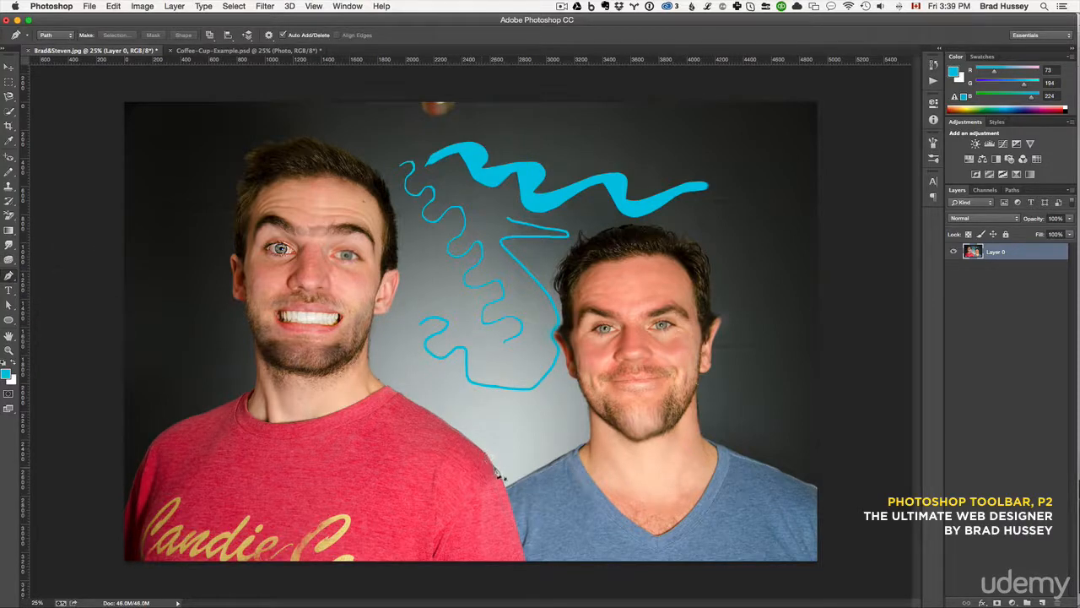
left_click_drag(494, 467, 470, 423)
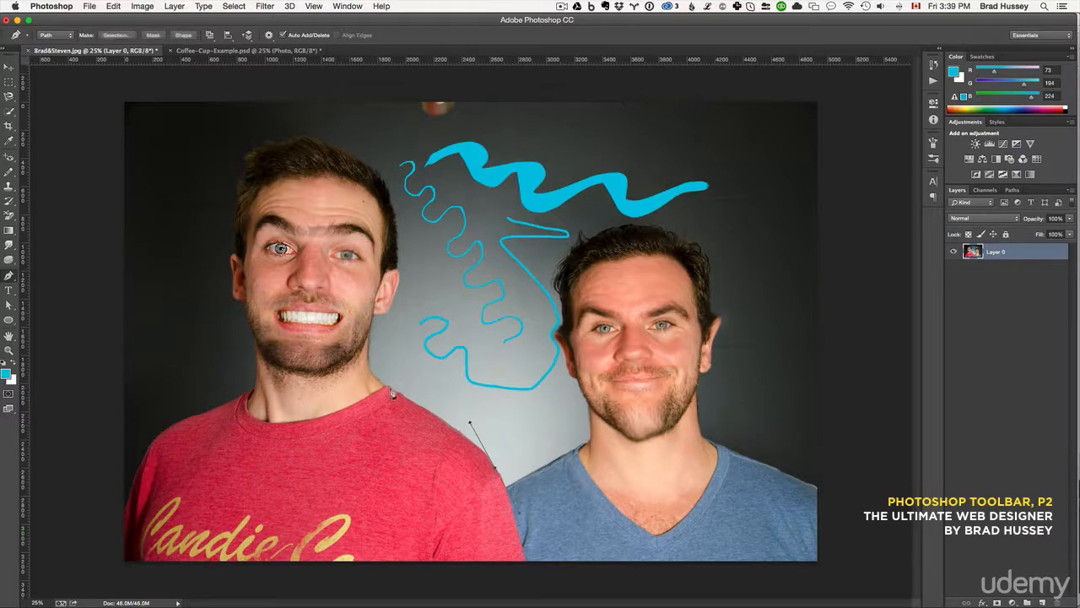
left_click_drag(389, 388, 355, 364)
left_click_drag(375, 314, 375, 311)
left_click_drag(398, 268, 400, 218)
left_click_drag(376, 173, 243, 159)
left_click_drag(238, 196, 236, 264)
left_click_drag(246, 303, 282, 309)
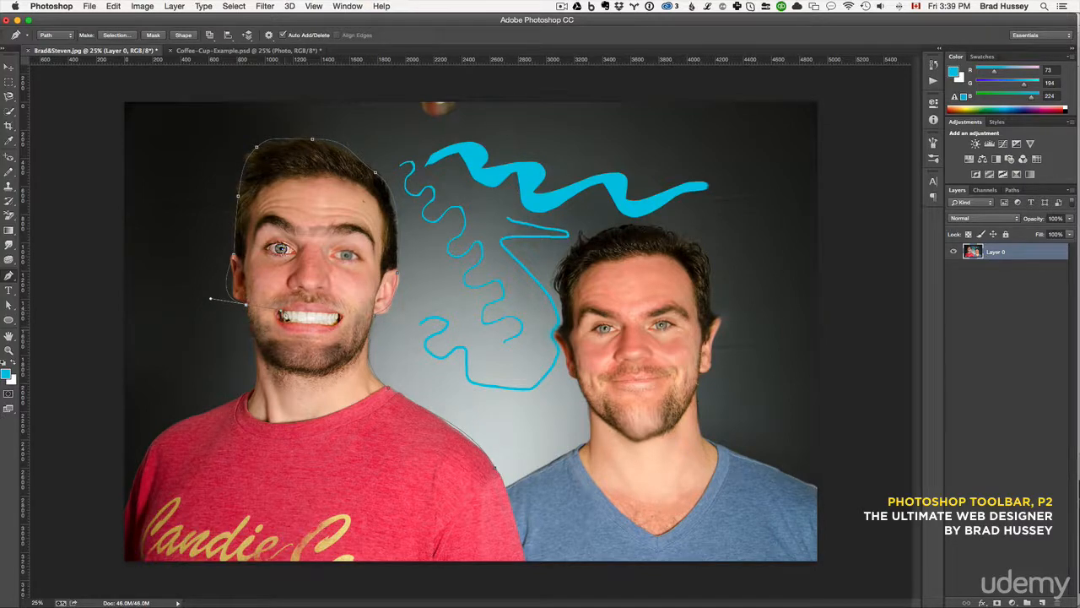
left_click_drag(256, 344, 183, 416)
left_click(216, 503)
left_click_drag(299, 520, 308, 520)
- Convert the path around the taller man into a selection, and deselect it
right_click(365, 436)
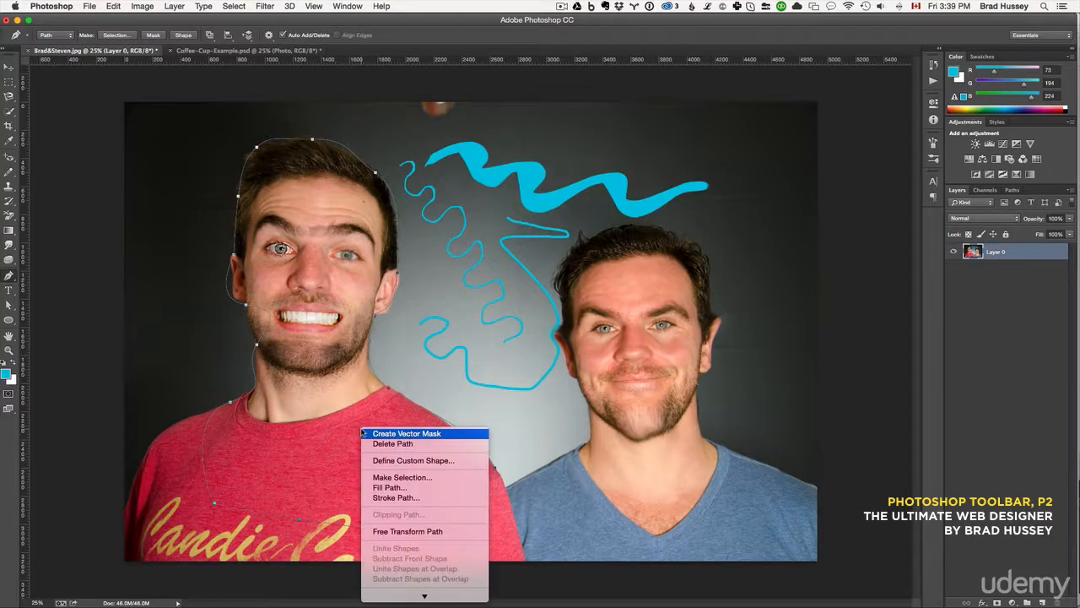
left_click(417, 478)
left_click(600, 249)
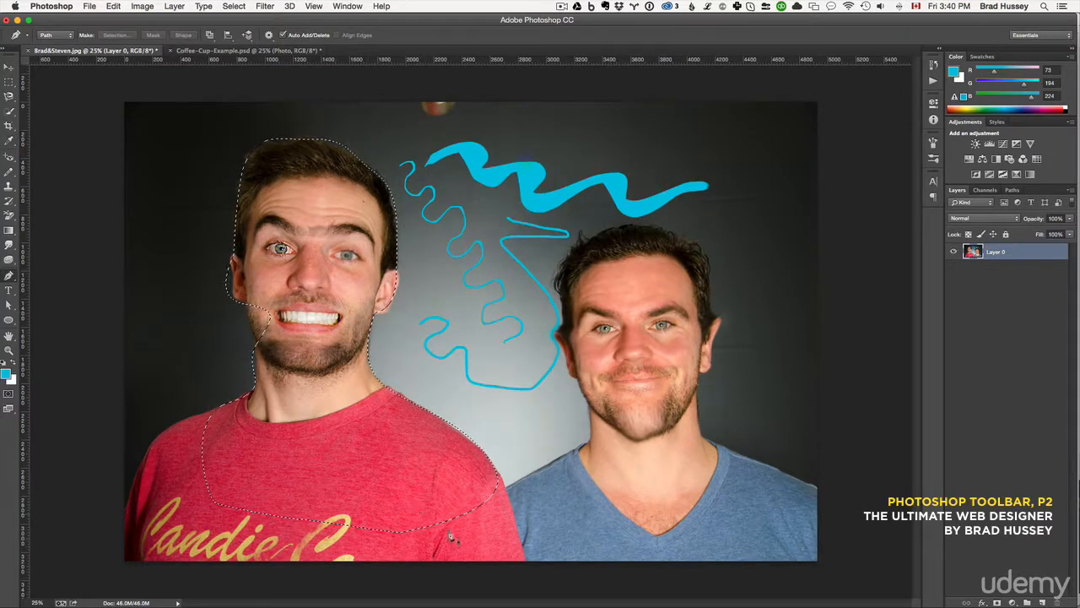
key("ctrl+d")
- Switch to Coffee-Cup-Example.psd and add the horizontal text "a coffee cup." between the black caption and the cup's rim
left_click(9, 291)
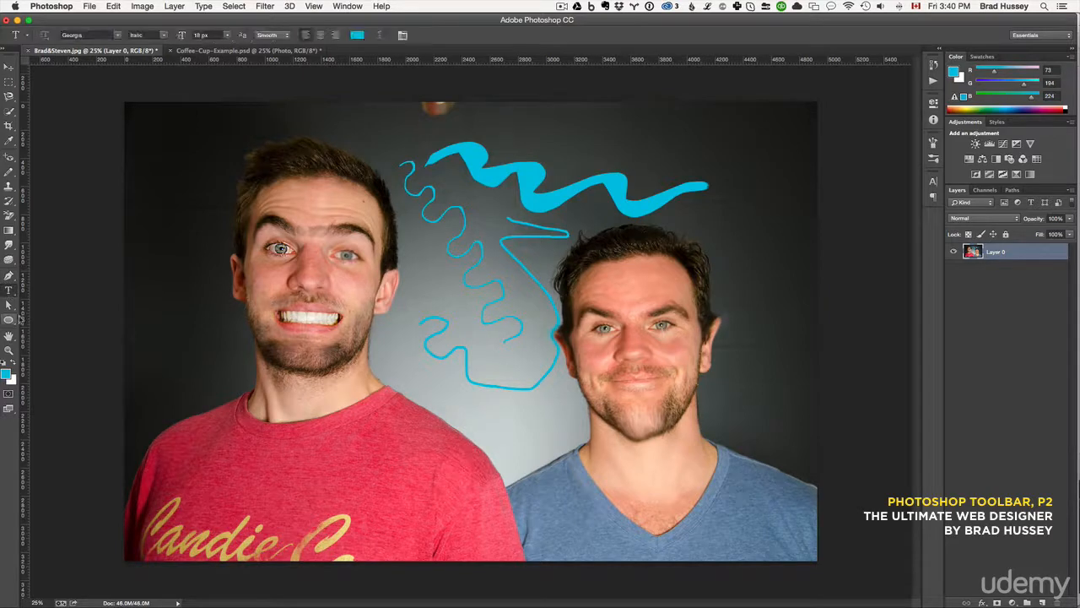
left_click(225, 52)
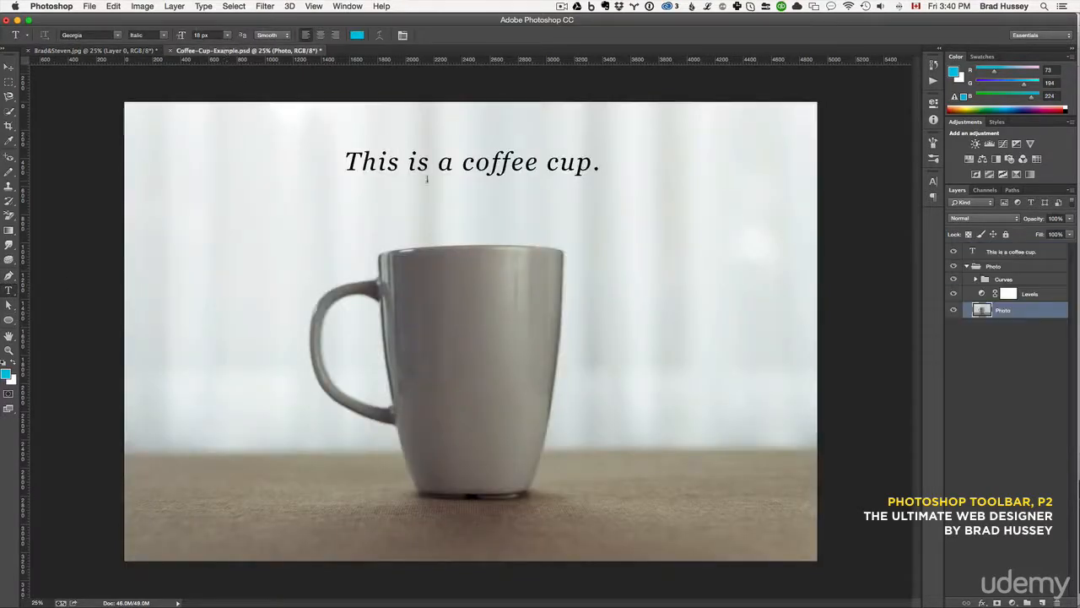
left_click(12, 292)
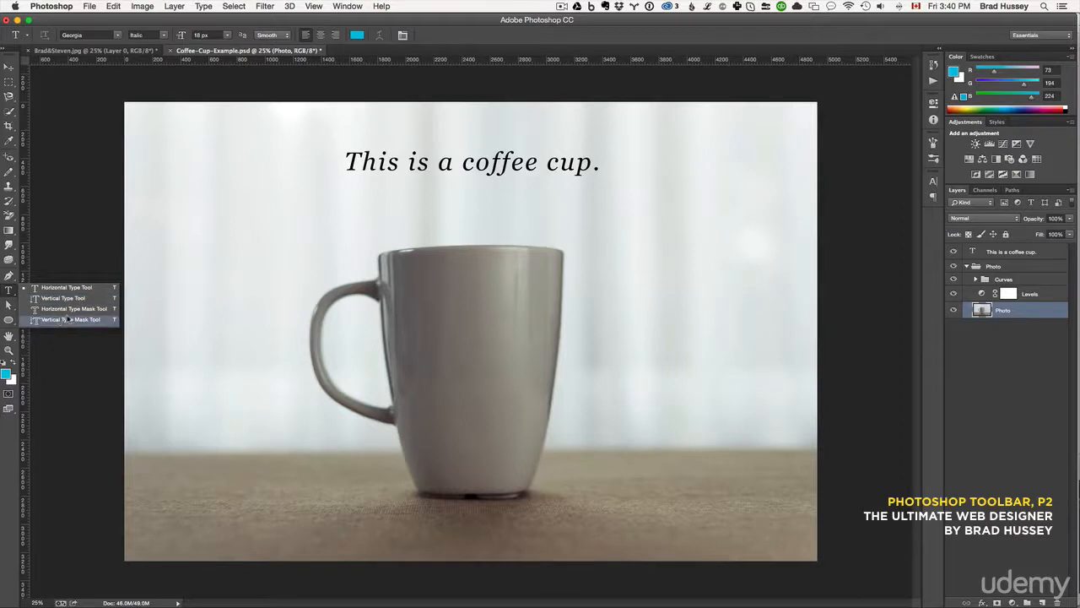
left_click(75, 290)
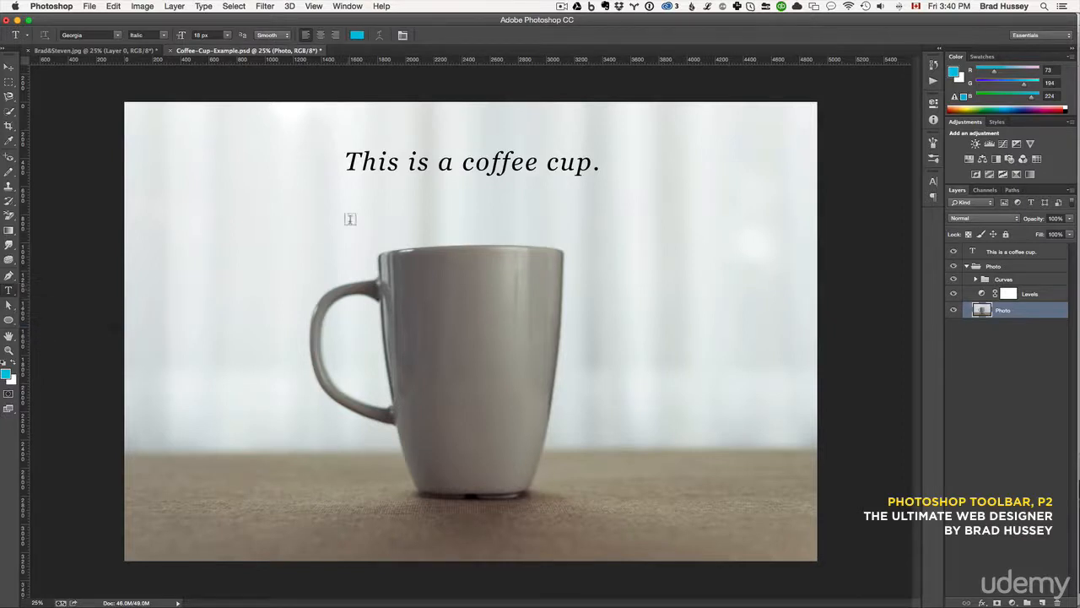
left_click(387, 206)
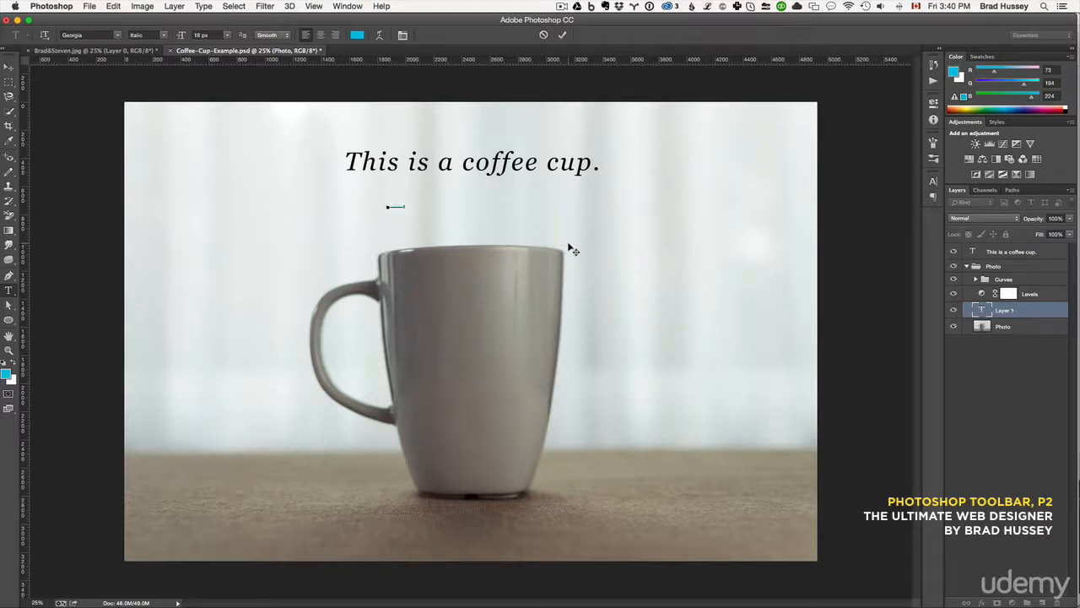
key("super+Return")
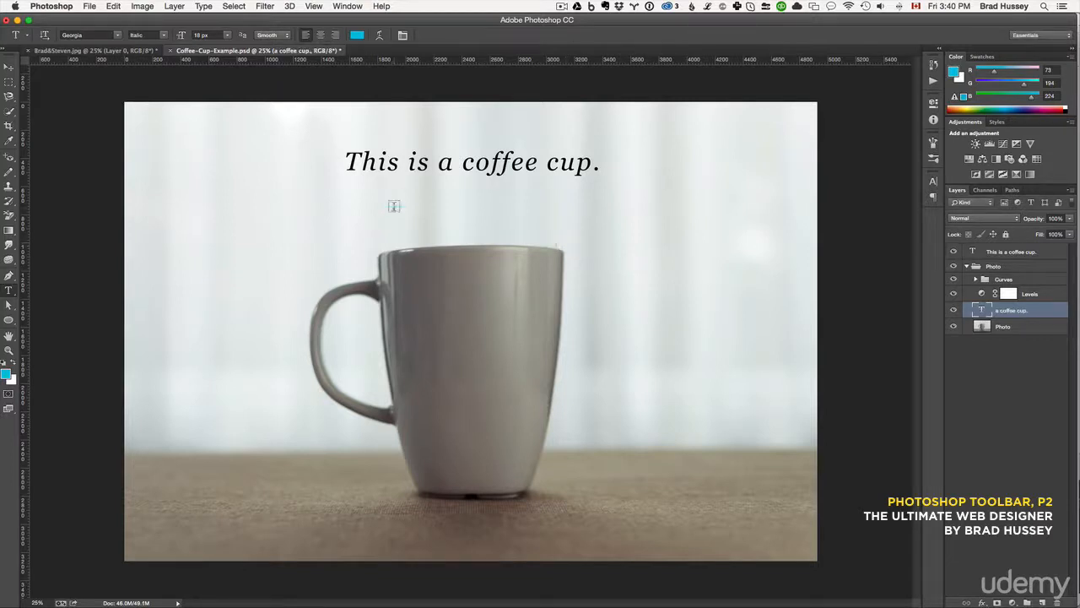
- Discard the stray empty text layer and set the cyan "a coffee cup." text to 60 px
left_click(394, 206)
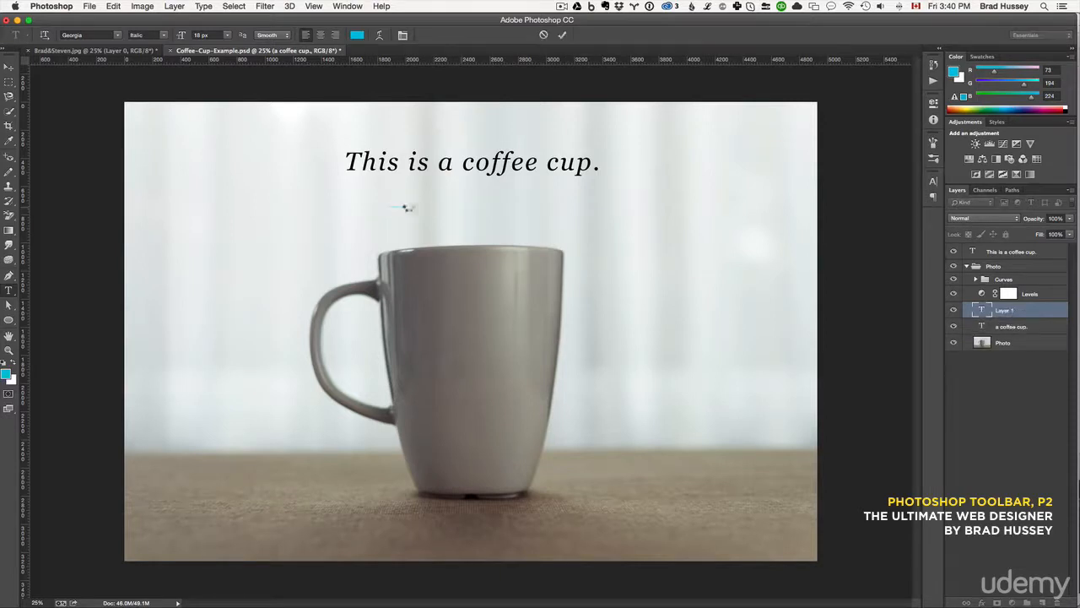
left_click(395, 205)
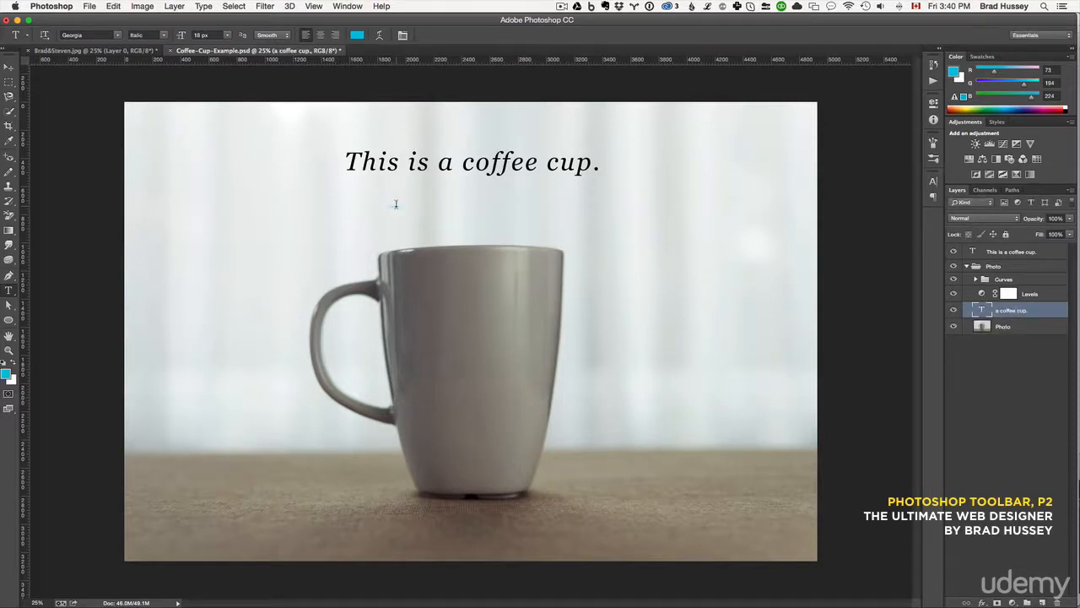
left_click(227, 35)
left_click(212, 145)
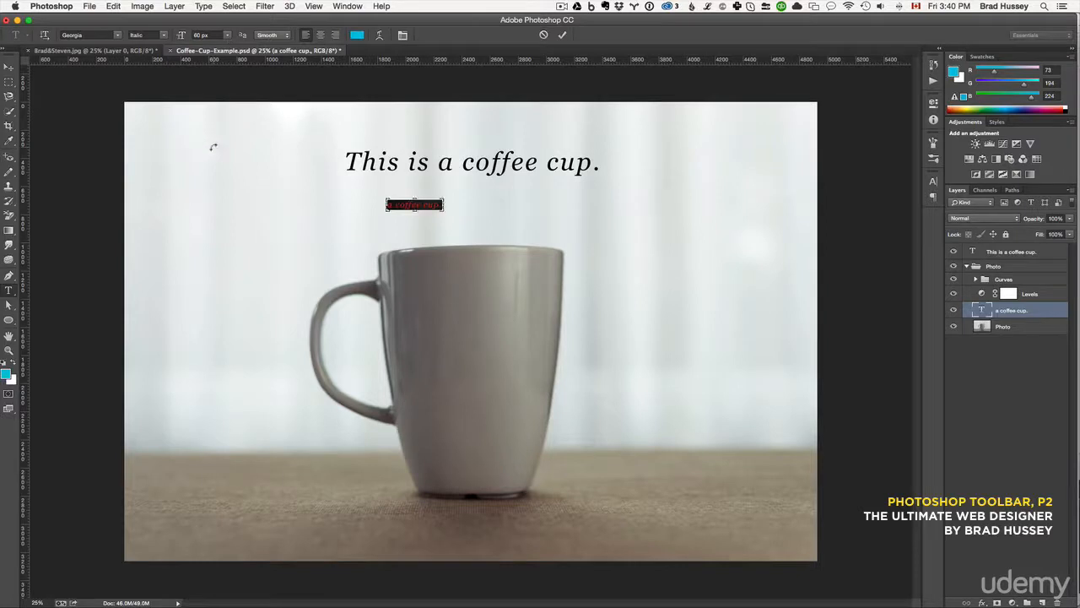
key("ctrl+Return")
- Try scaling the cyan "a coffee cup." text to about 376% with Free Transform, and undo it
key("ctrl+t")
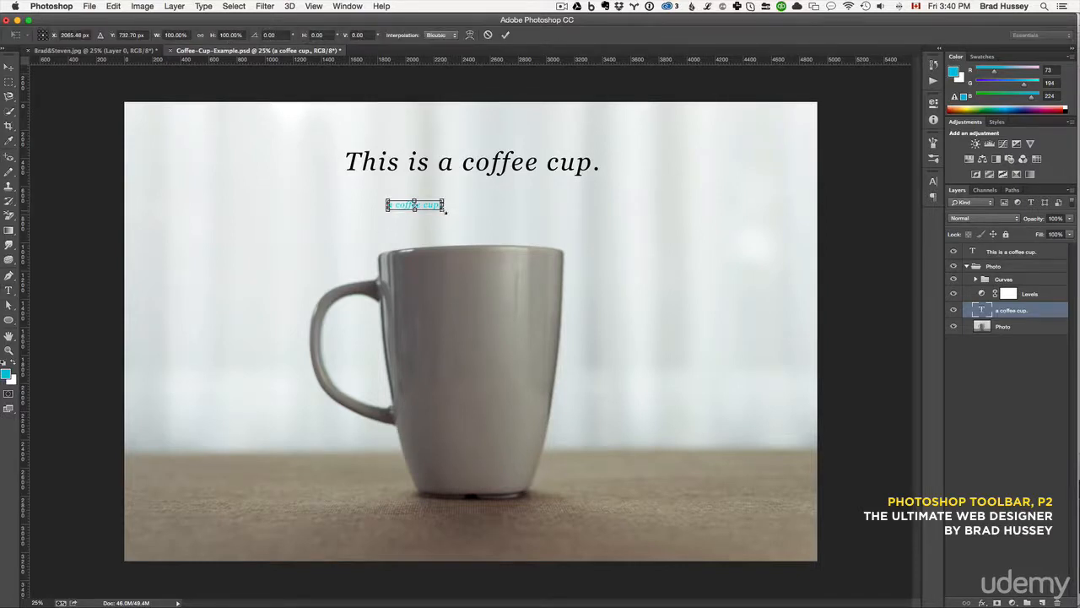
left_click_drag(445, 211, 593, 277)
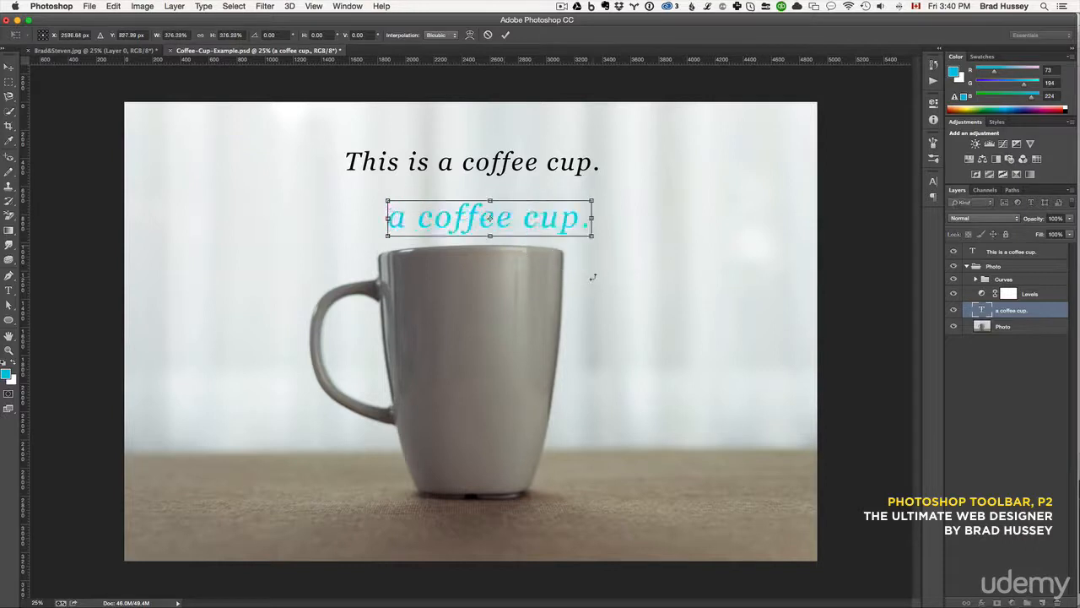
key("Return")
key("ctrl+z")
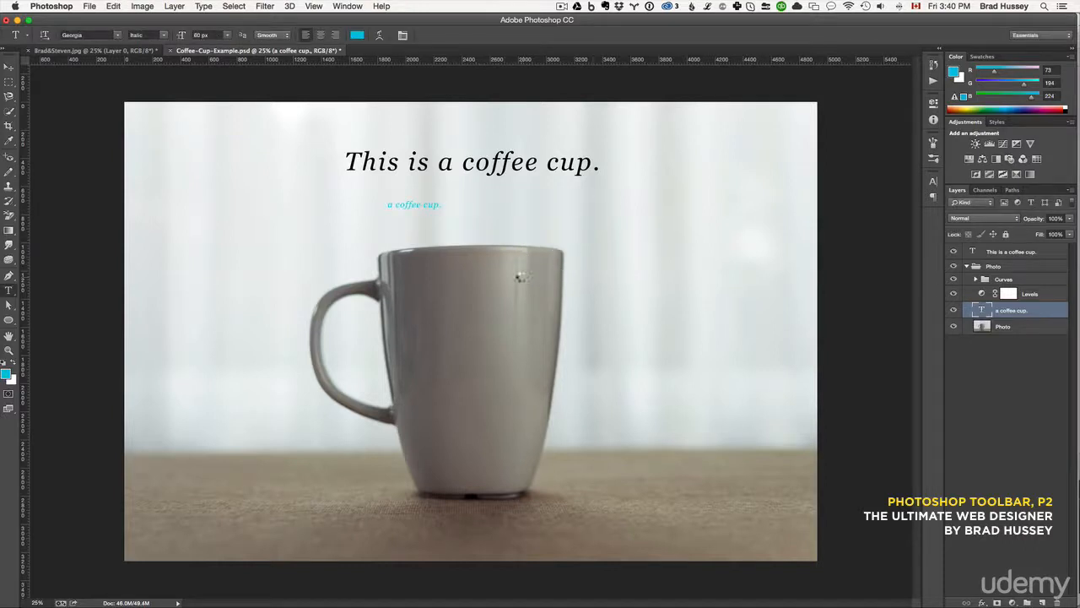
- Enlarge the cyan text proportionally to about 280 px with Free Transform and move it directly beneath the black caption
key("ctrl+t")
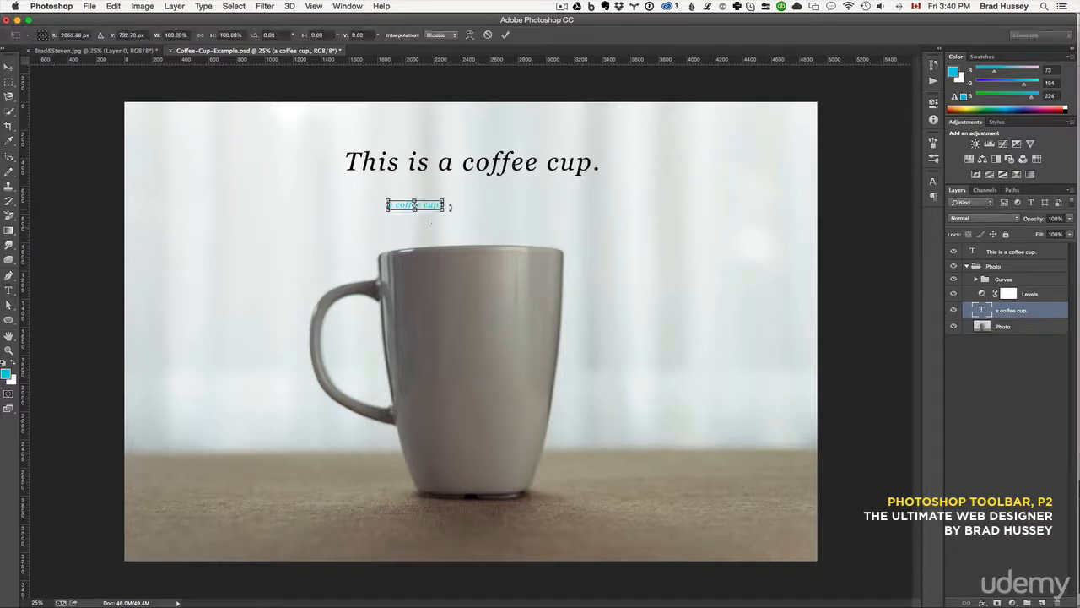
left_click_drag(448, 214, 628, 313)
key("Return")
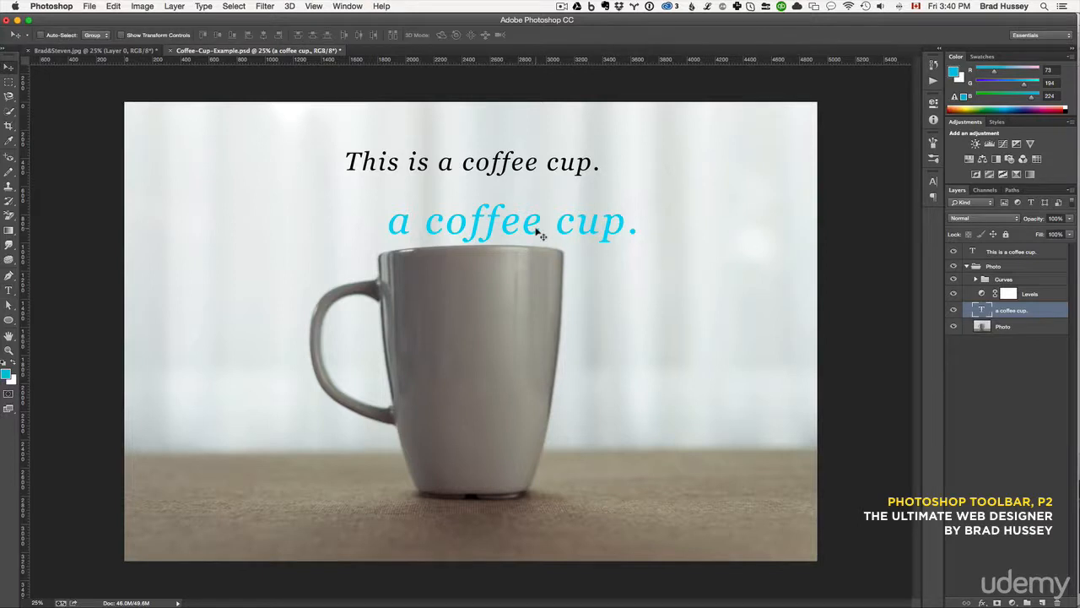
left_click_drag(533, 229, 486, 218)
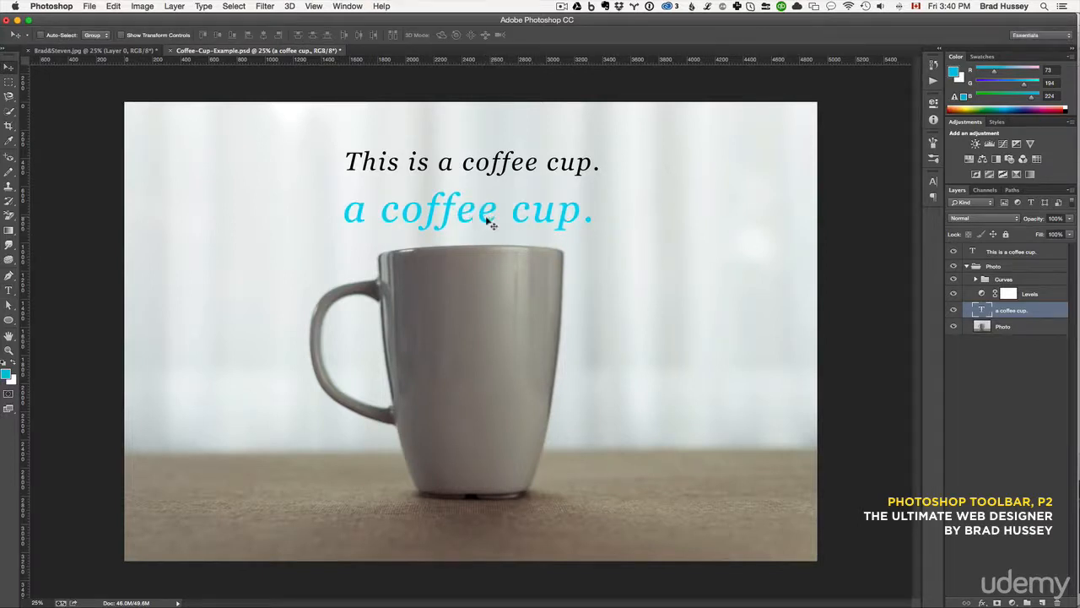
- Change the font of the cyan "a coffee cup." text to Goudy Bookletter 1911
key("t")
left_click(460, 209)
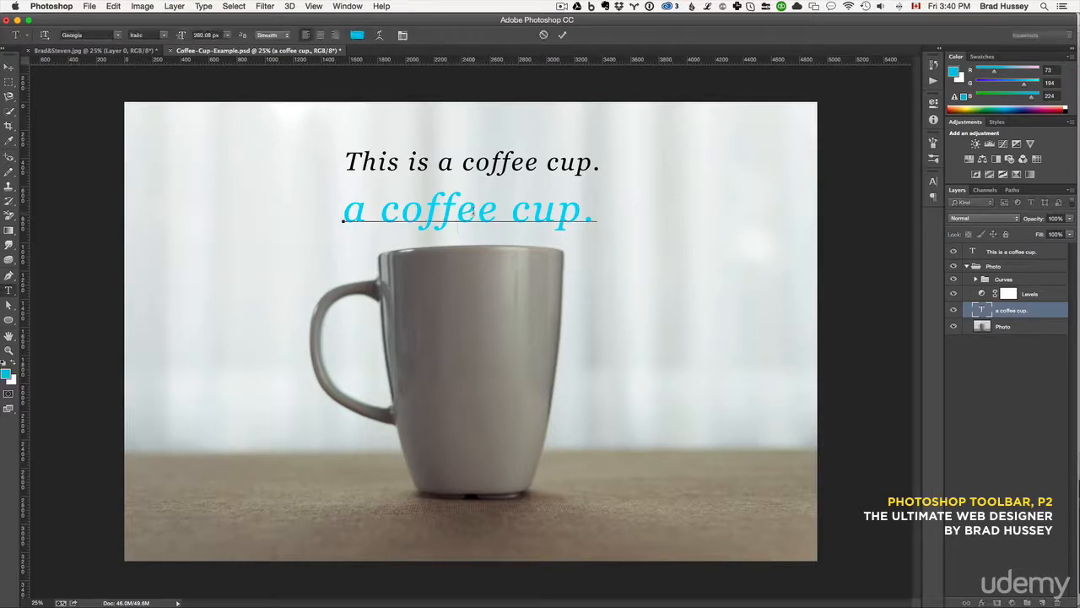
key("ctrl+a")
key("Escape")
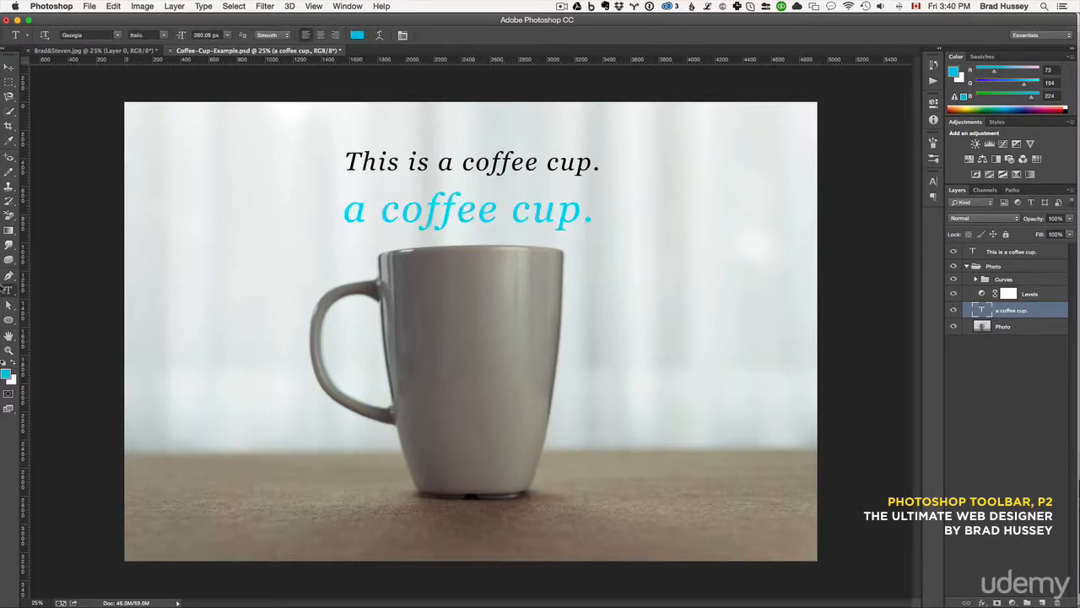
left_click(118, 37)
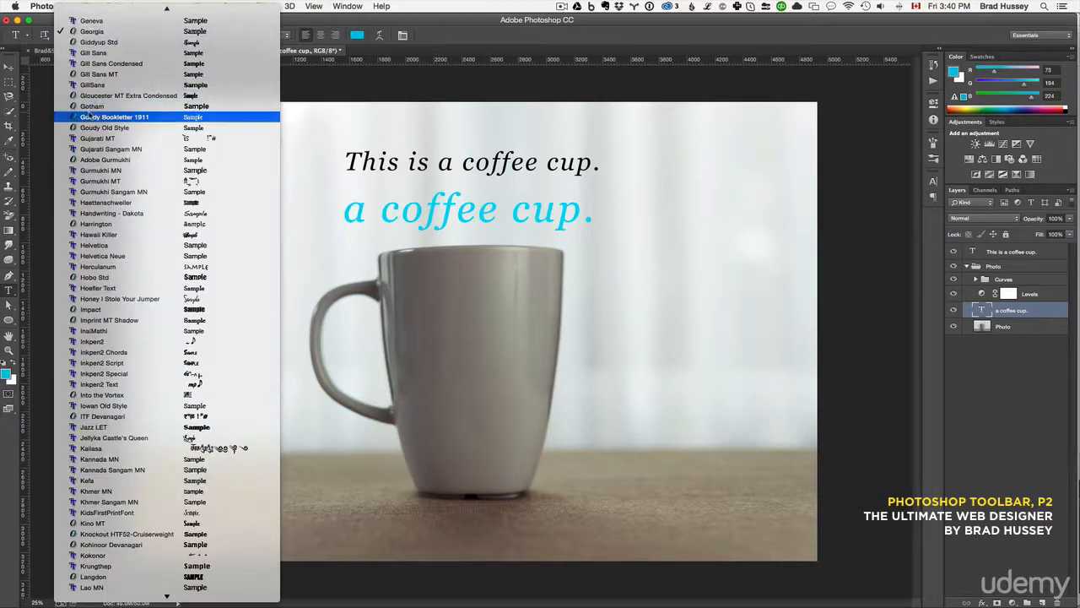
left_click(101, 117)
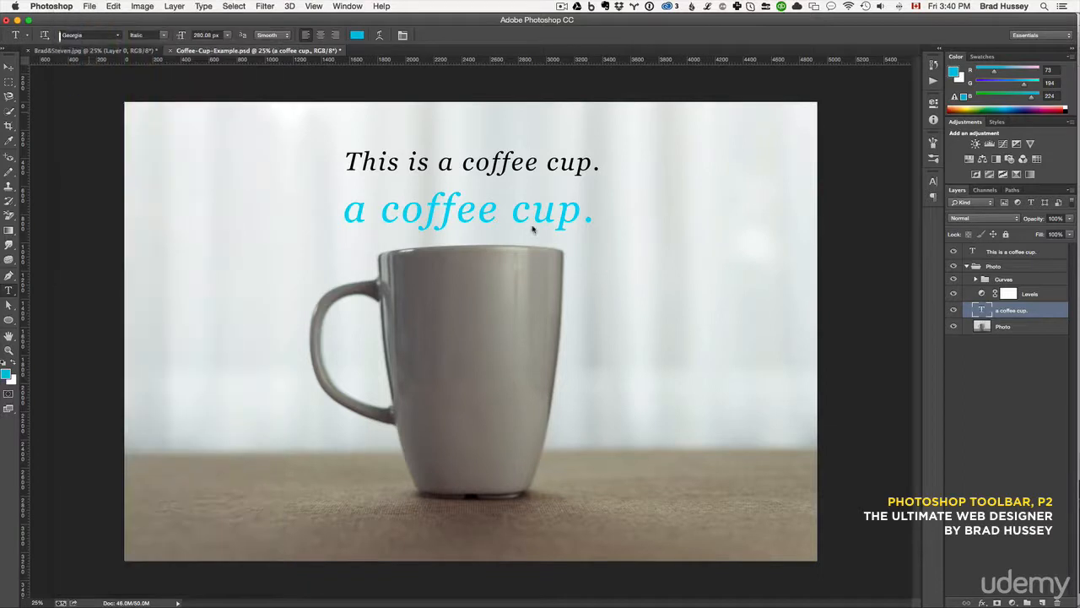
left_click(227, 34)
left_click(295, 38)
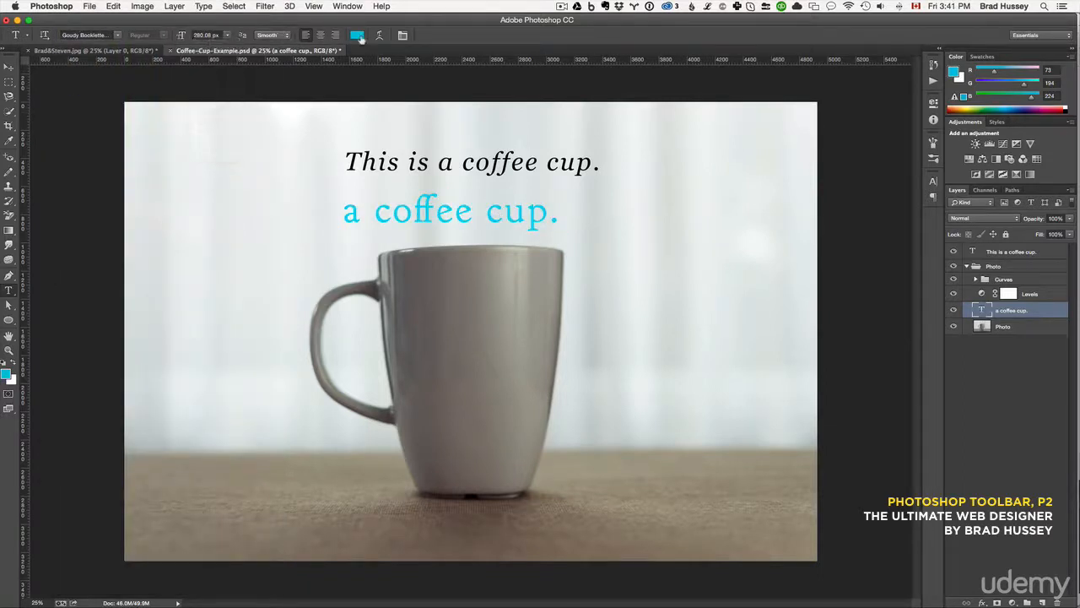
- Recolour the "a coffee cup." text dark slate blue and centre it beneath the black caption
left_click(357, 35)
left_click(619, 326)
left_click(834, 232)
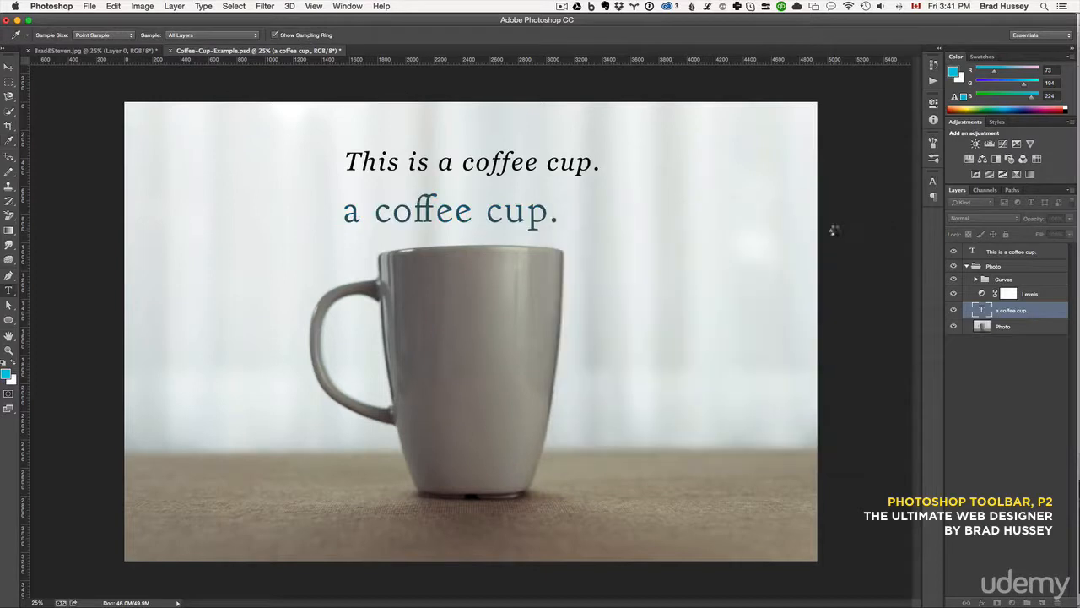
key("v")
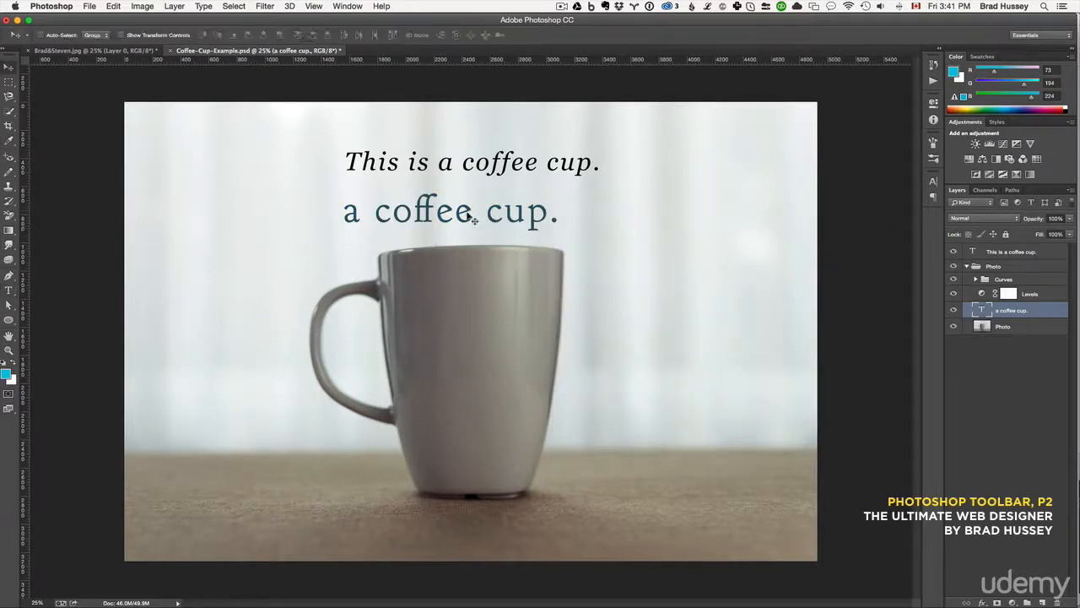
left_click_drag(491, 229, 506, 226)
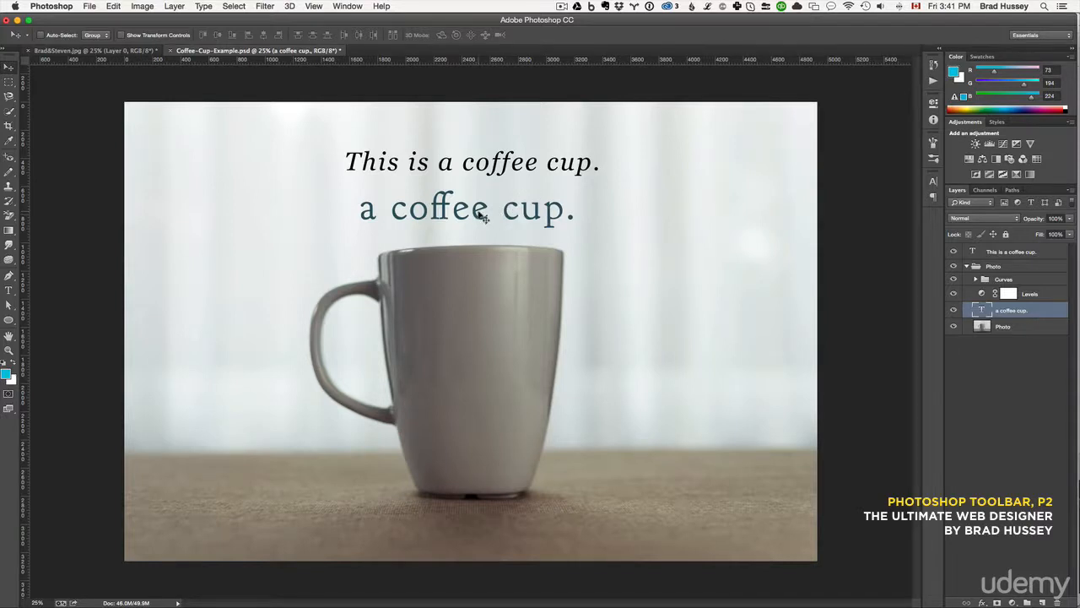
- Add the text "vertical text" with the Vertical Type tool in the empty area beside the cup's handle
left_click(8, 289)
left_click(50, 299)
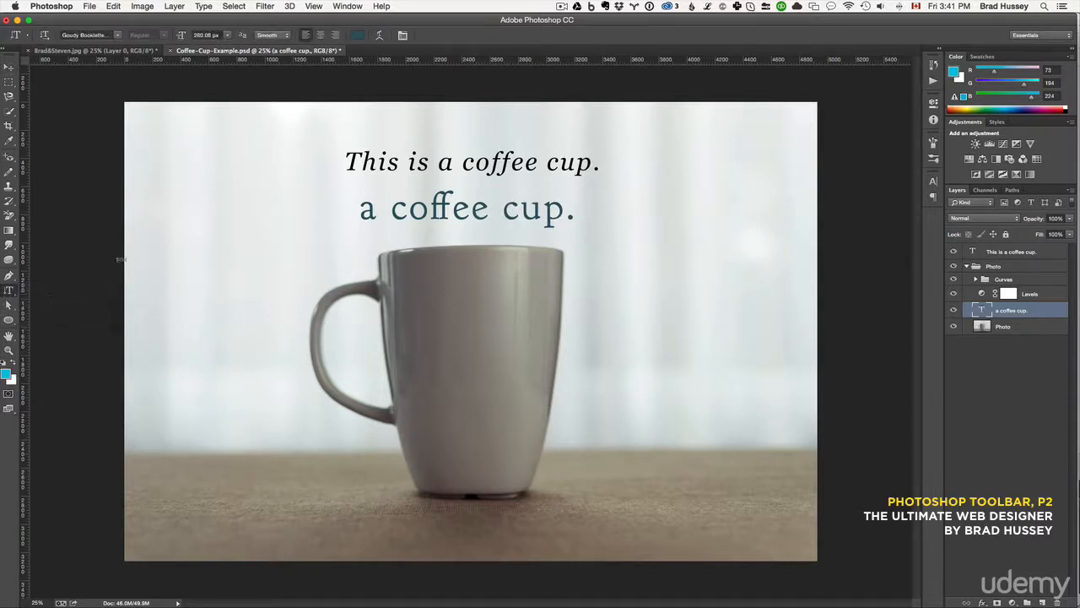
left_click(237, 223)
type("vertical")
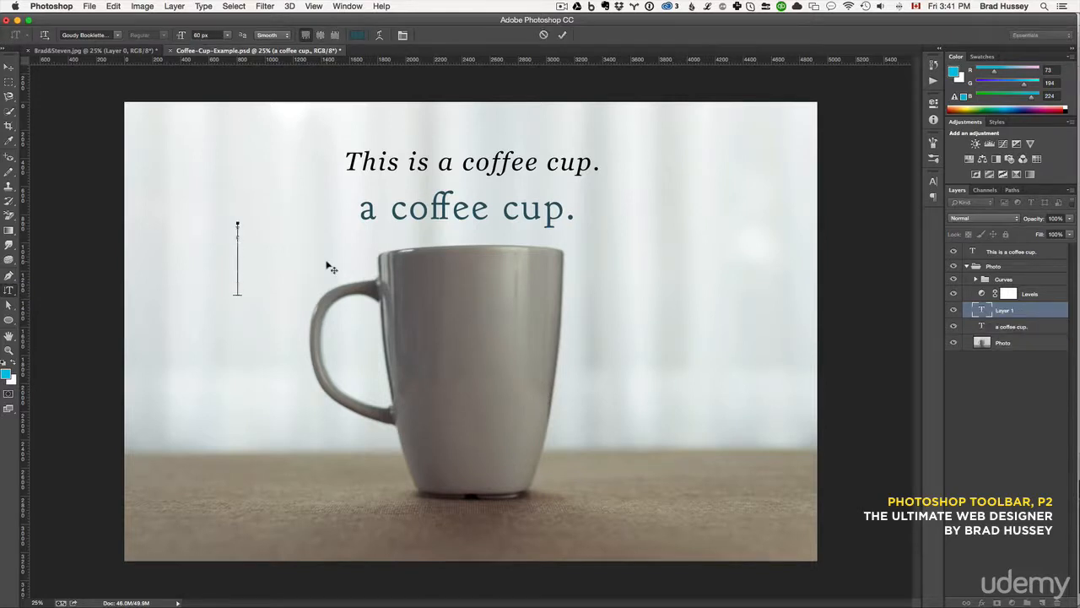
type(" text")
key("super+Return")
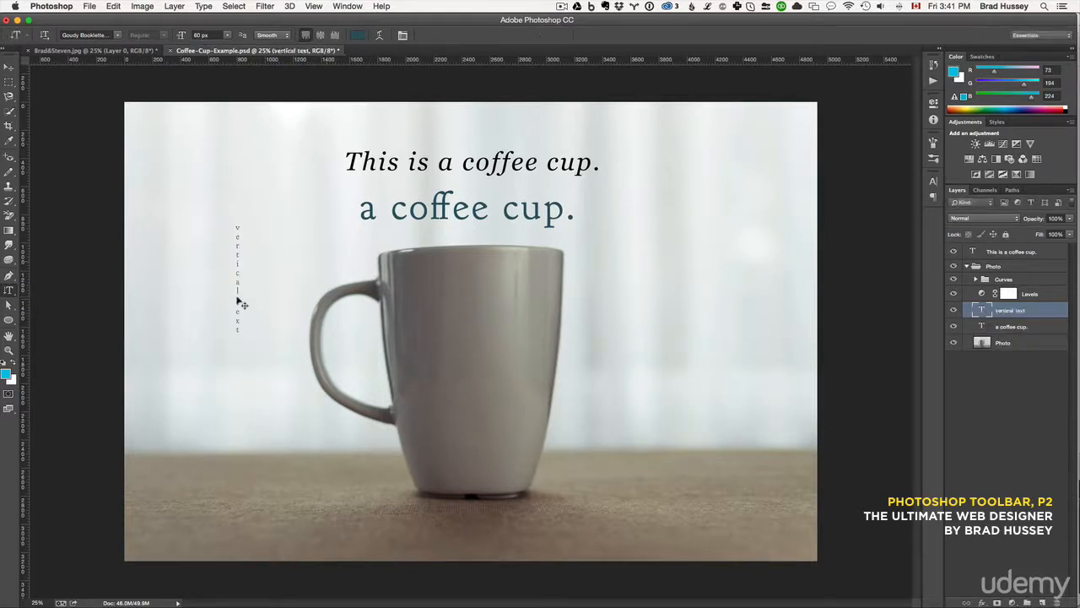
- Scale the vertical text to about 134% and move it up, slightly farther from the cup
key("super+t")
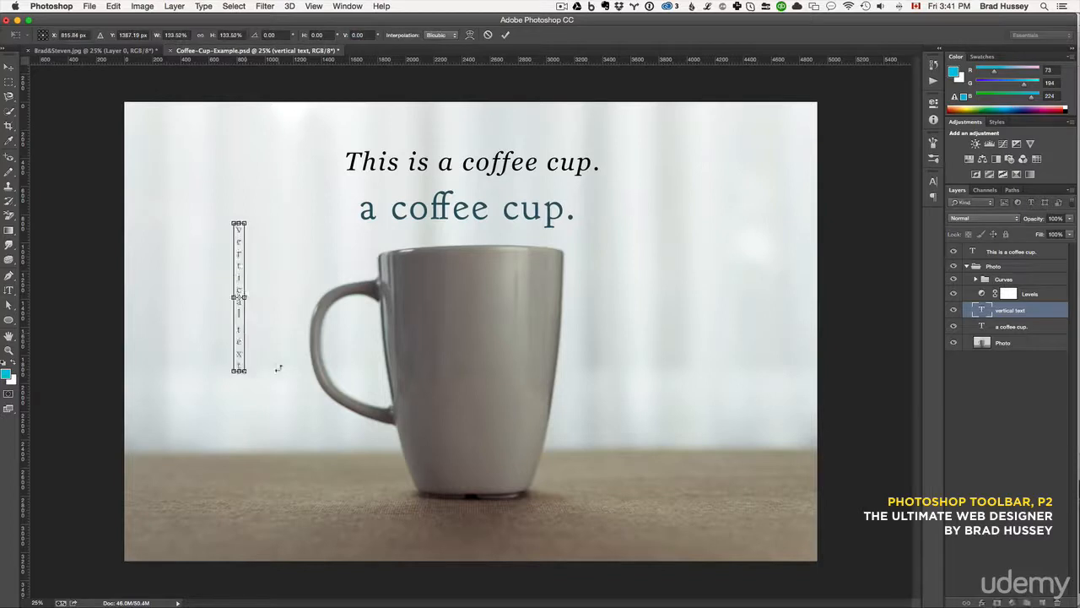
key("Return")
key("v")
left_click_drag(240, 336, 225, 287)
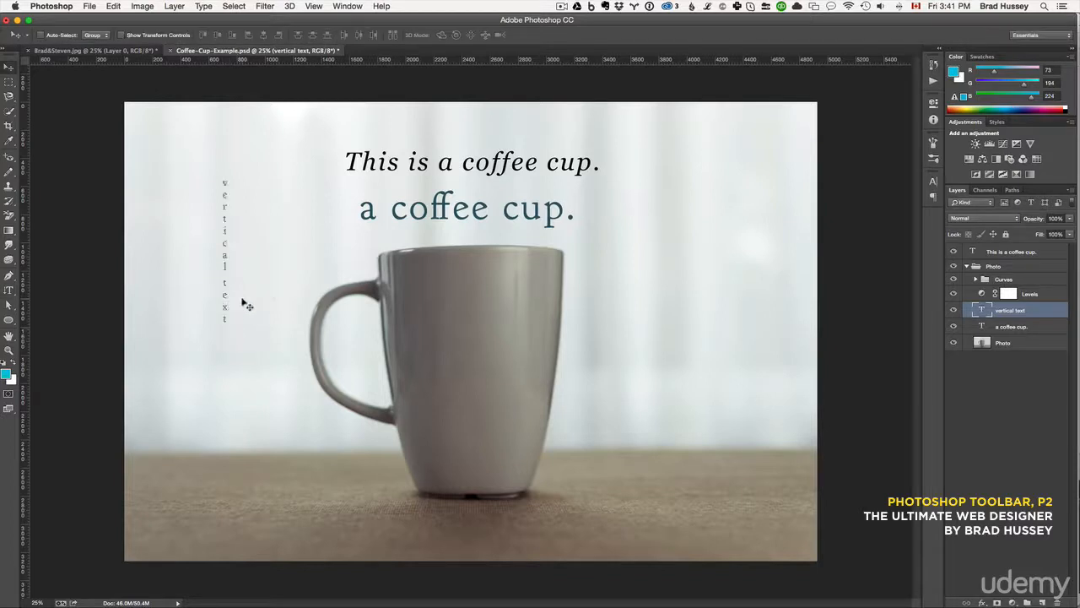
left_click(8, 289)
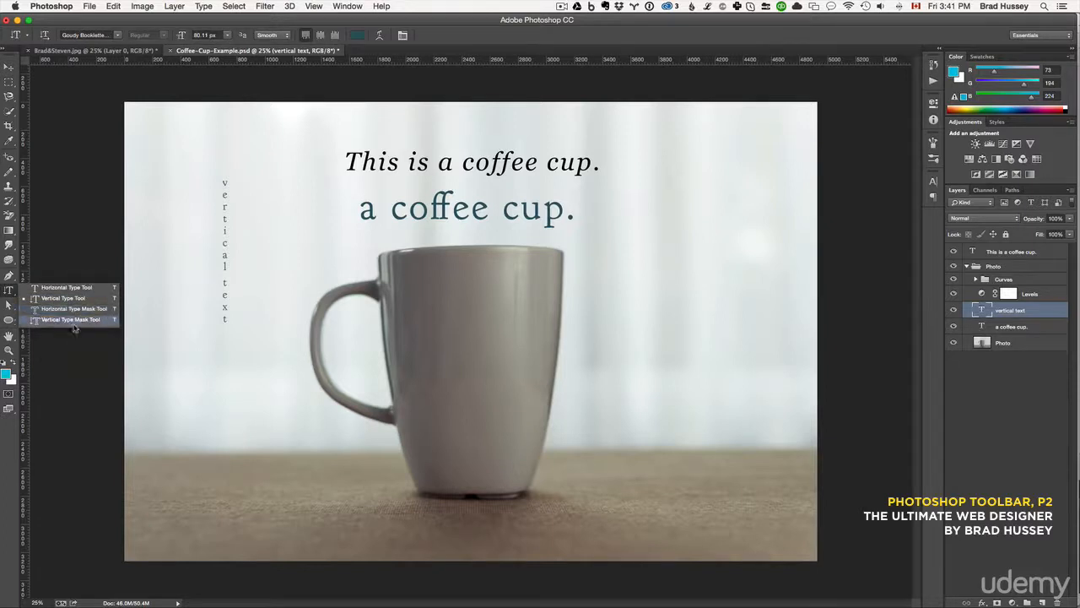
left_click(8, 303)
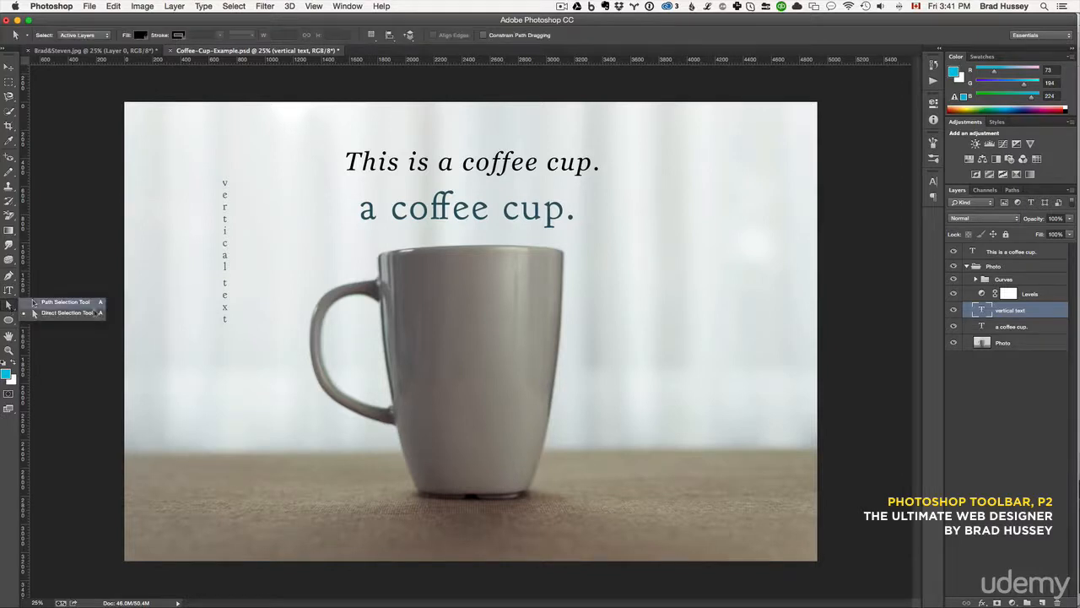
left_click(8, 308)
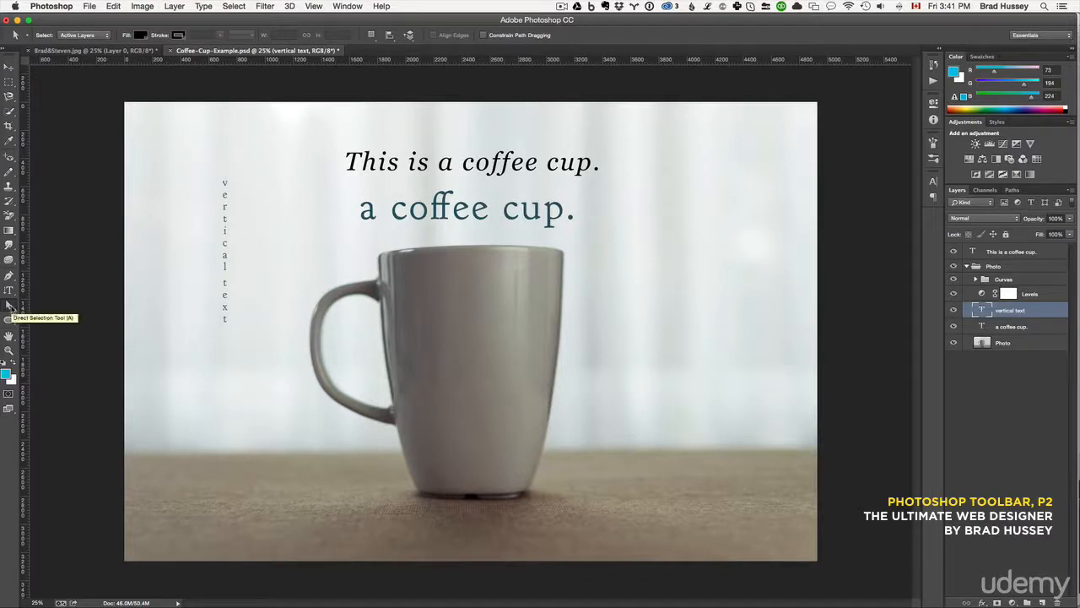
- Draw a rectangle about 1677 × 925 px with the Rectangle tool, from the cup's middle out over the background opposite the handle
left_click(9, 324)
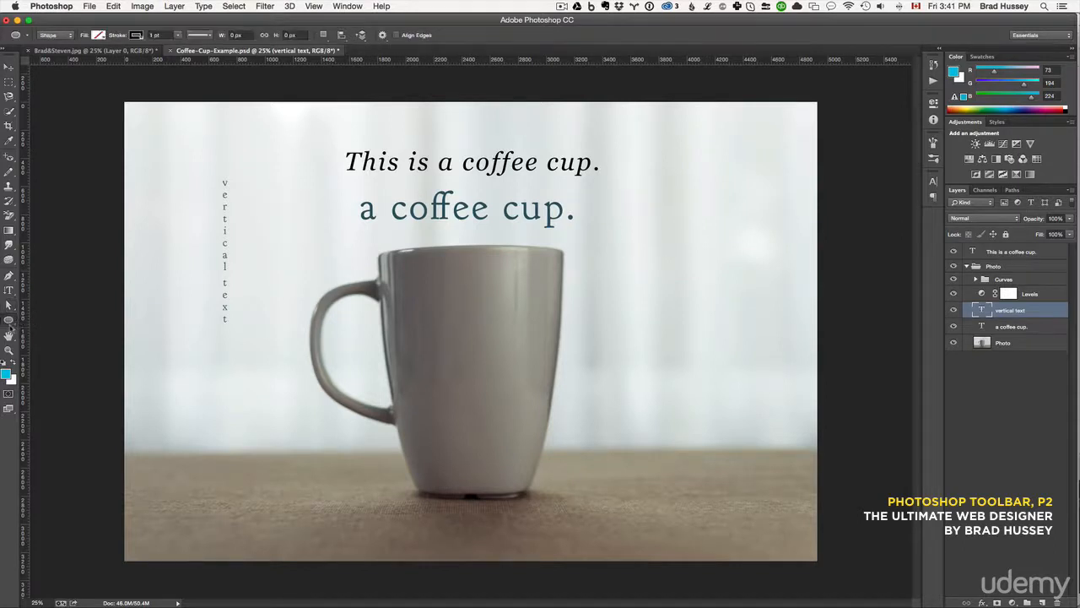
left_click(10, 327)
left_click(10, 323)
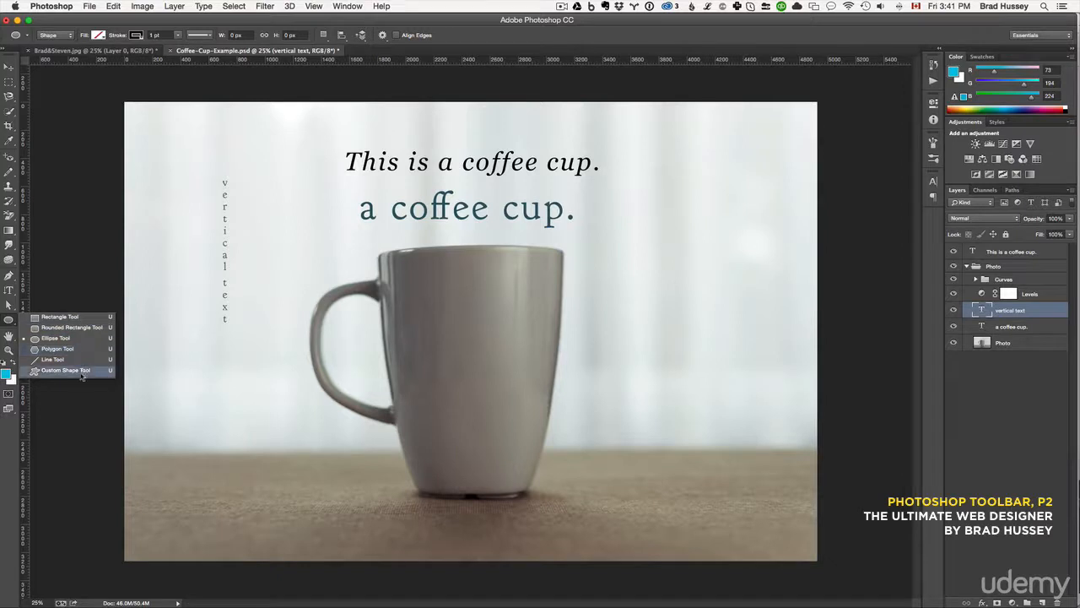
left_click(61, 317)
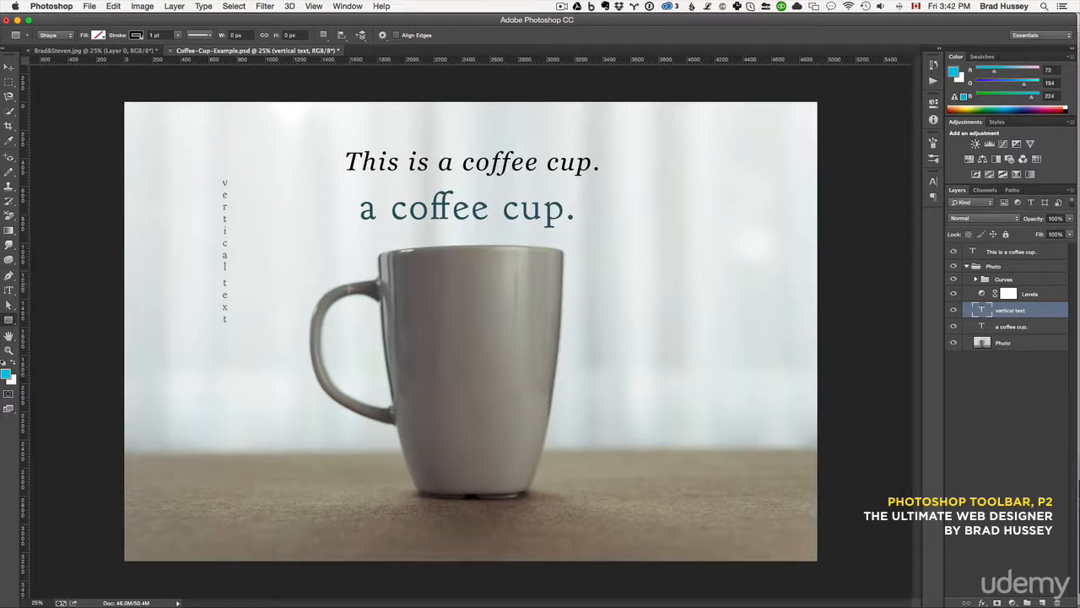
left_click_drag(477, 297, 714, 427)
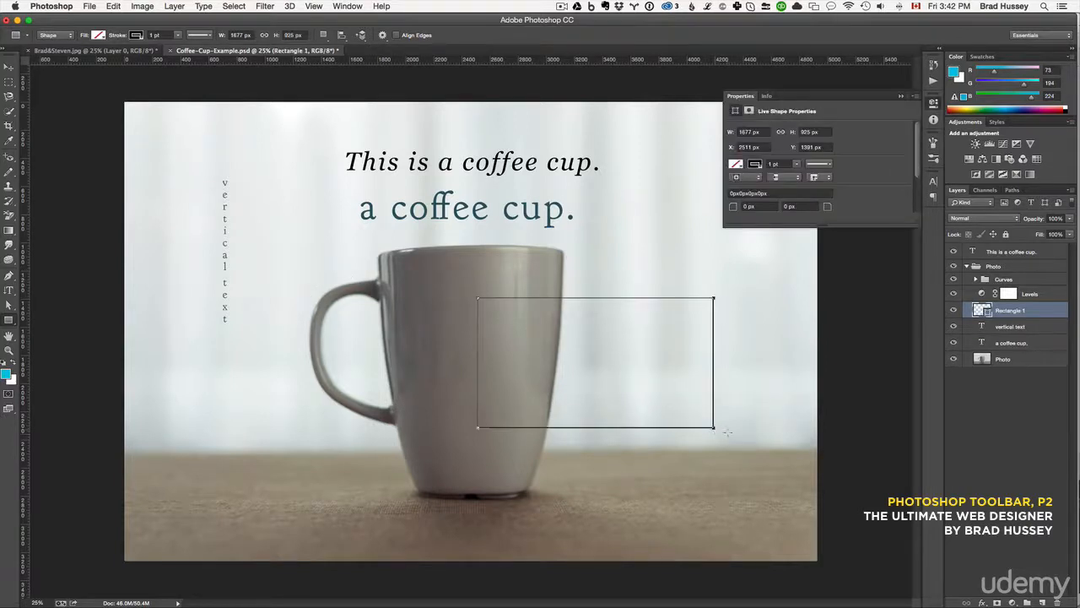
- Fill the rectangle over the cup with bright cyan and remove its stroke
left_click(99, 35)
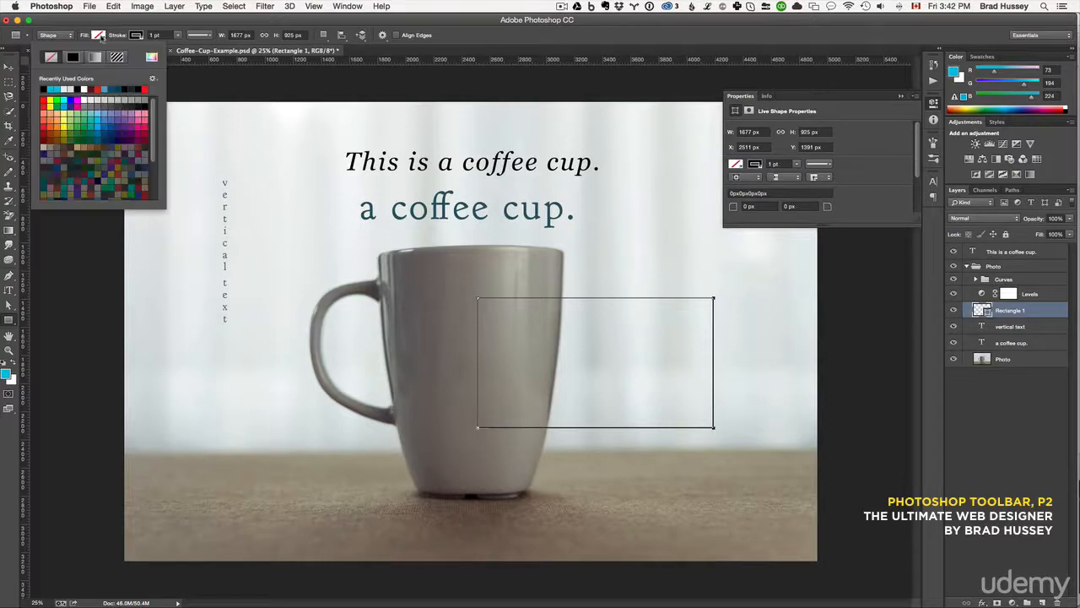
left_click(97, 122)
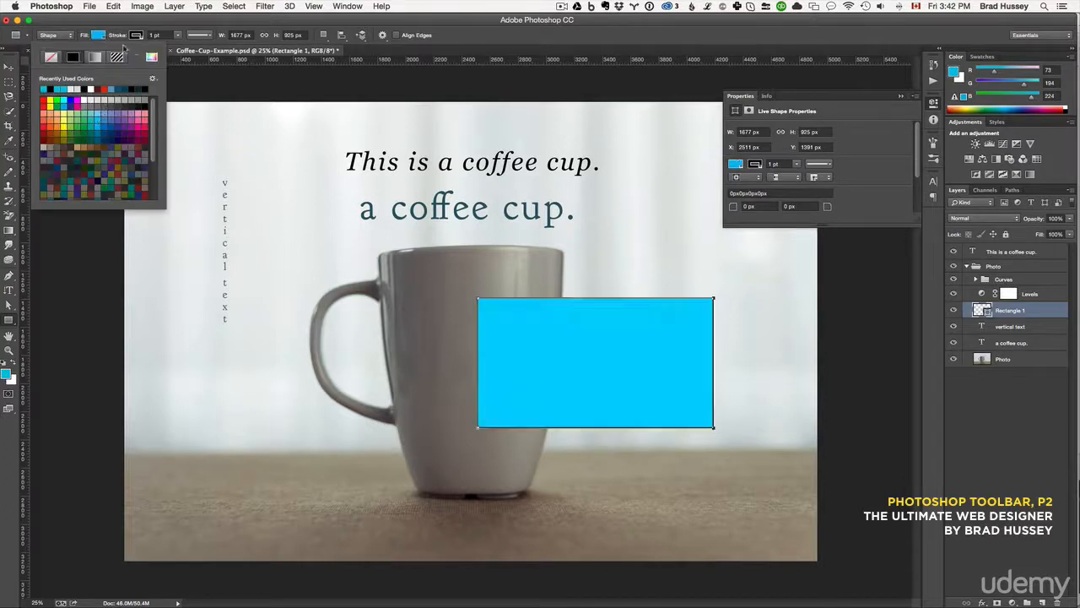
left_click(136, 36)
left_click(89, 58)
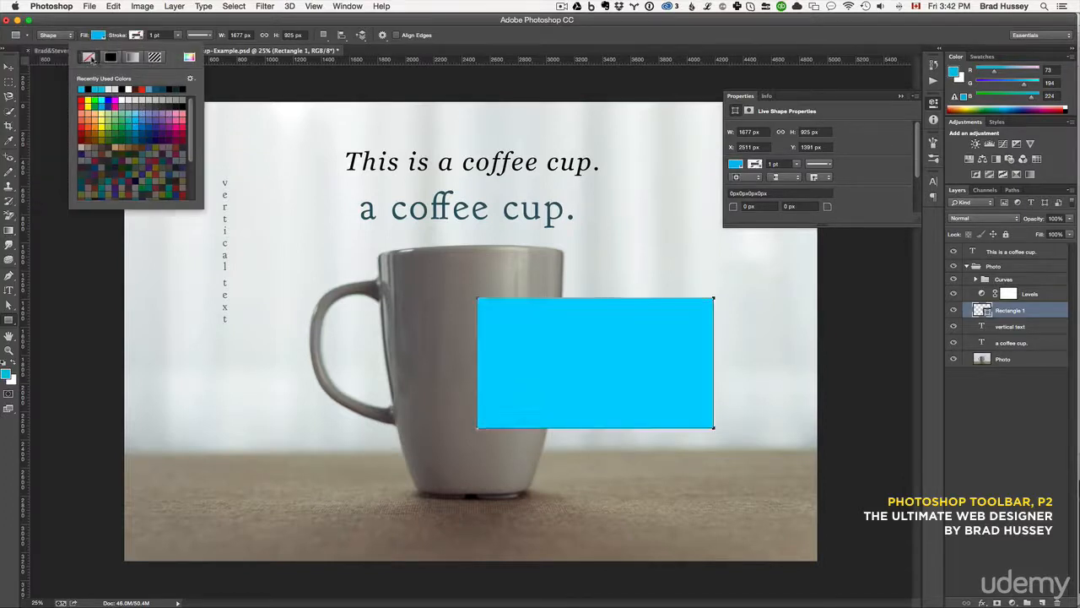
left_click(136, 35)
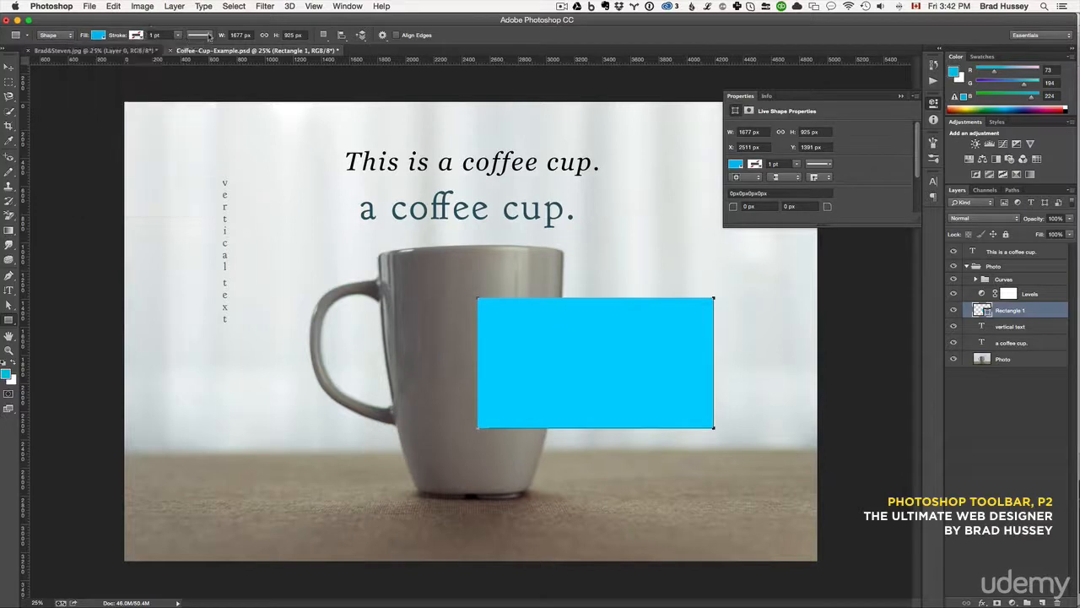
left_click(203, 36)
left_click(209, 32)
- Move the cyan rectangle slightly up and resize it to about 1493 × 1189 px with Free Transform
key("v")
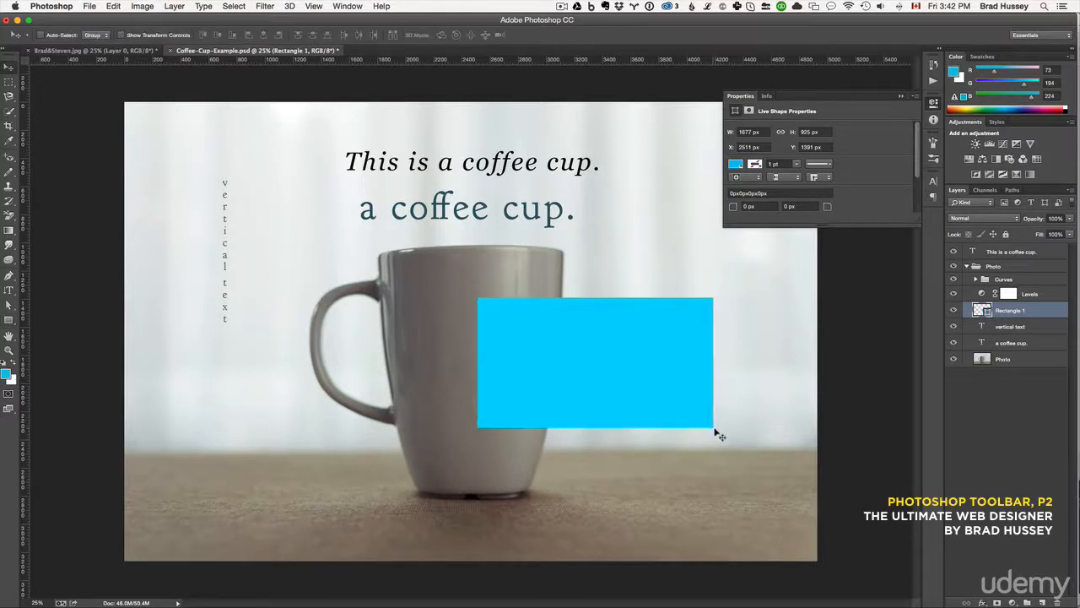
left_click_drag(713, 428, 670, 446)
left_click_drag(606, 412, 644, 369)
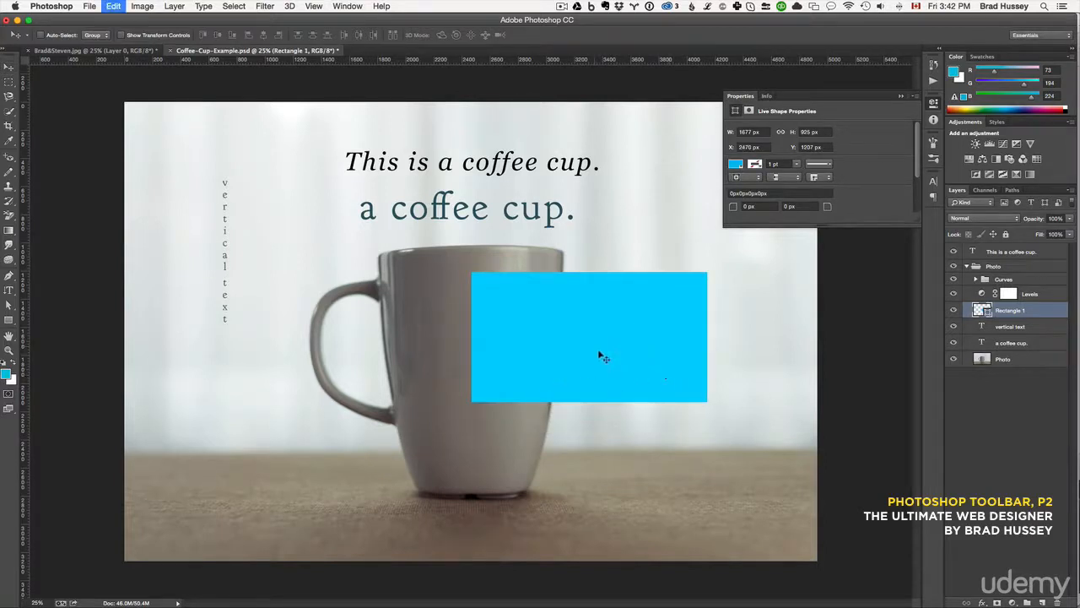
key("ctrl+t")
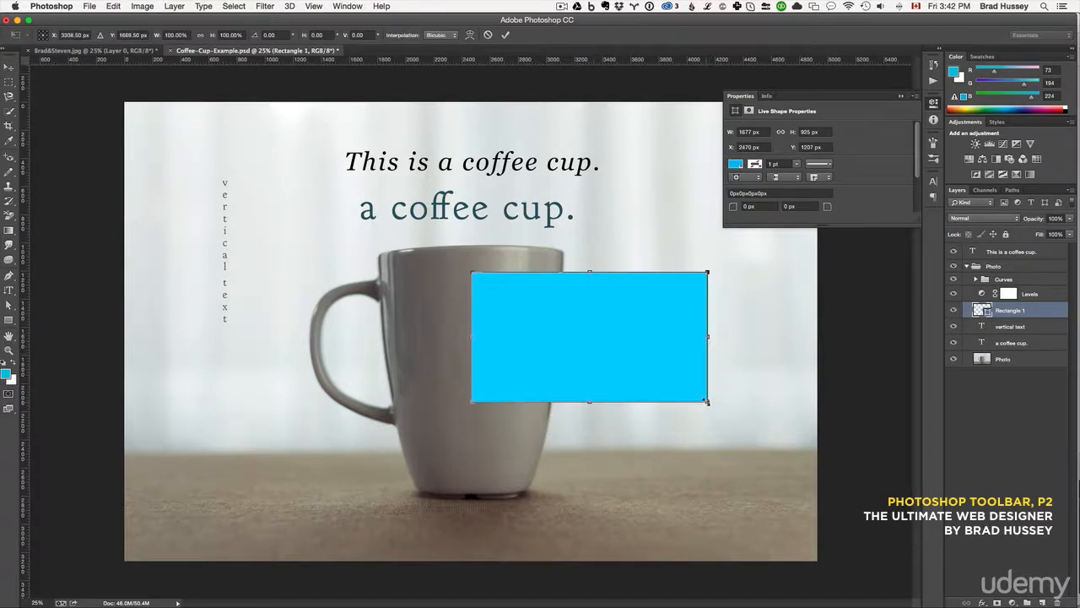
left_click_drag(706, 402, 682, 440)
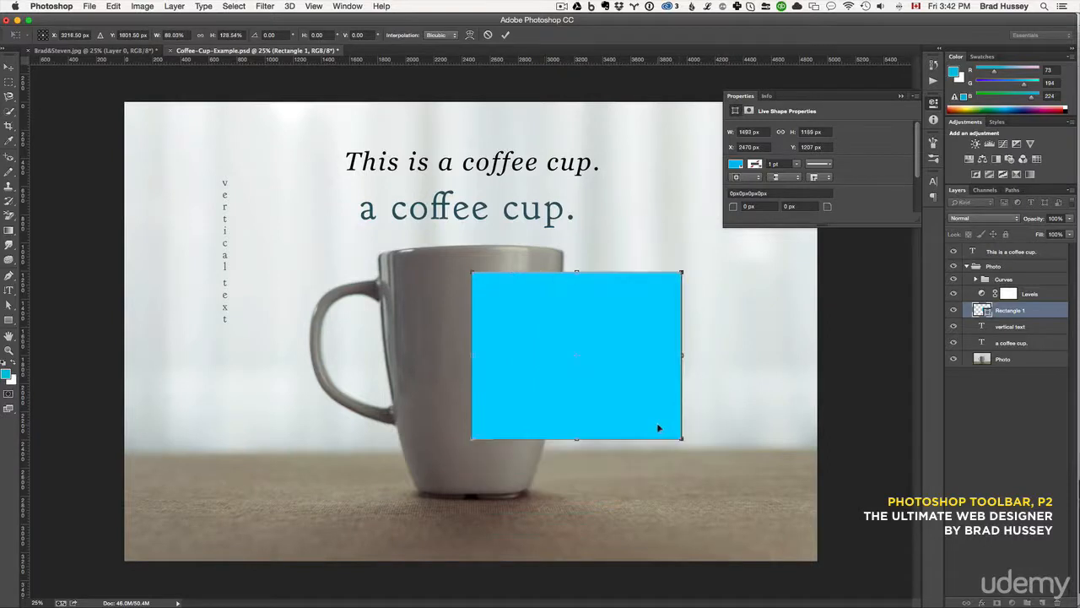
key("Return")
- Draw a rounded rectangle about 843 × 575 px with a 2 px radius below the vertical text, overlapping the cup's handle
left_click(10, 320)
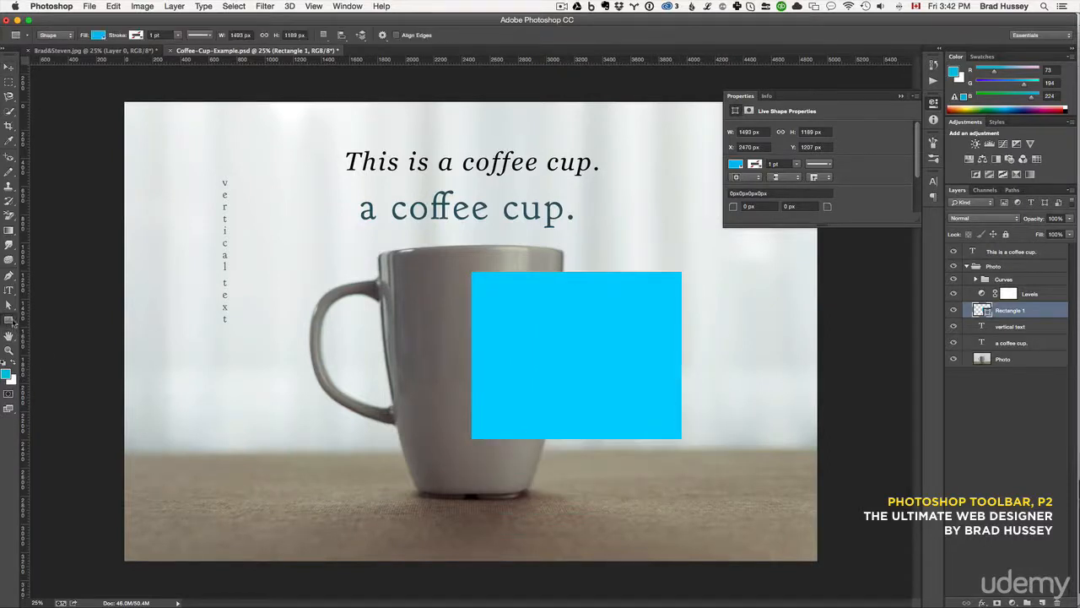
right_click(12, 321)
left_click(52, 327)
left_click_drag(208, 347, 327, 428)
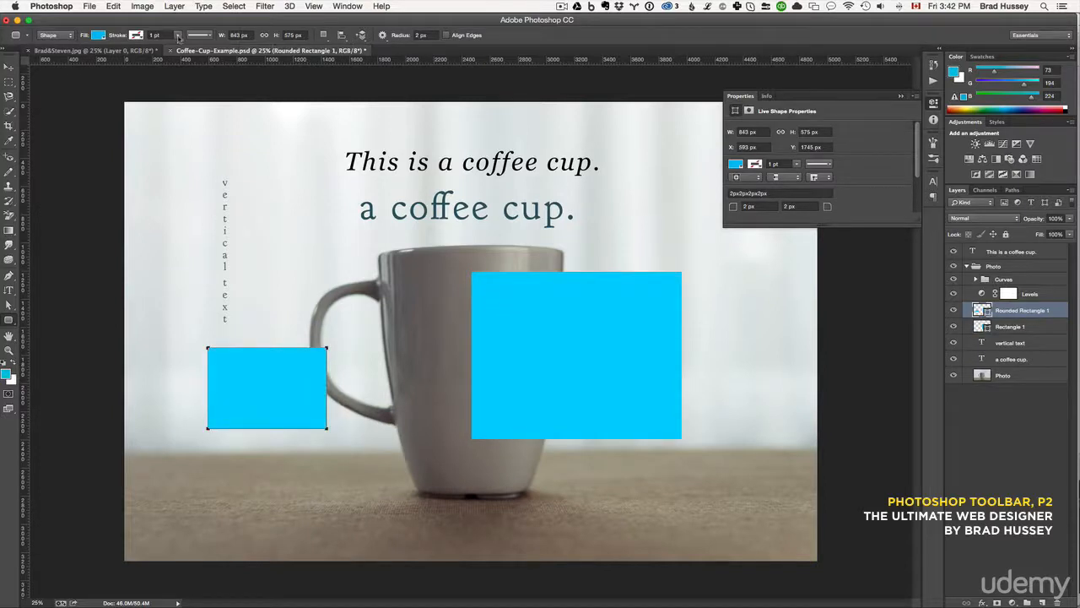
- Set the Rounded Rectangle tool's radius to 20 px and draw a shape about 571 × 557 px between the vertical text and the captions
left_click(429, 36)
type("20")
key("Return")
key("super+Return")
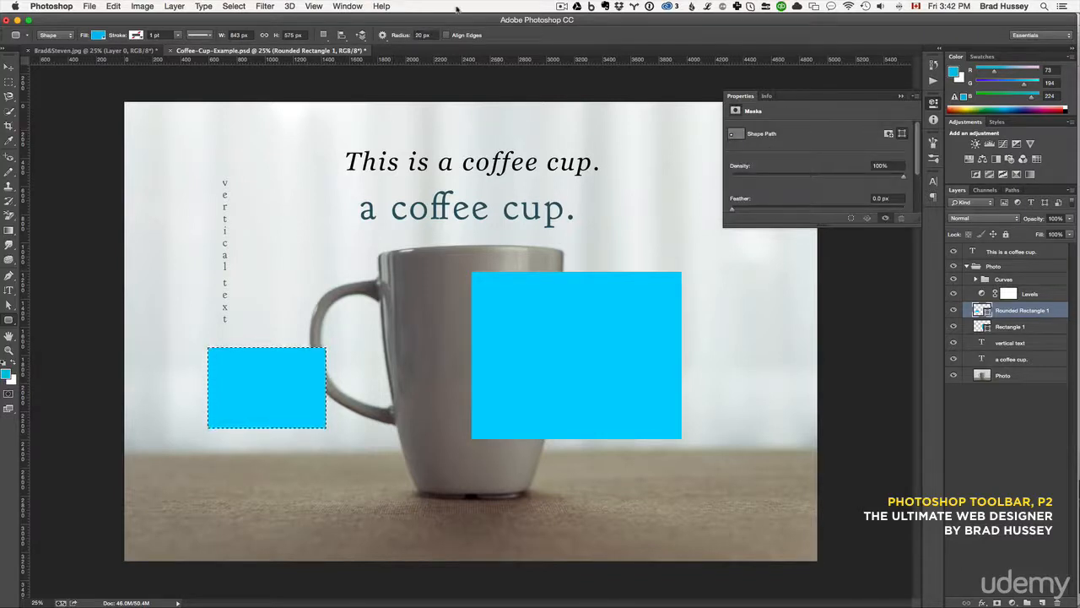
left_click_drag(265, 178, 344, 252)
left_click(351, 280)
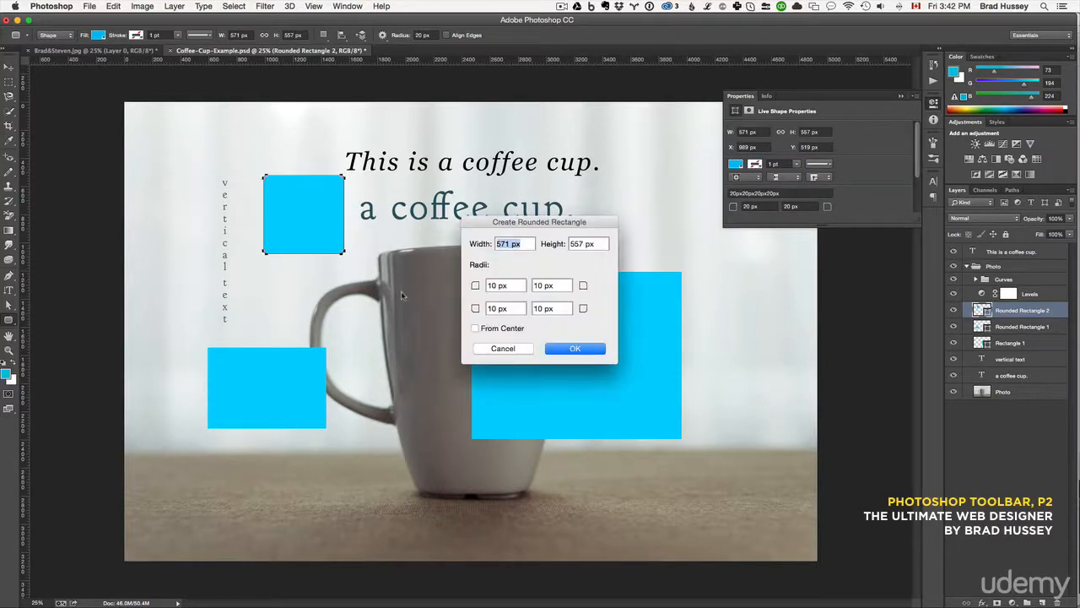
key("Escape")
key("super+Return")
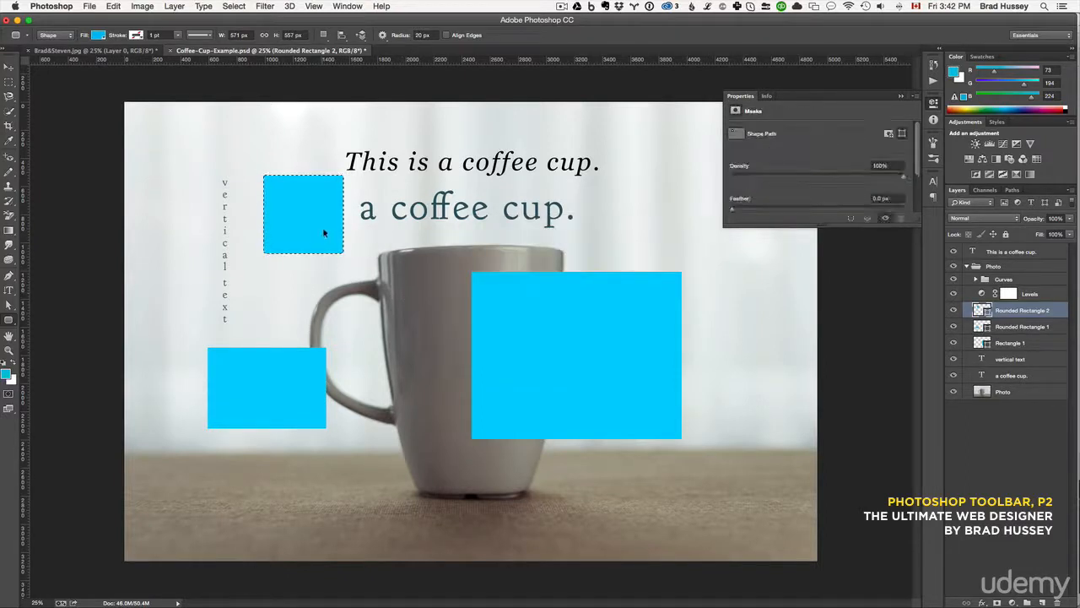
key("super+d")
- Draw a circle about 342 px wide over the cup's handle, a small oval on the cup and a tall ellipse about 404 × 942 px above the large rectangle
left_click(8, 320)
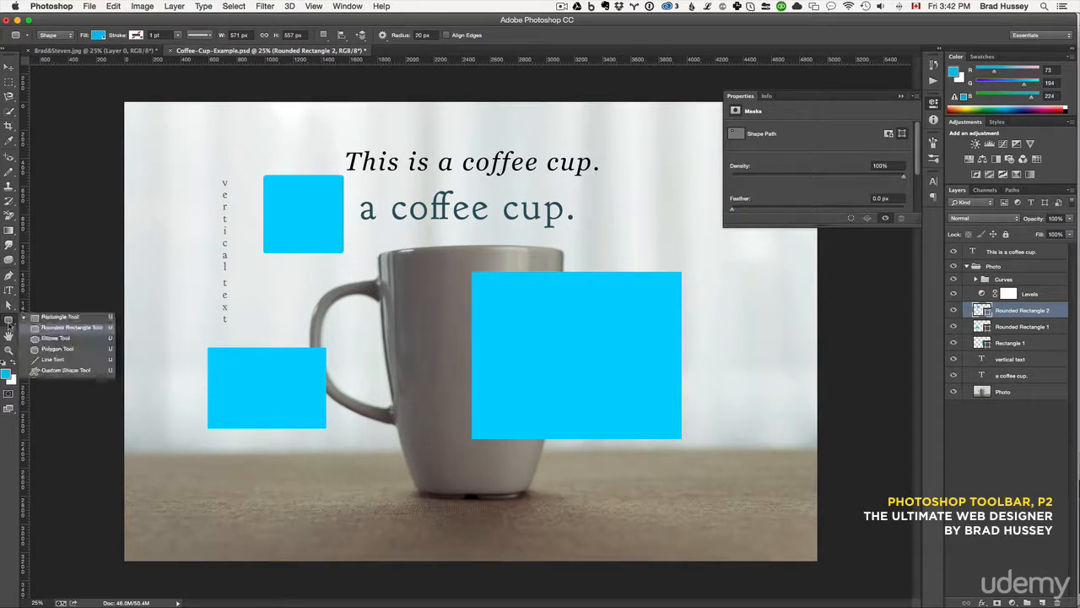
left_click(85, 338)
left_click_drag(316, 297, 365, 346)
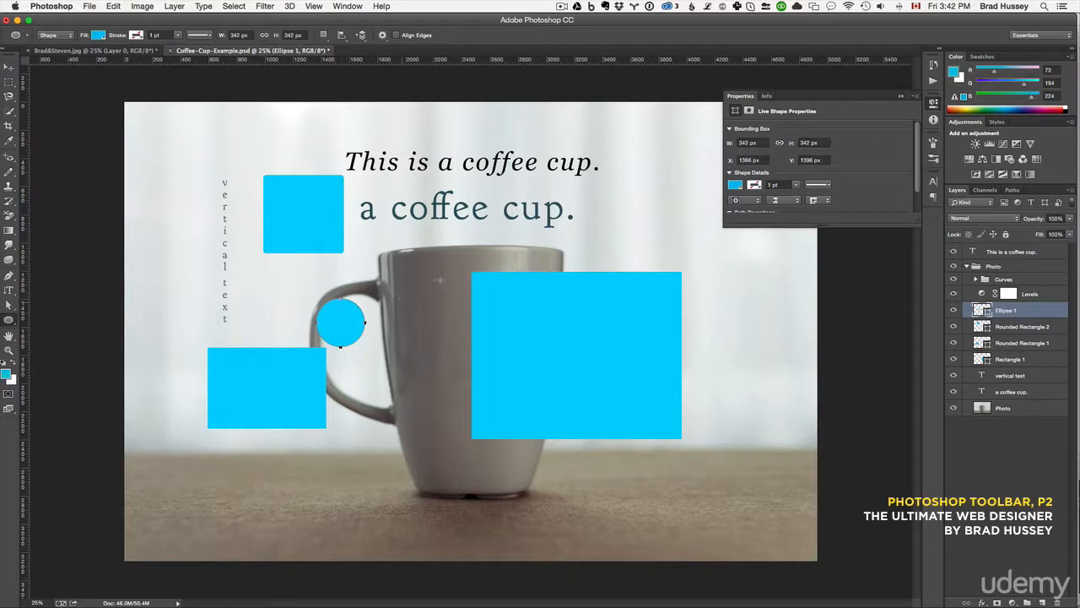
left_click_drag(402, 261, 441, 280)
left_click_drag(646, 149, 702, 286)
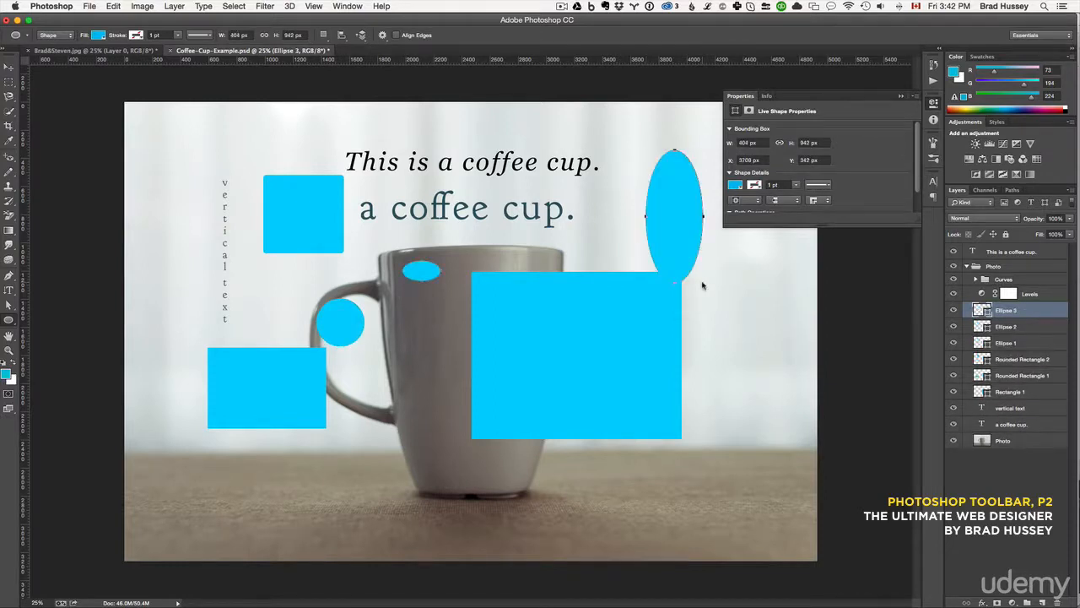
- Draw a five-sided polygon about 855 × 837 px over the photo's upper corner near the vertical text
left_click(9, 321)
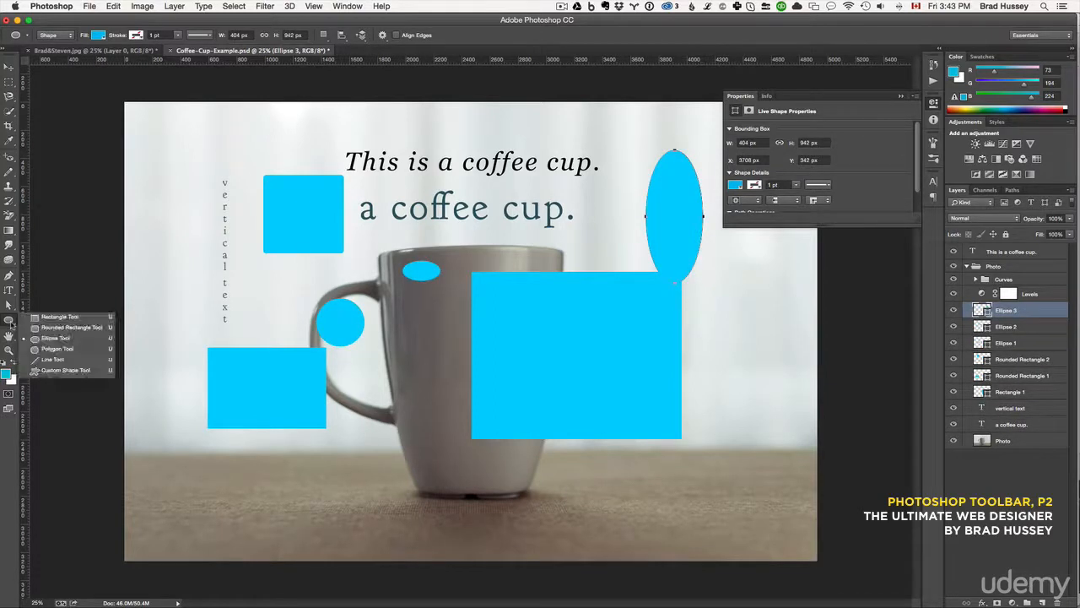
left_click(76, 351)
left_click_drag(171, 156, 240, 197)
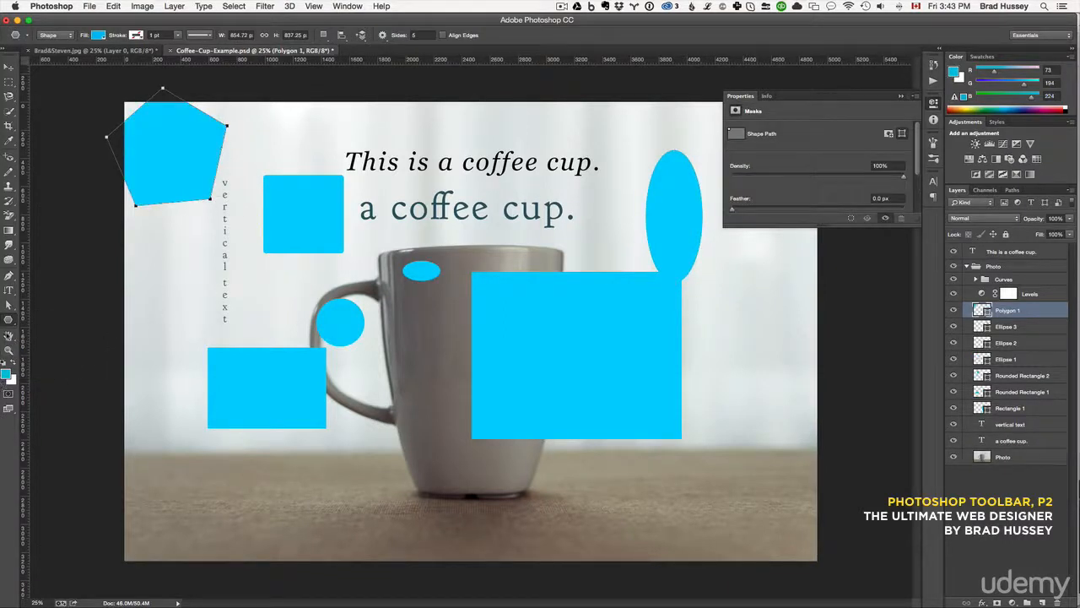
- Draw a diagonal line of 1 px weight from the top of the cup's handle down onto the cup
left_click(8, 321)
left_click(85, 361)
left_click_drag(338, 280, 446, 368)
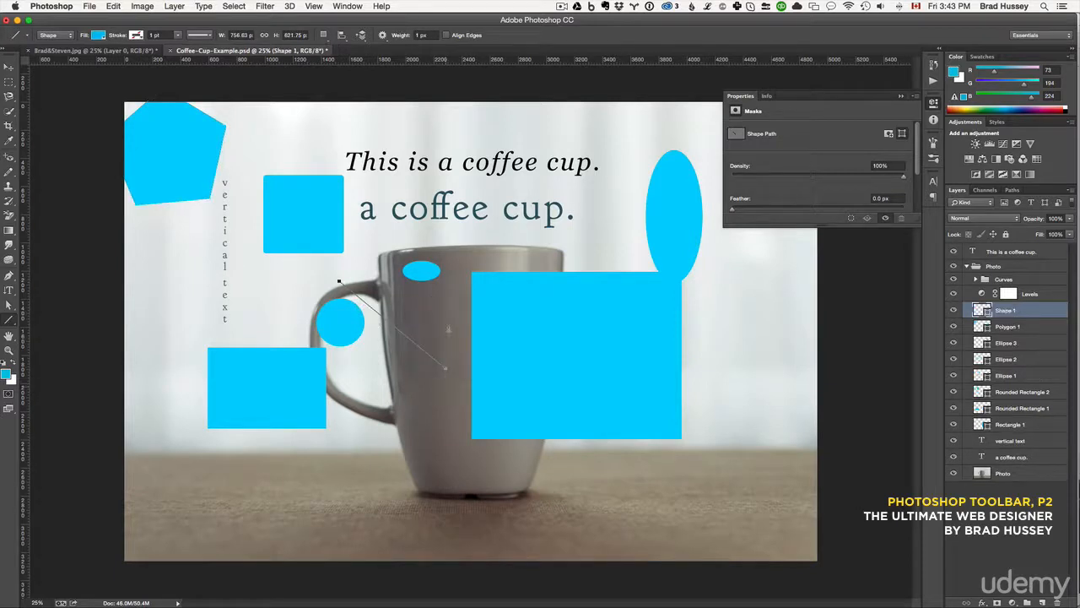
left_click(473, 185, "super")
- Draw a pine-tree custom shape about 524 × 973 px beside the large rectangle and move it slightly down toward the rectangle
left_click(53, 370)
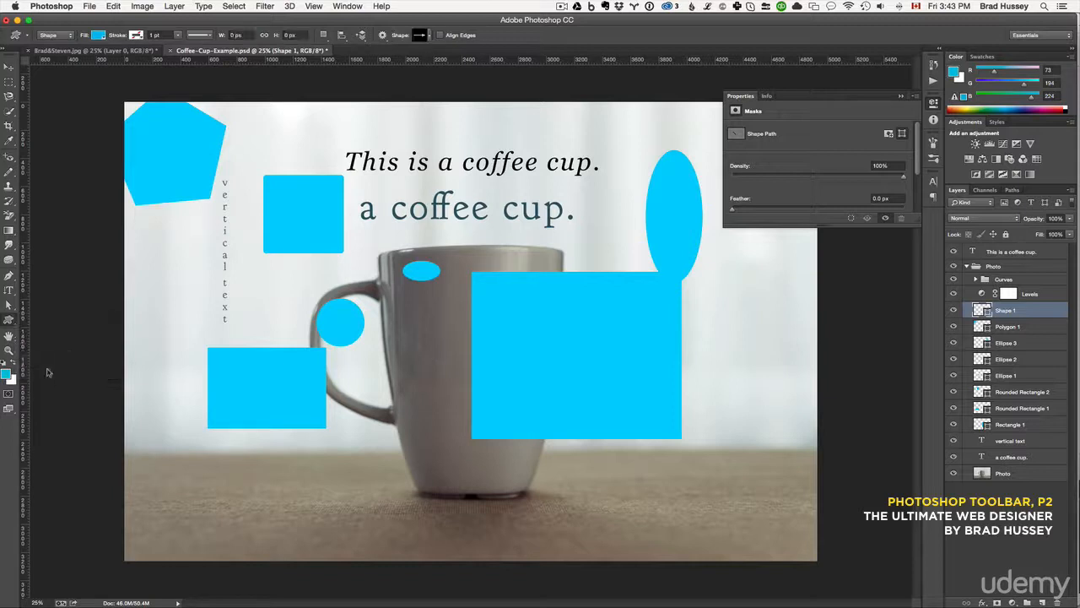
left_click(430, 36)
left_click(388, 184)
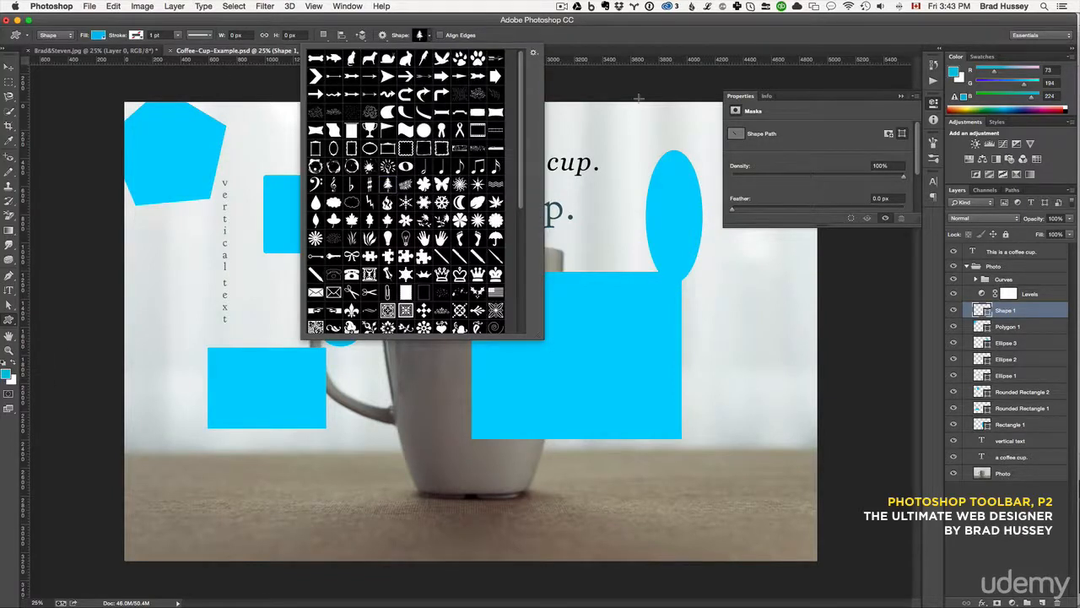
left_click(431, 36)
left_click_drag(736, 290, 802, 420)
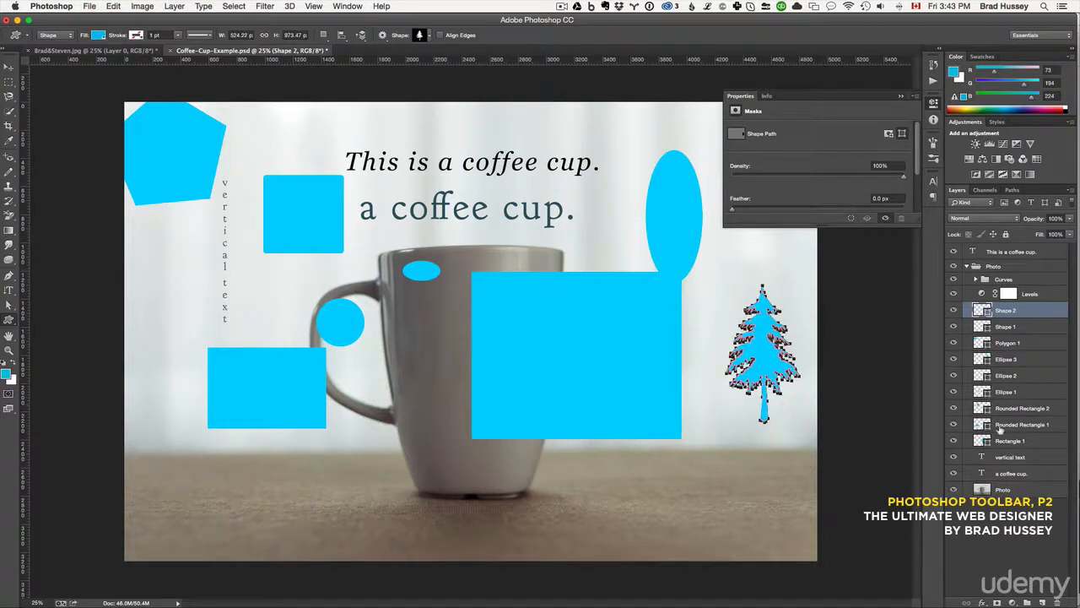
key("v")
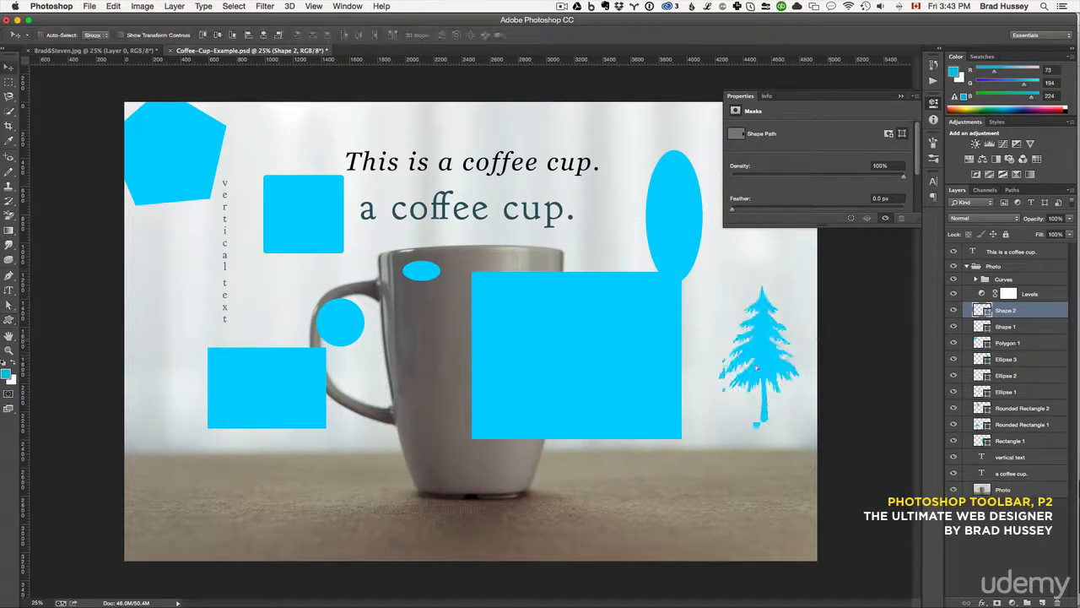
left_click_drag(768, 365, 745, 381)
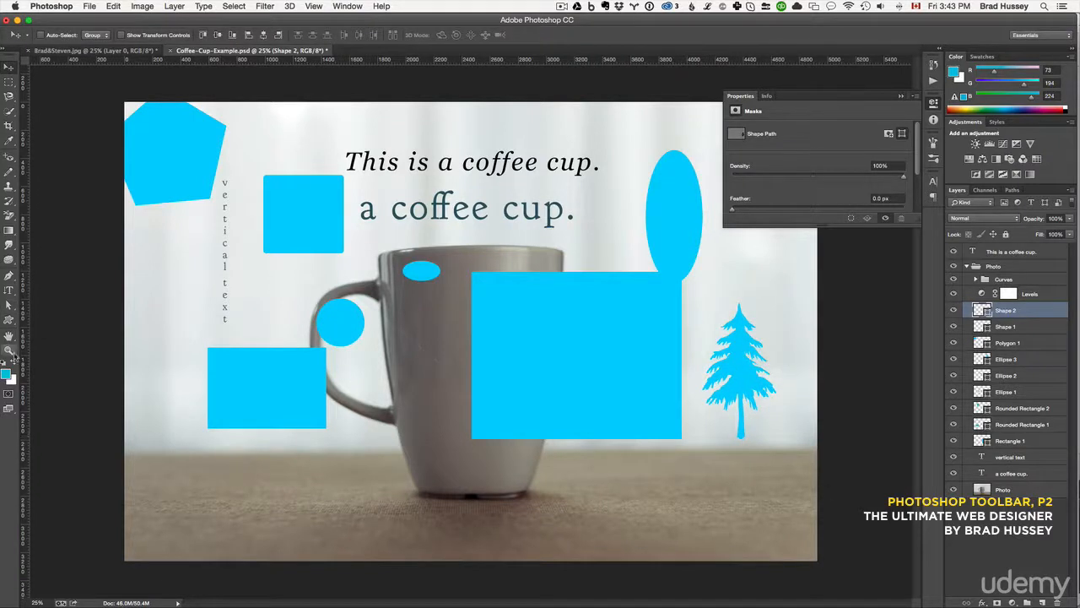
- View the Hand tool's variants and zoom in to 100% on the "a coffee cup." text with the Zoom tool
left_click(8, 336)
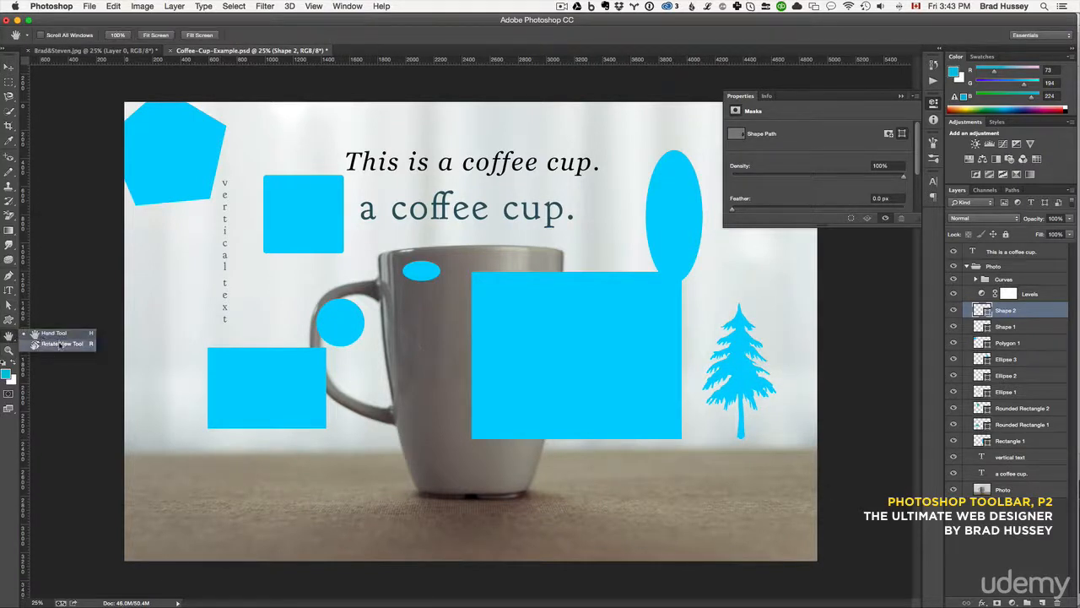
left_click(10, 335)
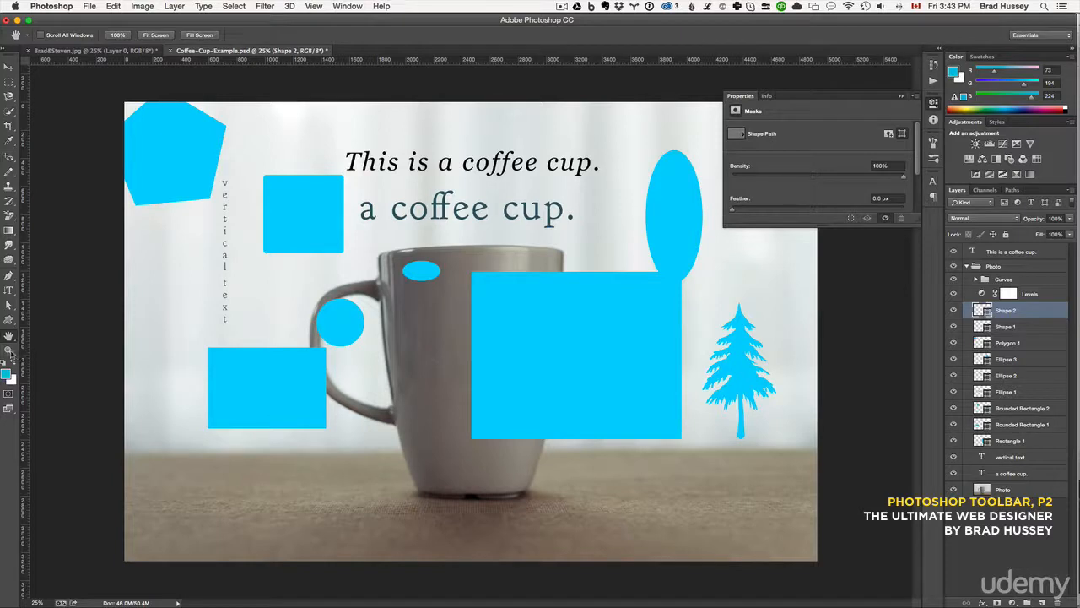
left_click(8, 350)
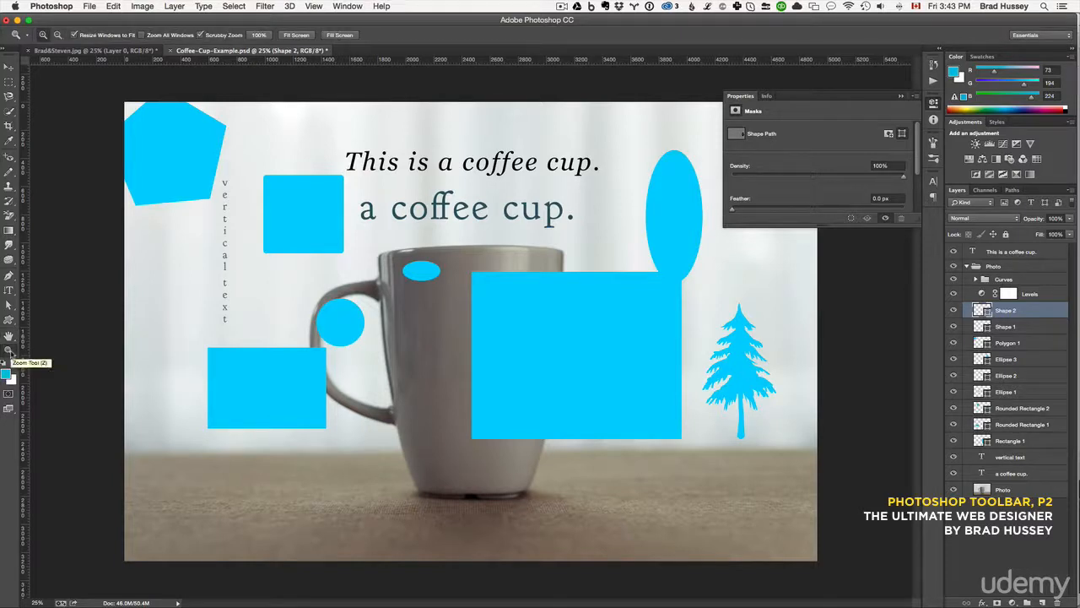
left_click(433, 211)
left_click_drag(454, 211, 450, 209)
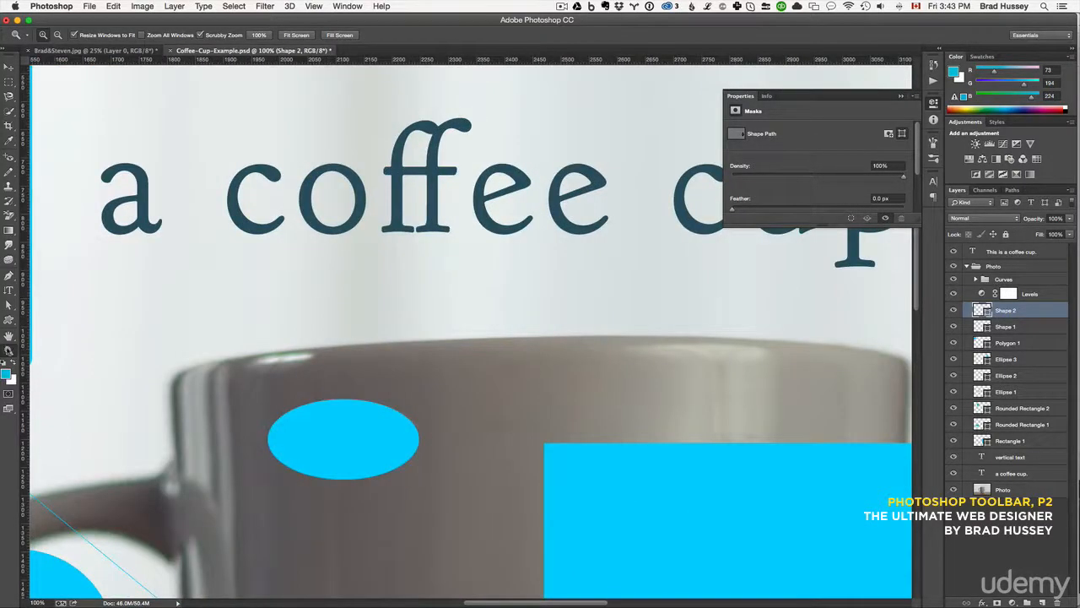
- Switch the Zoom tool to zooming out and reduce the view to 16.67%
left_click(59, 36)
left_click(358, 175)
left_click(362, 169)
left_click(361, 169)
left_click(361, 168)
left_click(362, 169)
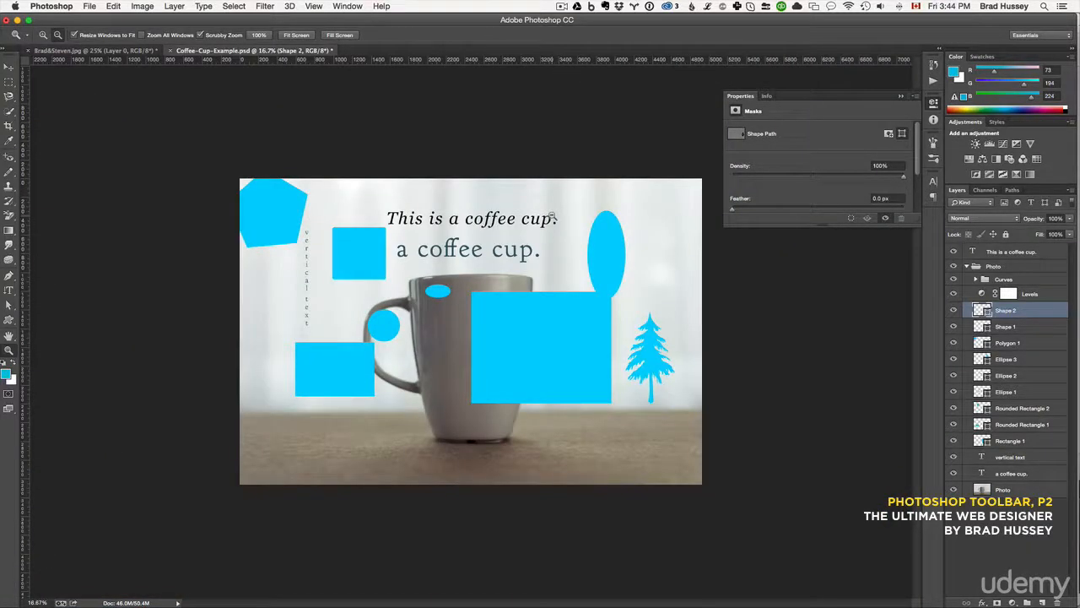
- Zoom the canvas in and out in increments, ending at 33.33%
key("super+plus")
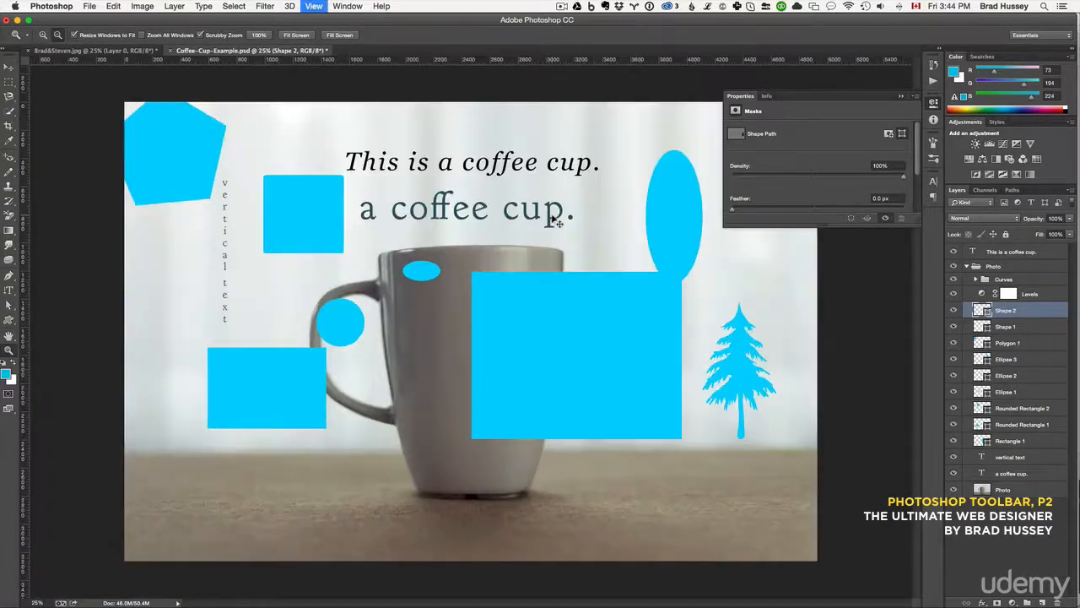
key("super+plus")
key("super+minus")
key("super+plus")
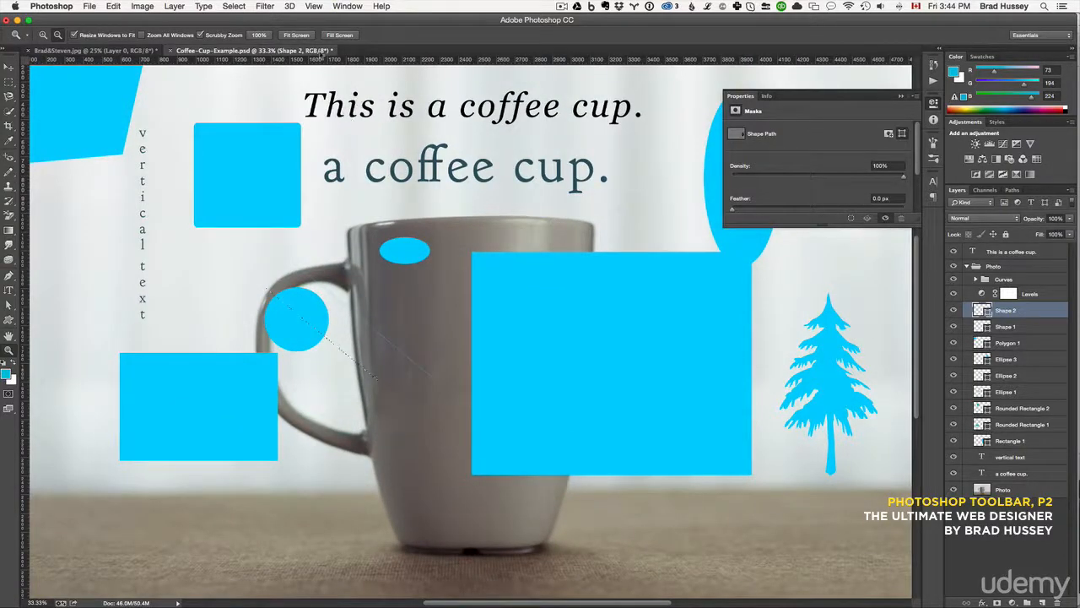
- View the image at 100%, fitted to the screen and filling the screen, and pan across the canvas
left_click(260, 35)
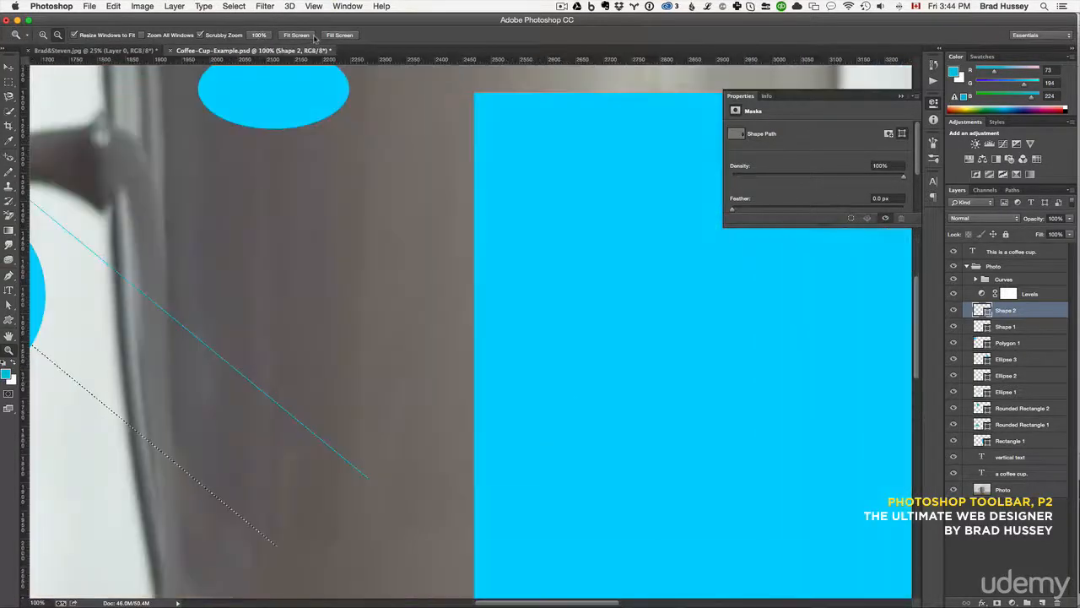
left_click(328, 35)
left_click(338, 36)
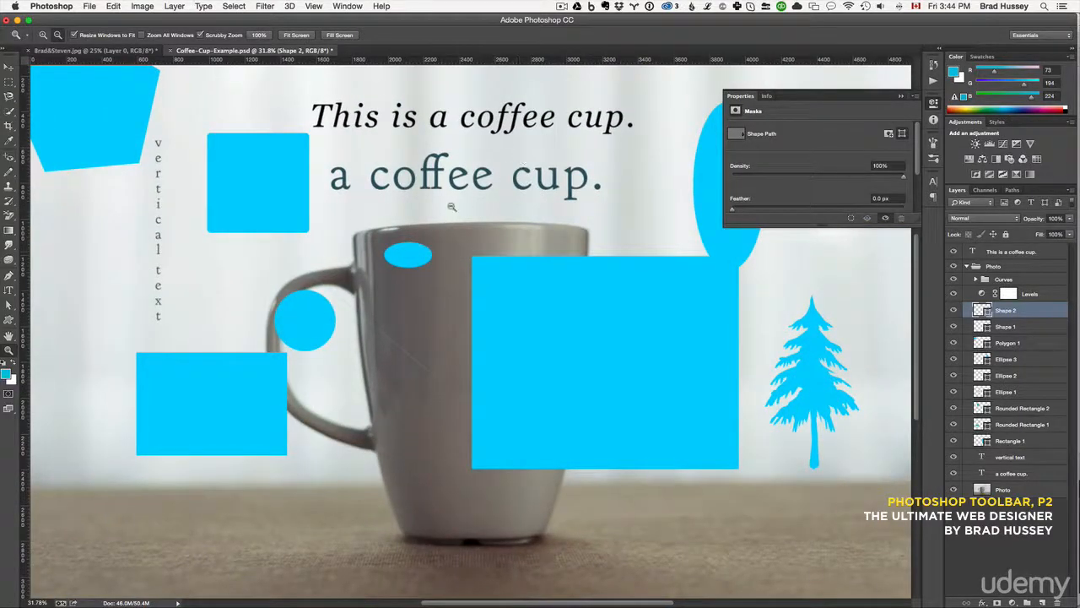
left_click(258, 35)
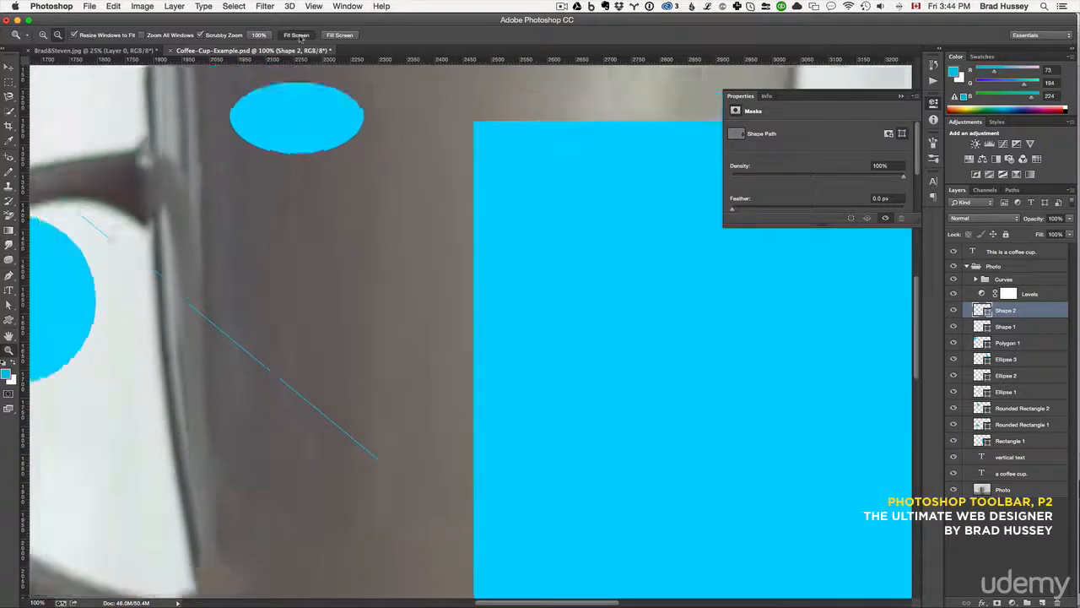
left_click(298, 35)
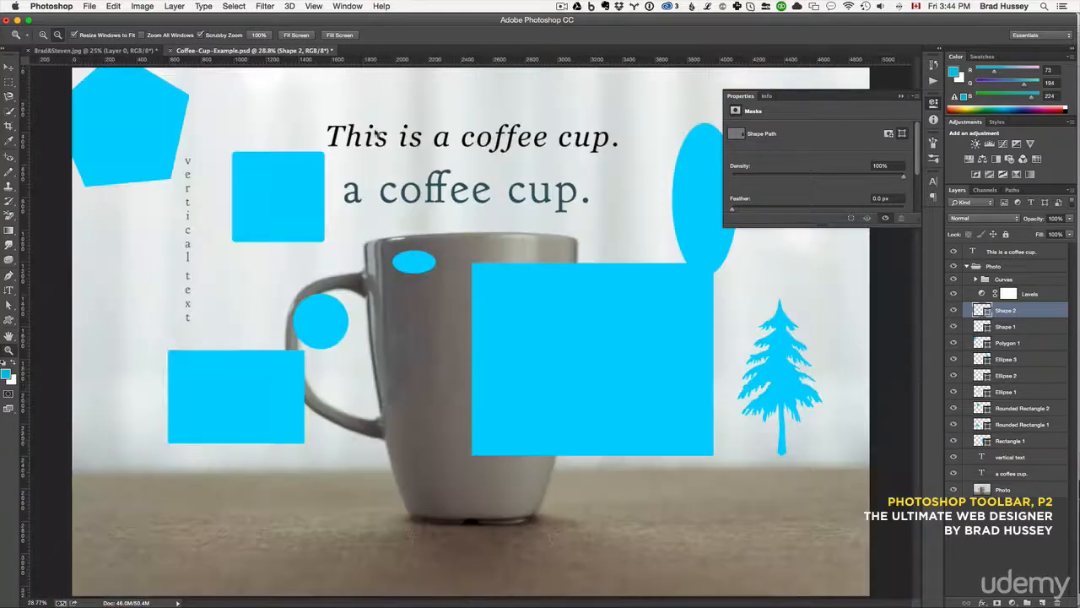
left_click(341, 36)
left_click_drag(495, 217, 464, 255)
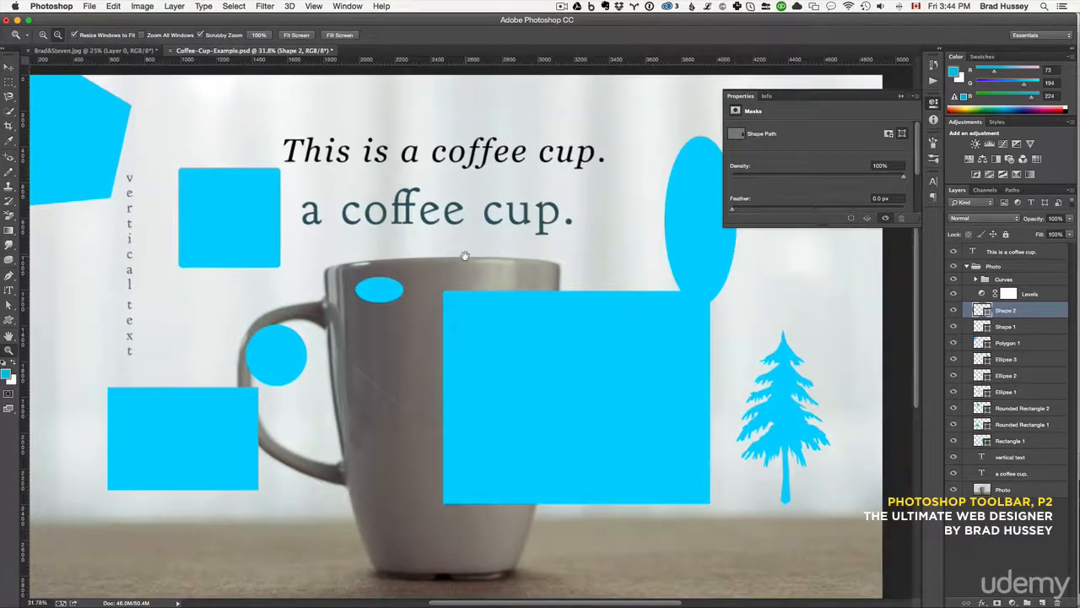